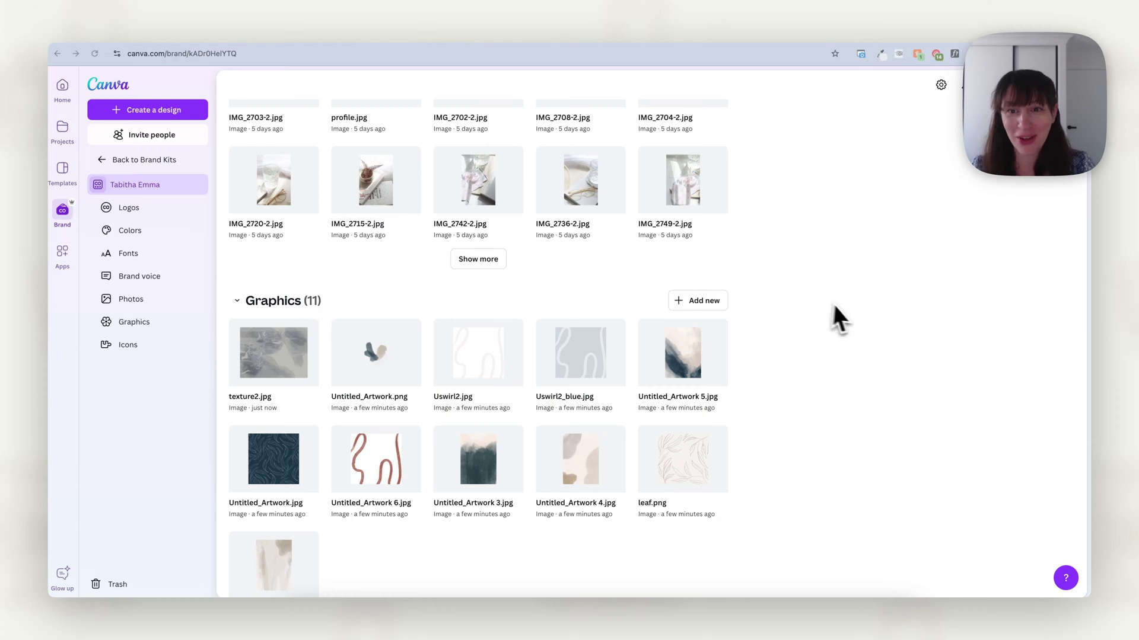
Step: Examine the brand kit's logo and colour palettes, including the options for adding new colours
scroll(863, 316, "up", 15)
scroll(875, 324, "up", 3)
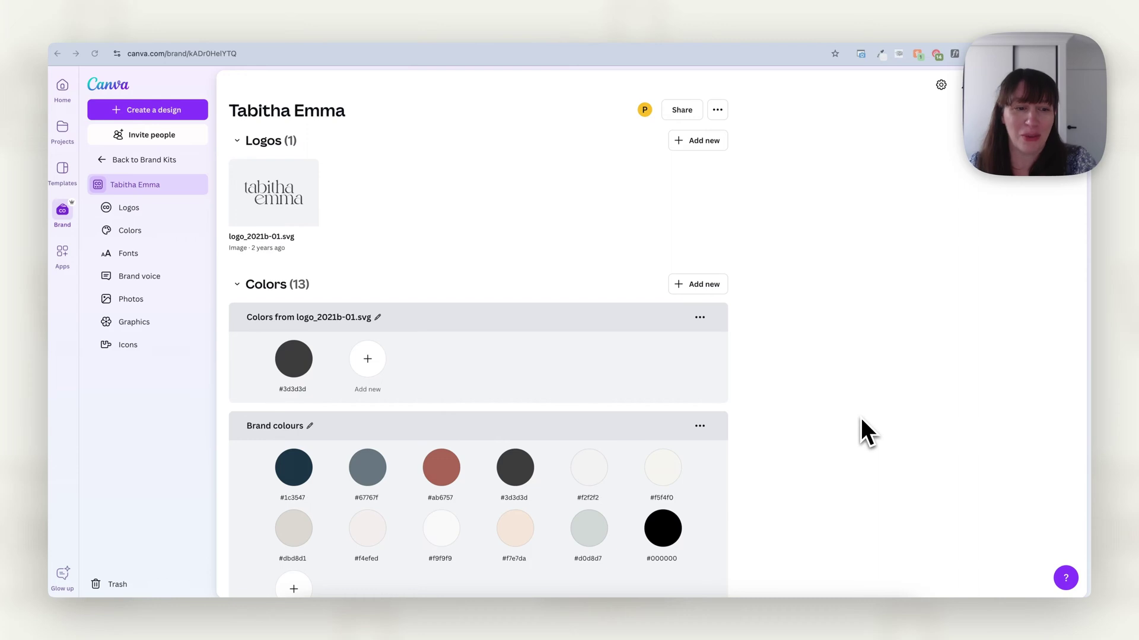
scroll(861, 418, "down", 4)
scroll(863, 424, "up", 4)
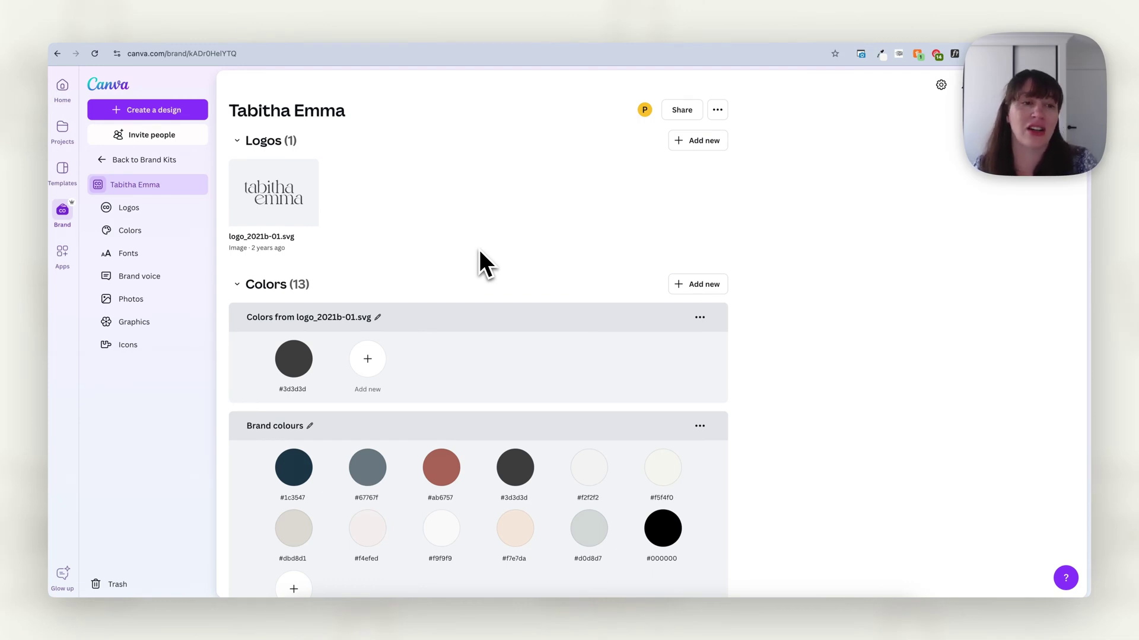
scroll(432, 321, "down", 2)
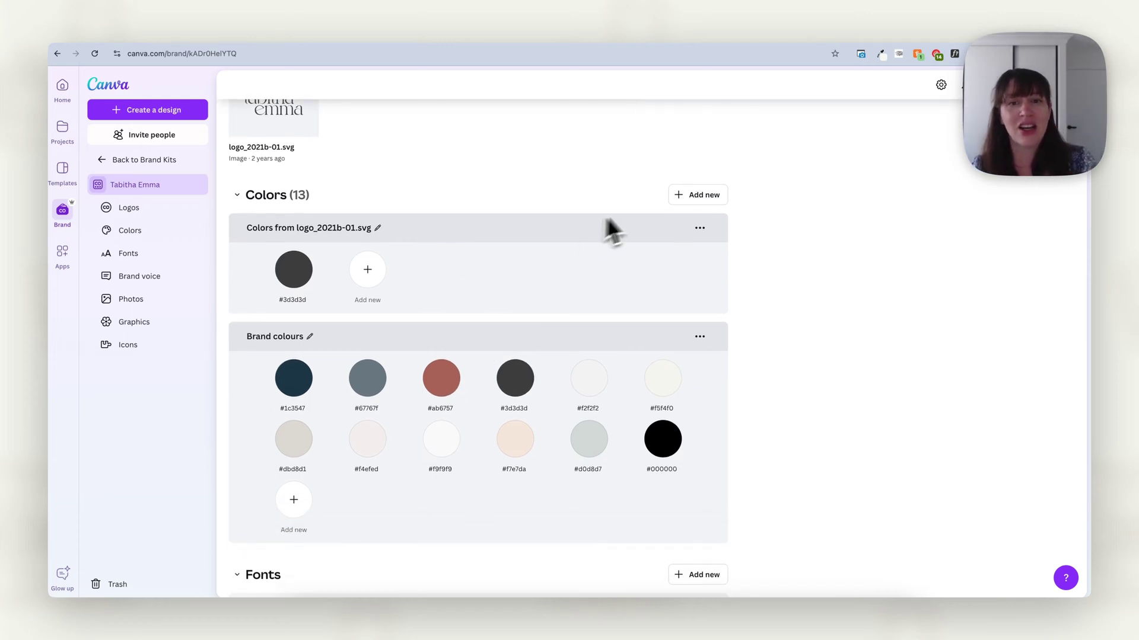
left_click(706, 197)
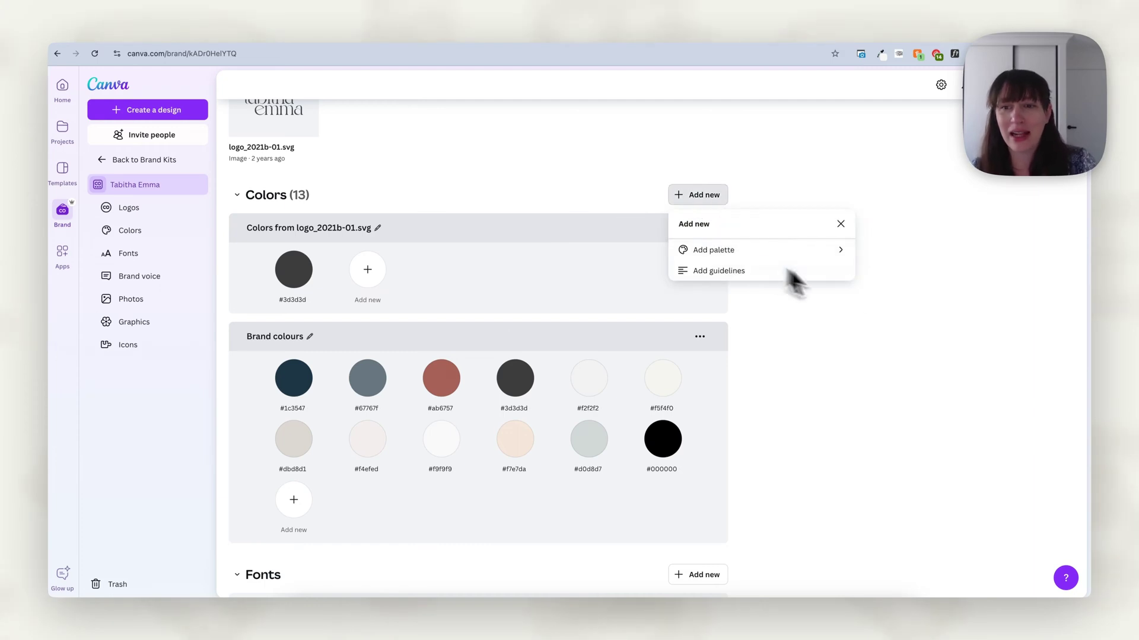
left_click(854, 311)
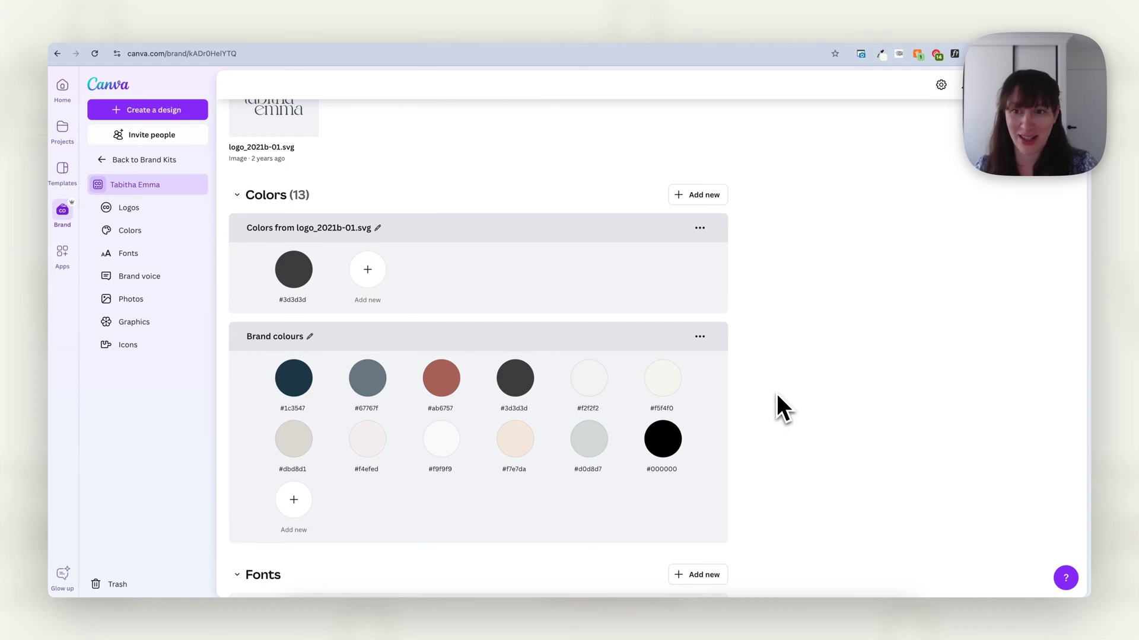
Step: Examine the brand kit's fonts, brand voice, photos, graphics and icons sections
scroll(785, 388, "down", 6)
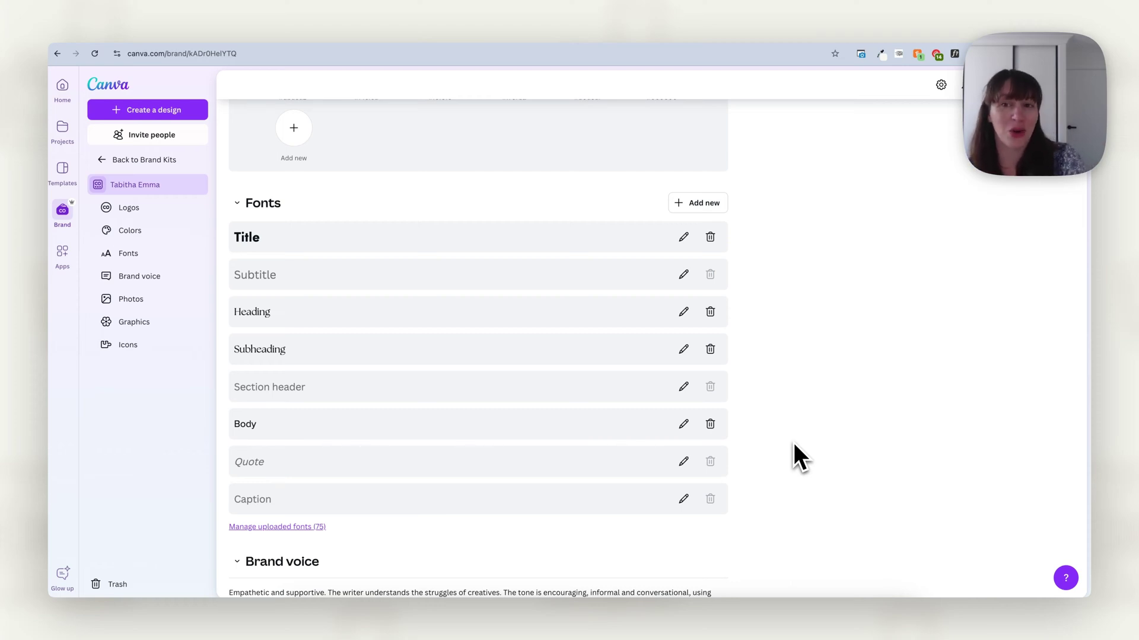
scroll(794, 433, "down", 5)
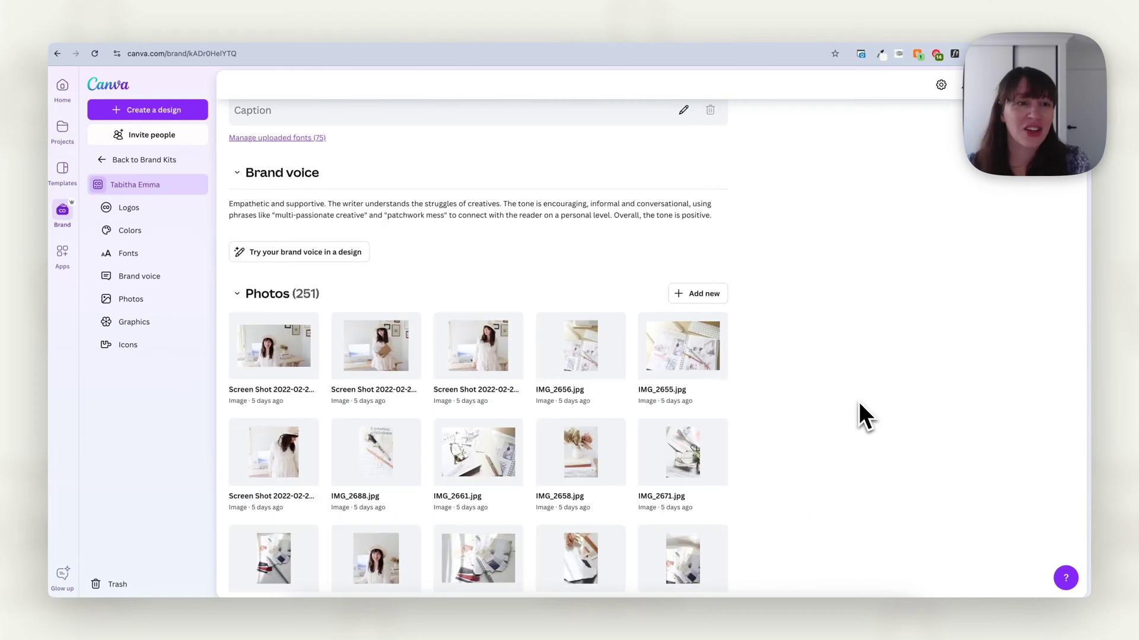
scroll(759, 347, "down", 3)
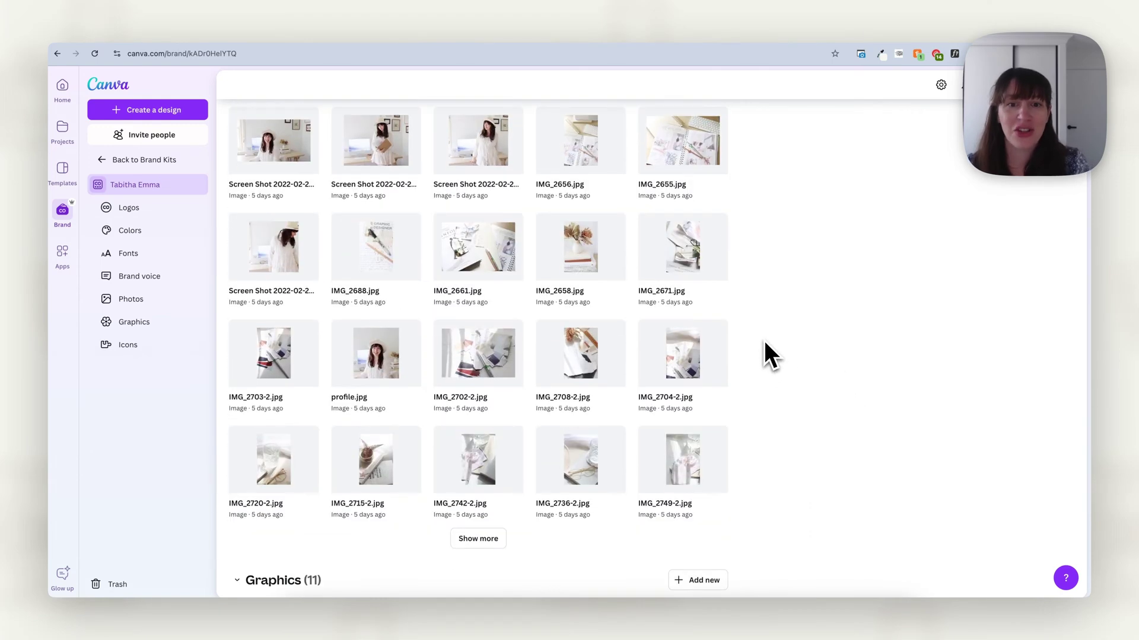
scroll(764, 342, "up", 1)
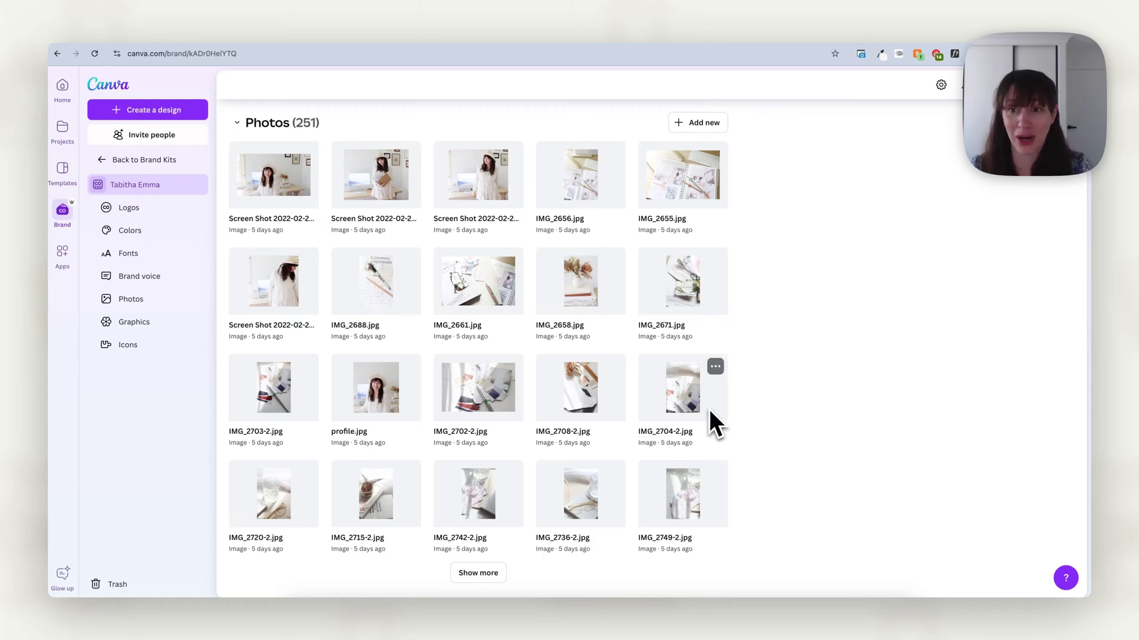
scroll(756, 413, "down", 5)
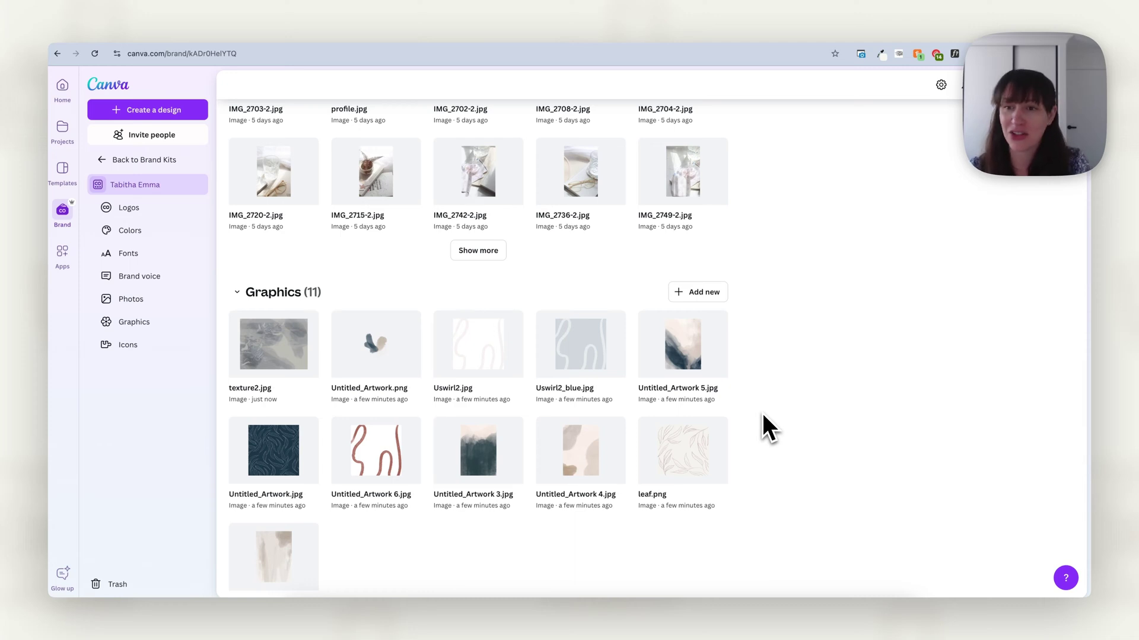
scroll(776, 429, "down", 1)
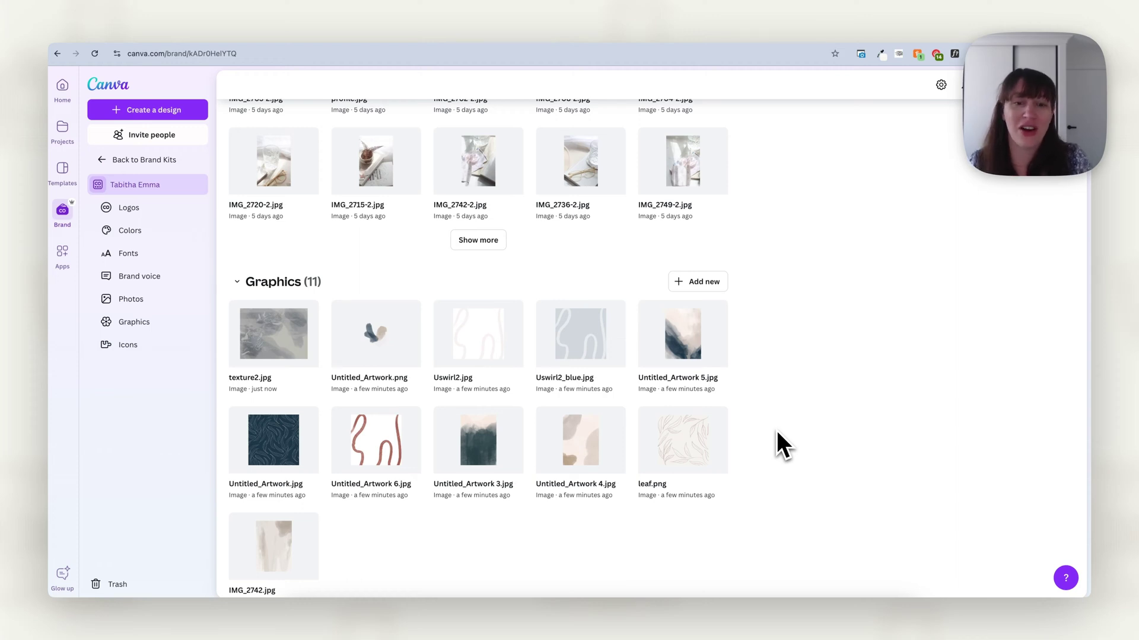
scroll(777, 430, "down", 5)
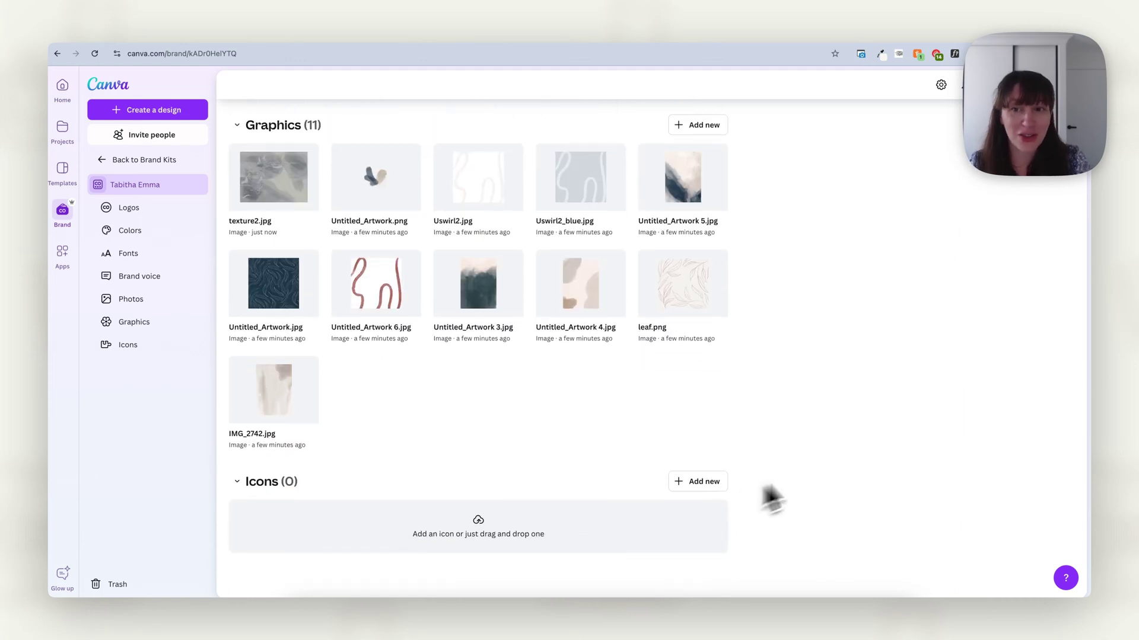
scroll(869, 457, "up", 2)
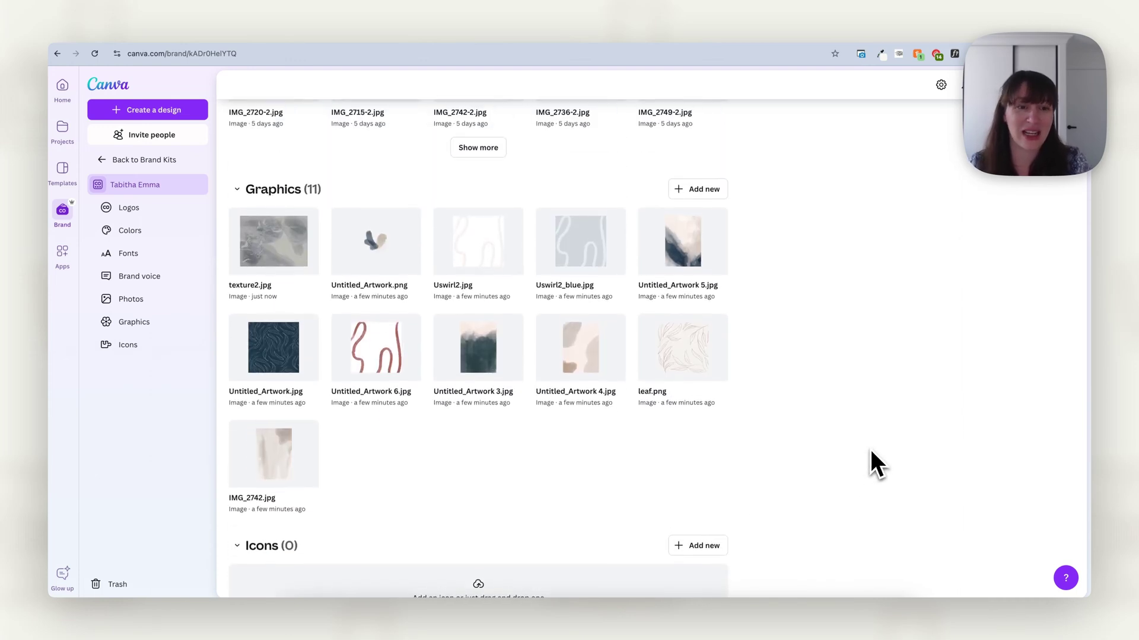
scroll(870, 450, "up", 5)
scroll(870, 450, "up", 5)
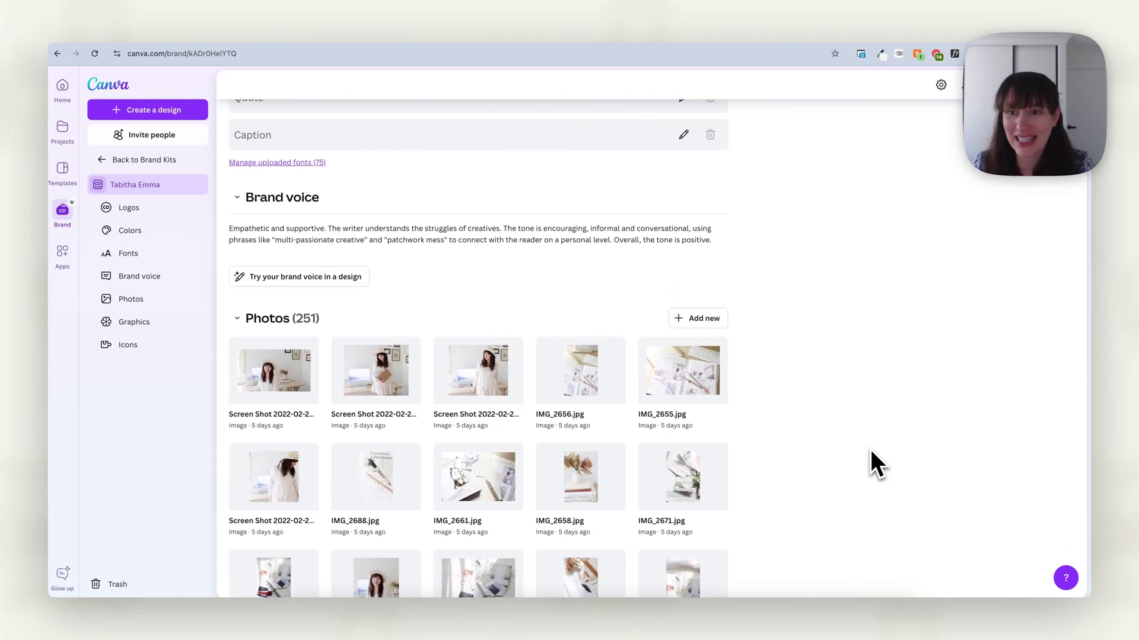
scroll(870, 450, "up", 10)
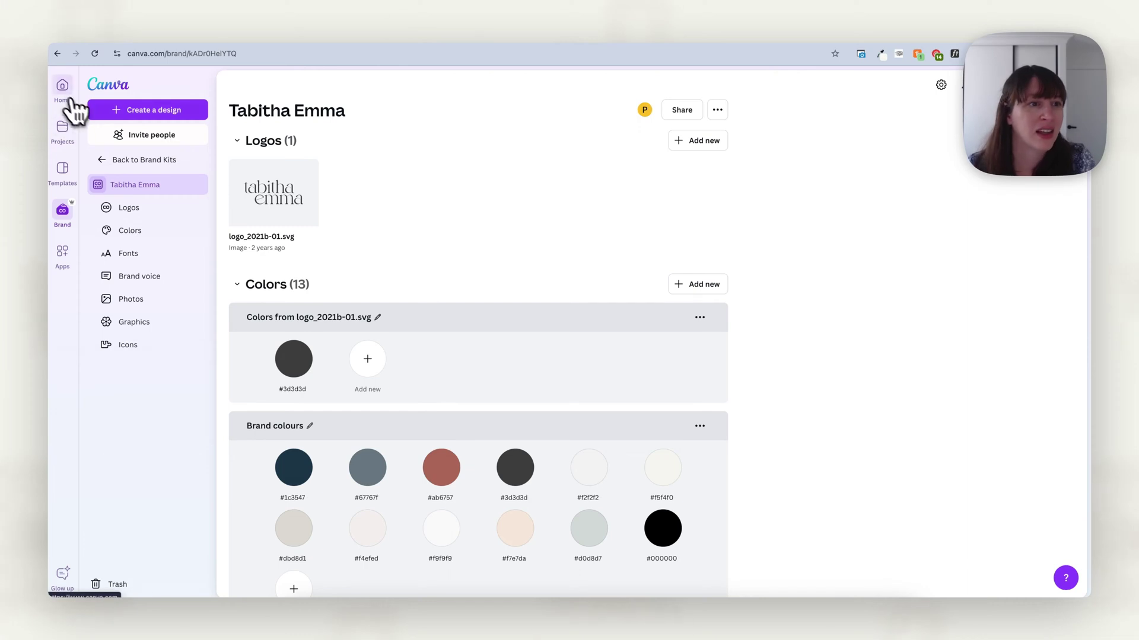
Step: Search the design types for "instagram" and create a blank Instagram Post (4:5) design, 1080 × 1350 px
left_click(155, 114)
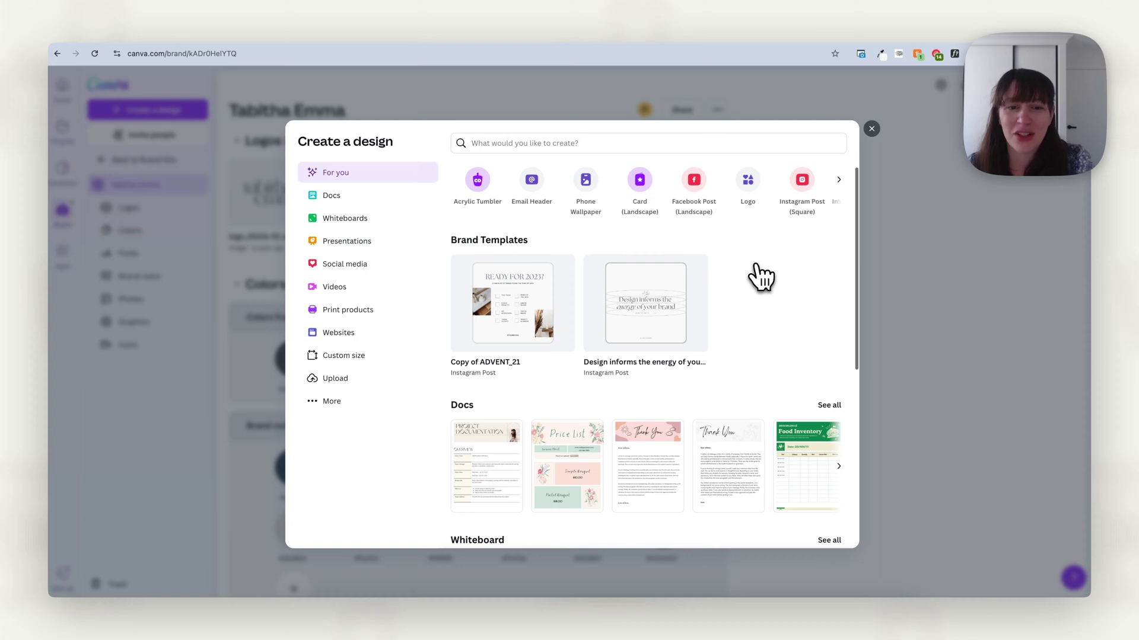
left_click(570, 144)
type("i")
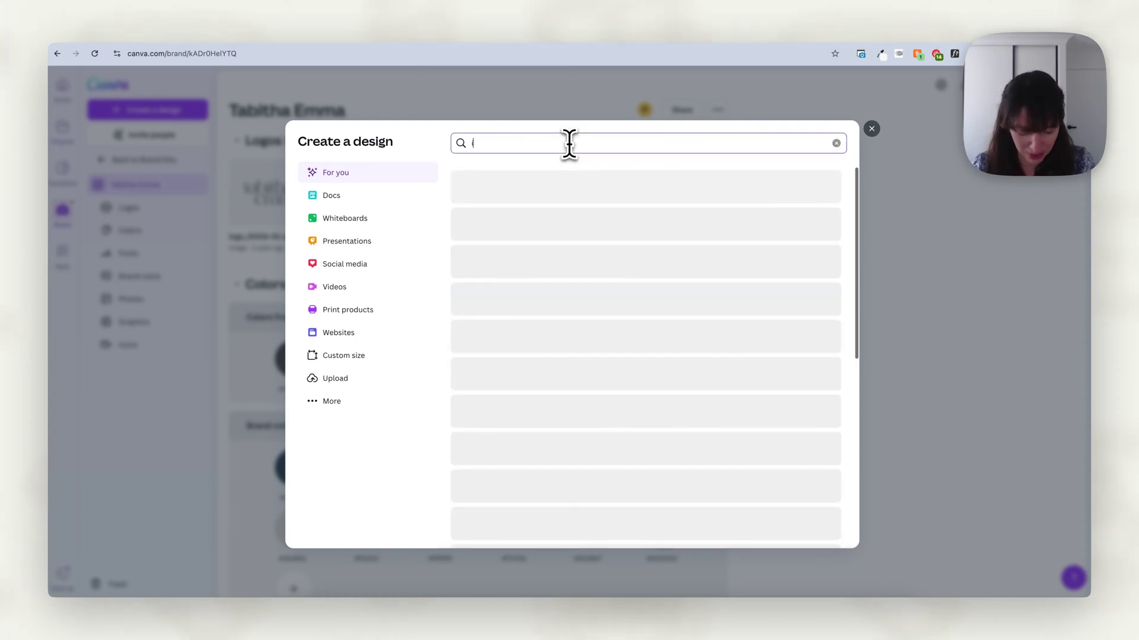
type("nstagram")
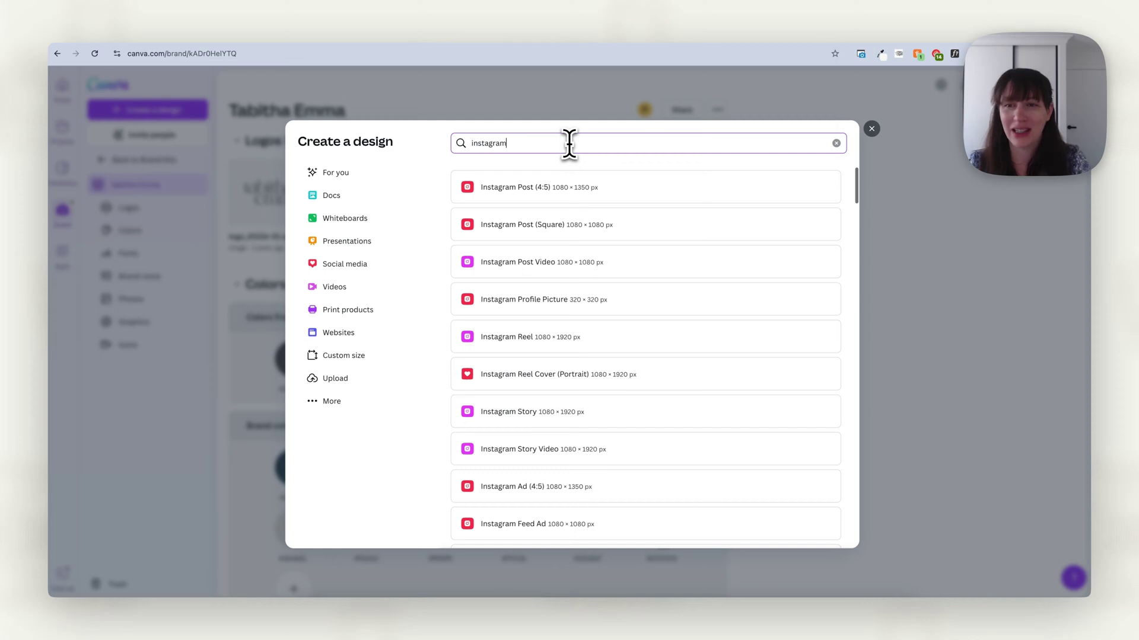
left_click(517, 188)
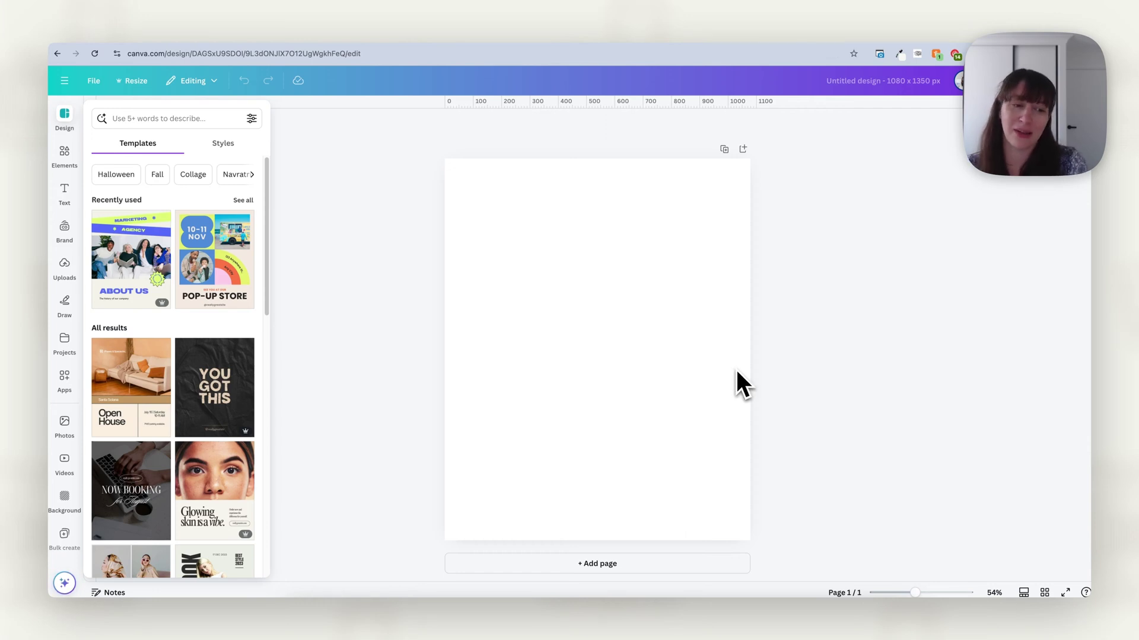
left_click(721, 371)
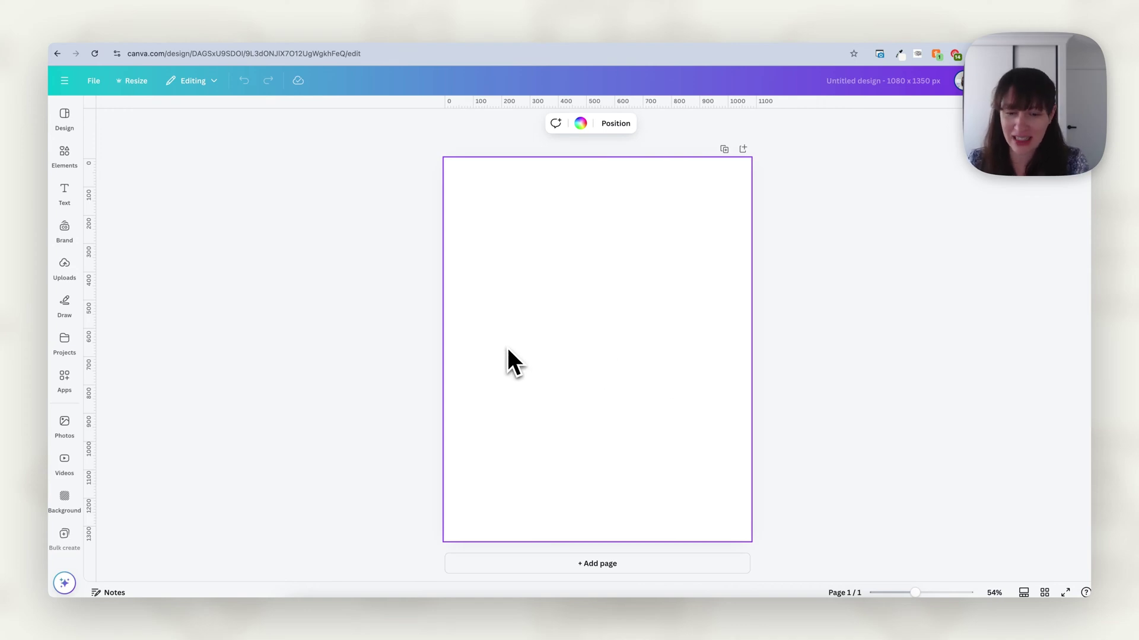
left_click(74, 201)
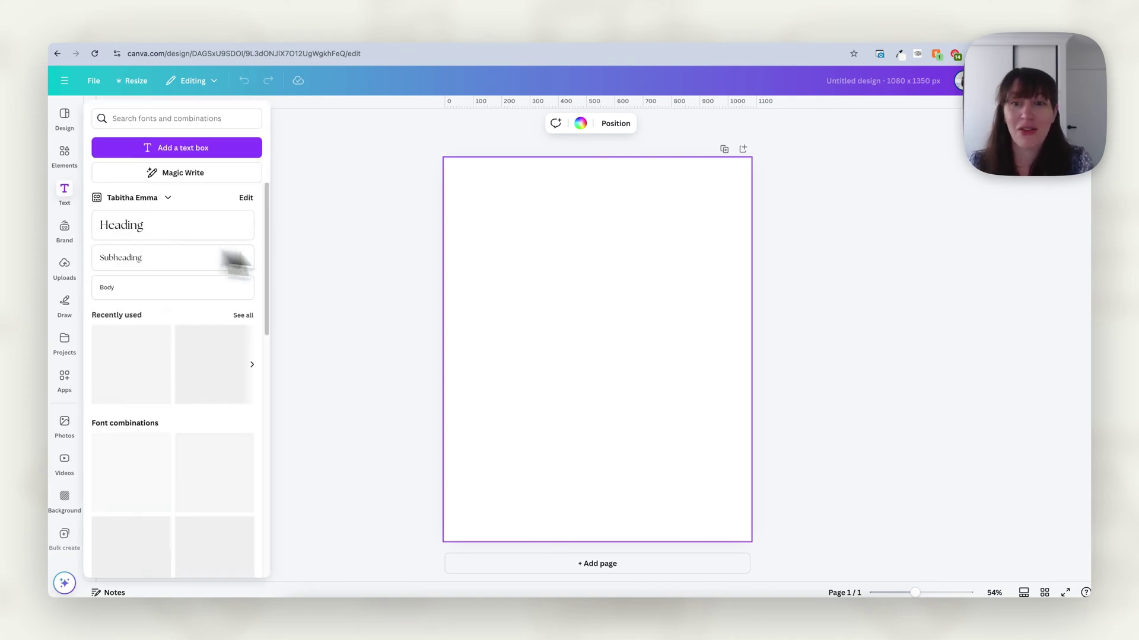
left_click(490, 277)
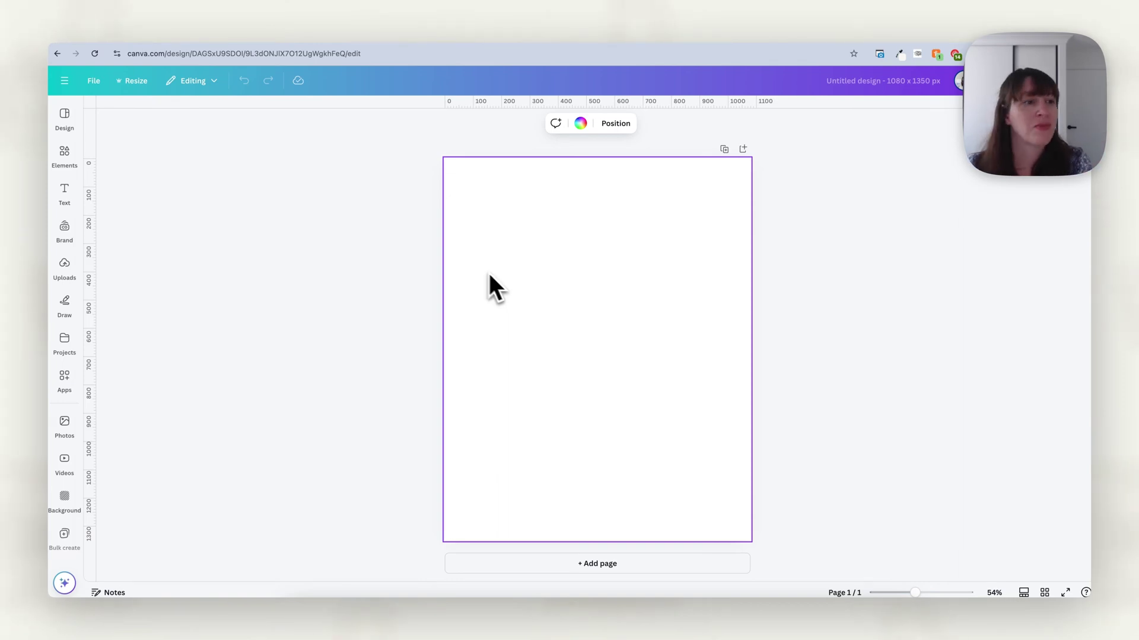
Step: Add a brand-style heading reading "5 Ways to get creative juices flowing" and narrow its text box to wrap over three lines
left_click(65, 196)
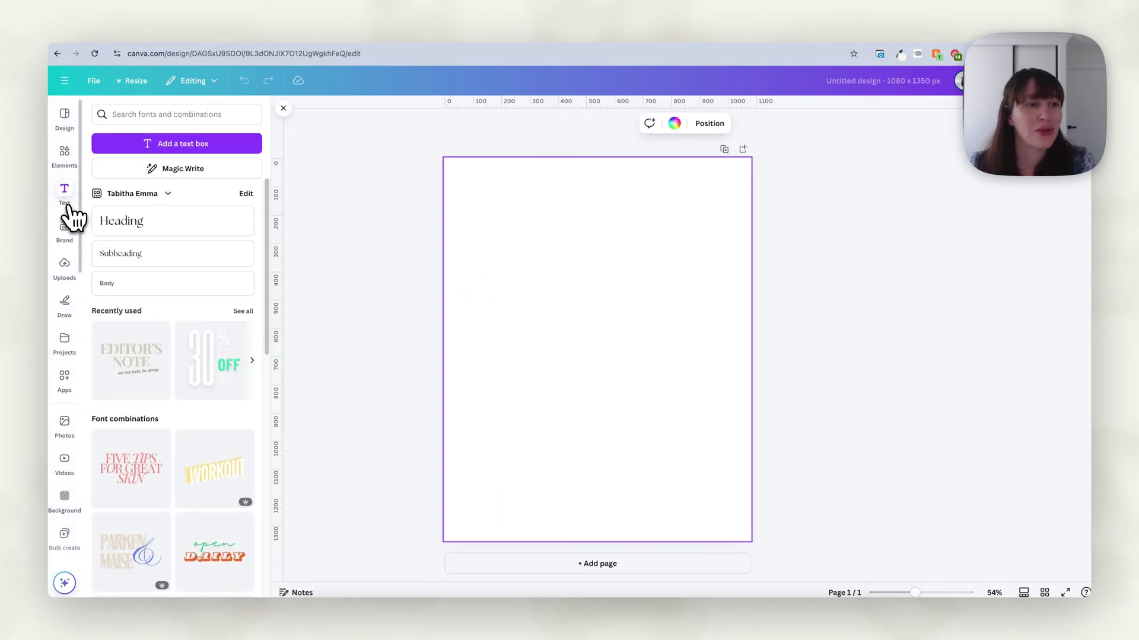
left_click(139, 224)
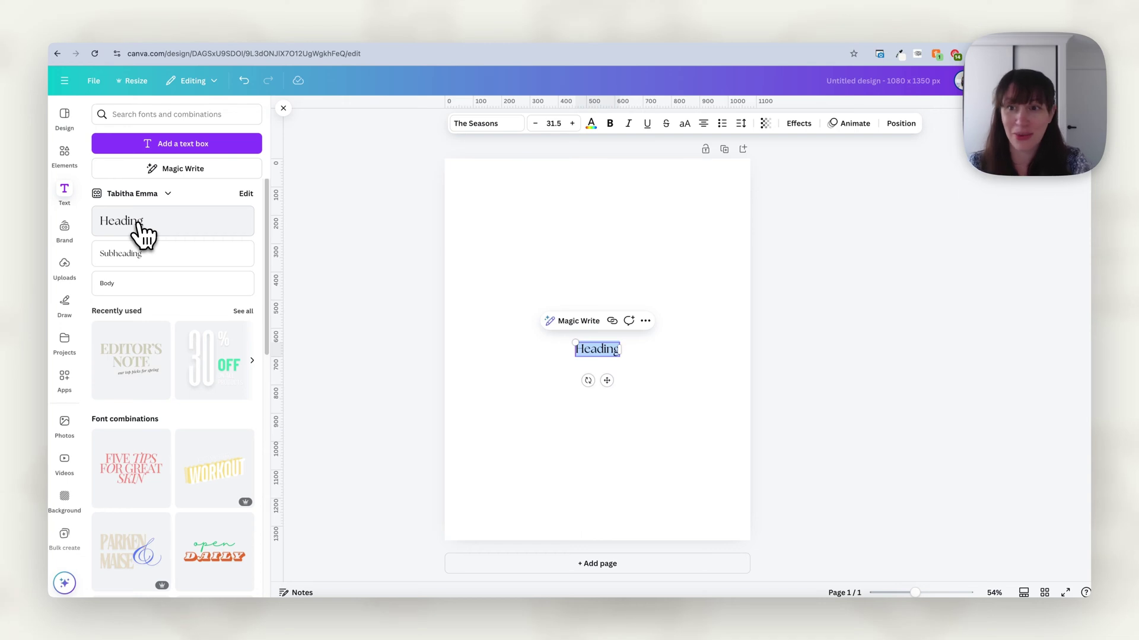
type("5 Ways to")
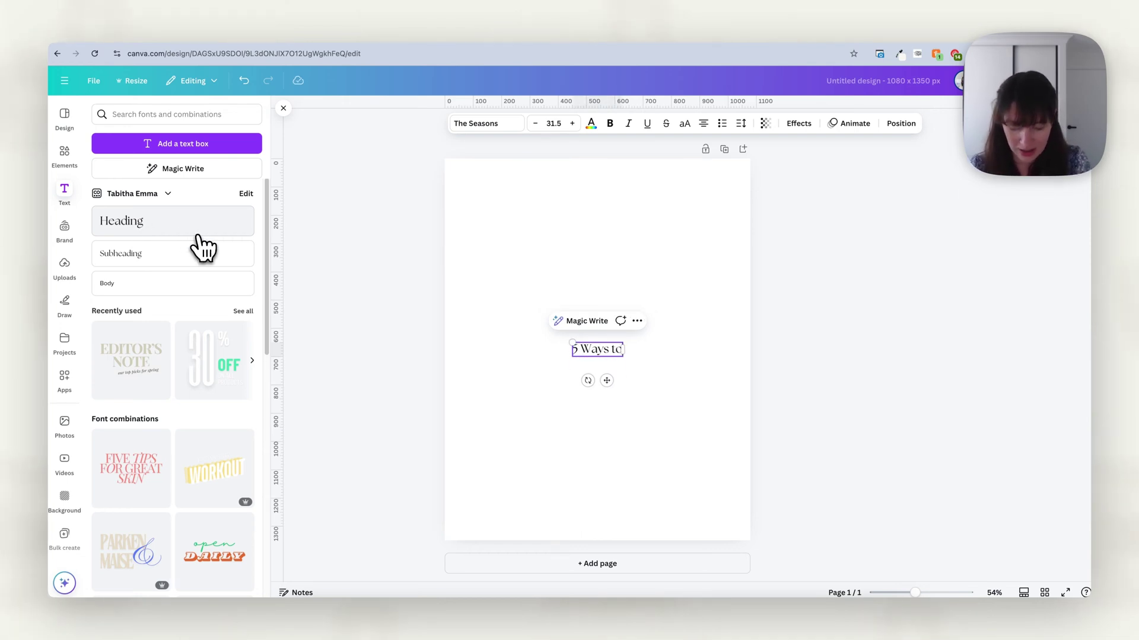
type(" get cr")
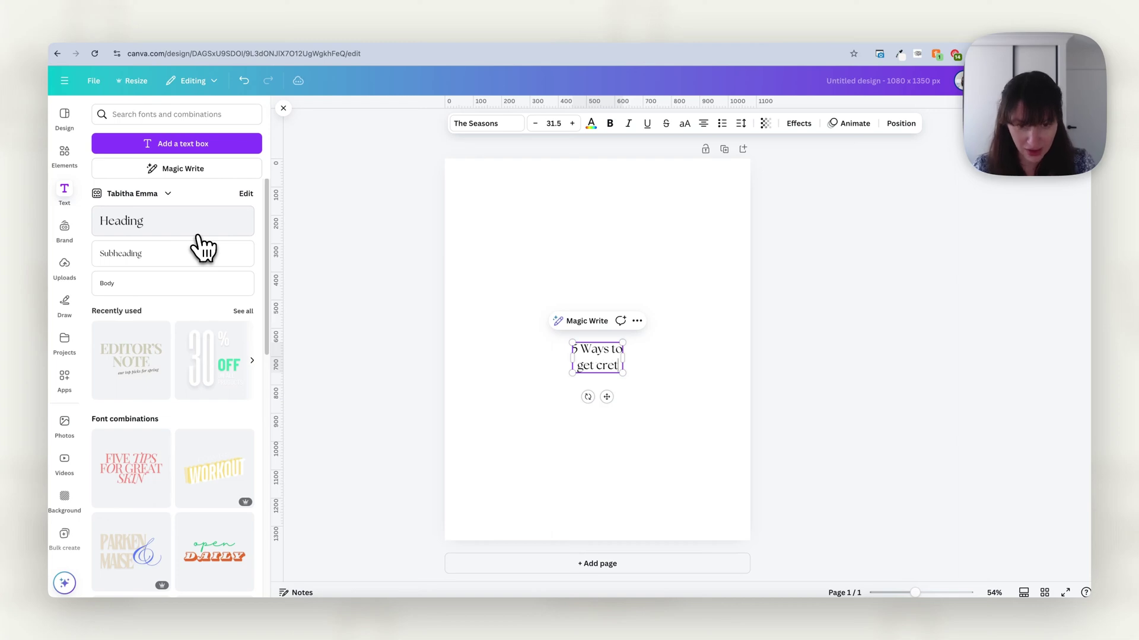
type("eative")
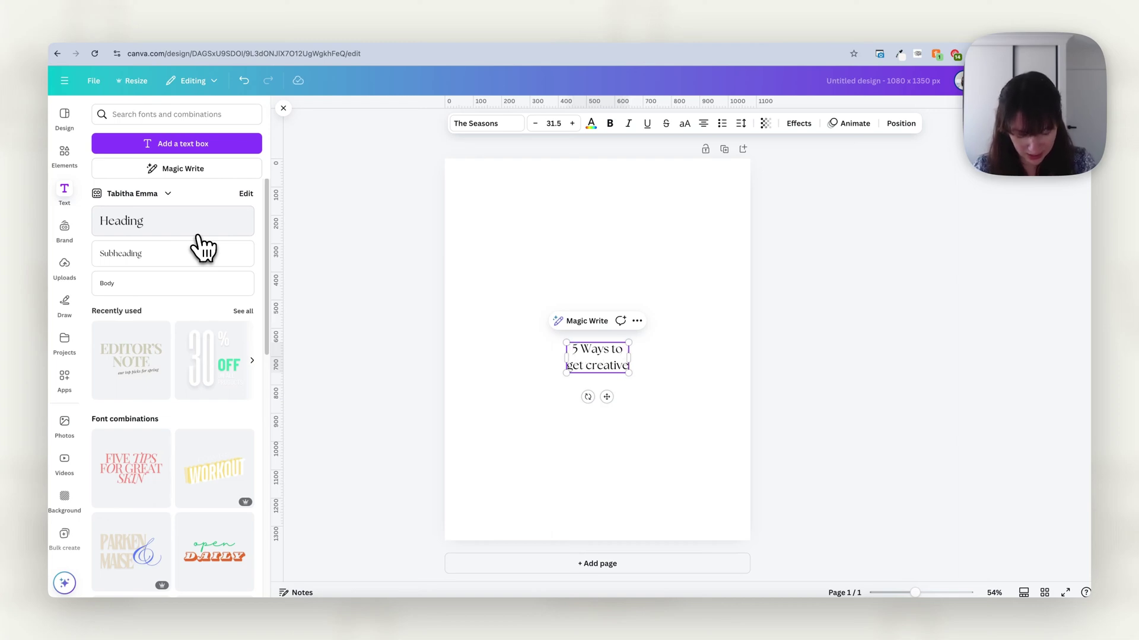
type(" juices flowing")
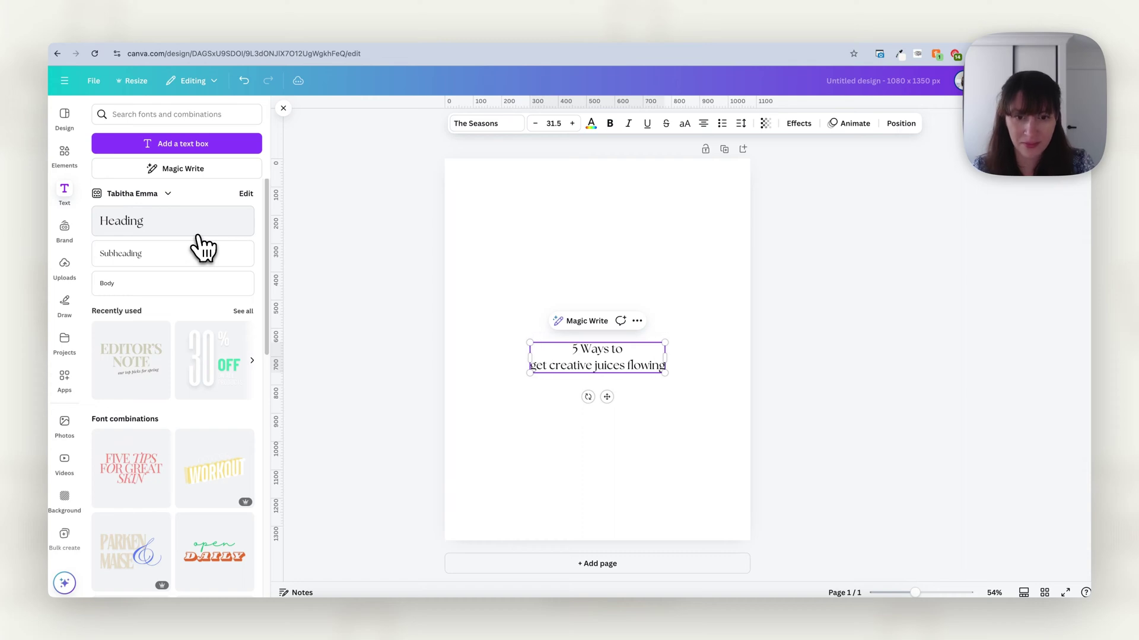
left_click_drag(623, 374, 602, 372)
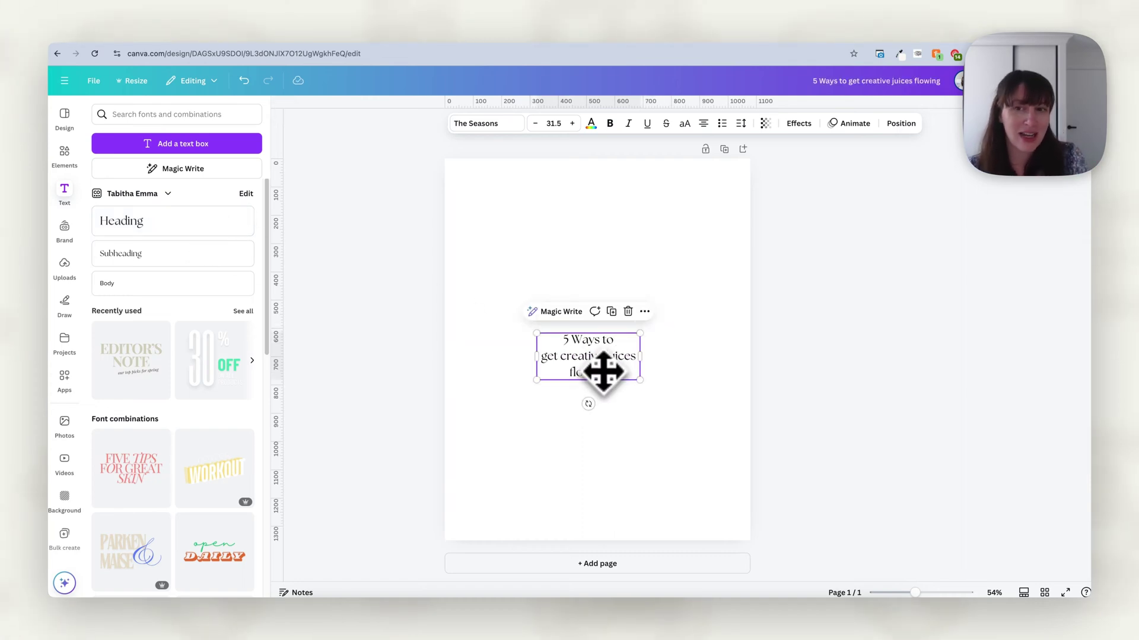
Step: Add a brand-style body text box, move it above the heading and enlarge its text to size 25
left_click(122, 291)
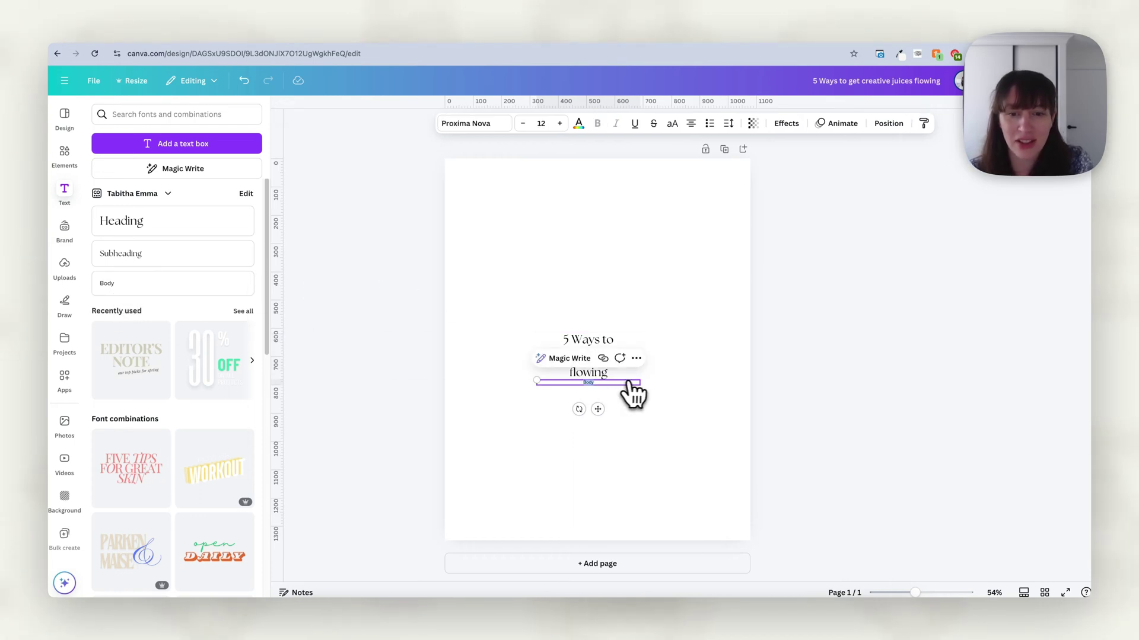
left_click_drag(640, 382, 574, 273)
left_click(629, 314)
left_click(585, 273)
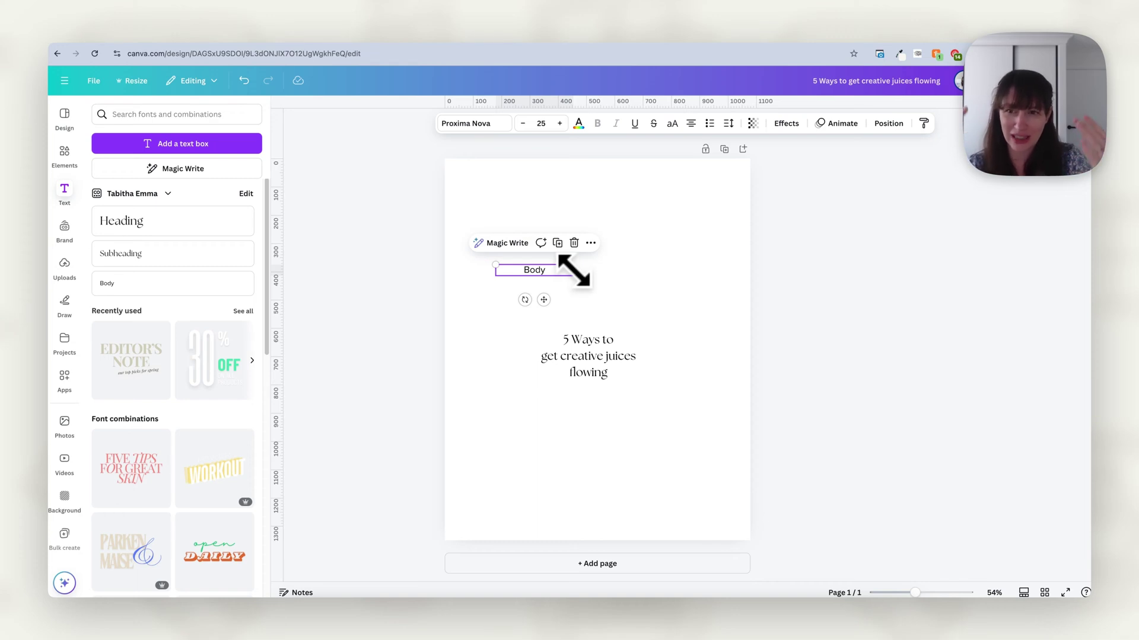
Step: Enter five tips as body lines, from "Go for a walk, no technology" to "Sit outside in the sun to have a meal", centred above the heading
double_click(561, 271)
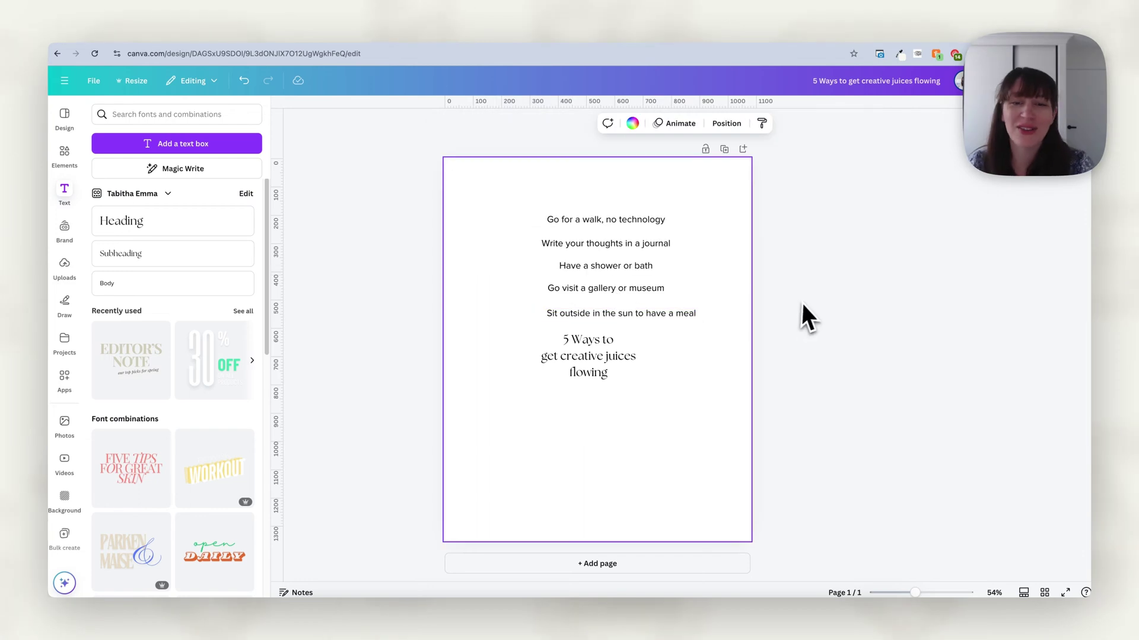
left_click_drag(656, 311, 592, 303)
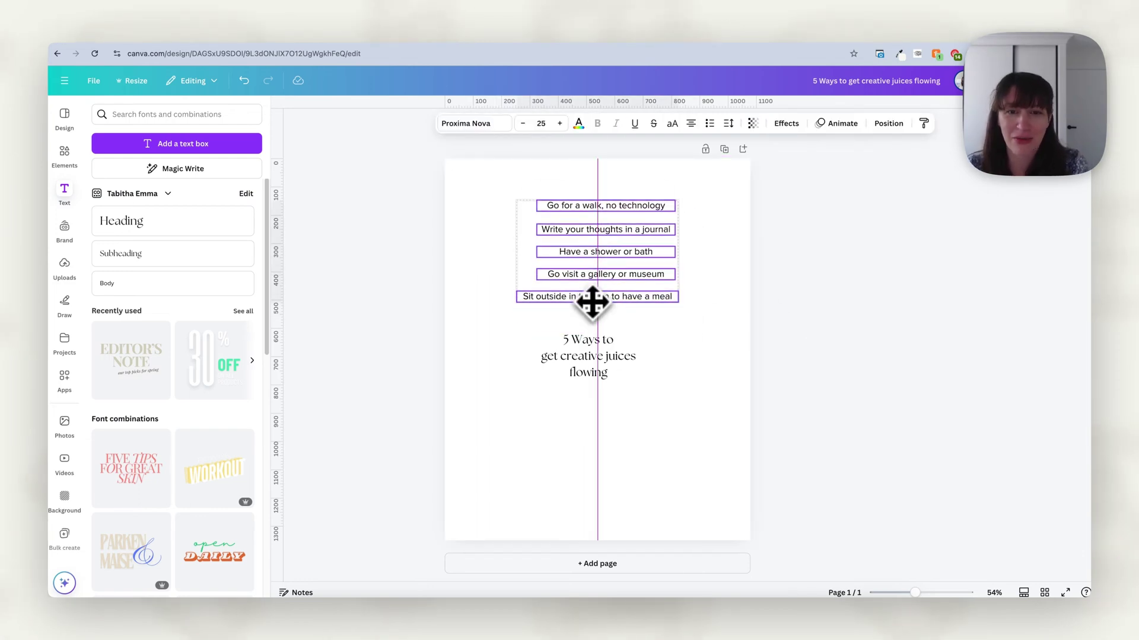
left_click(685, 334)
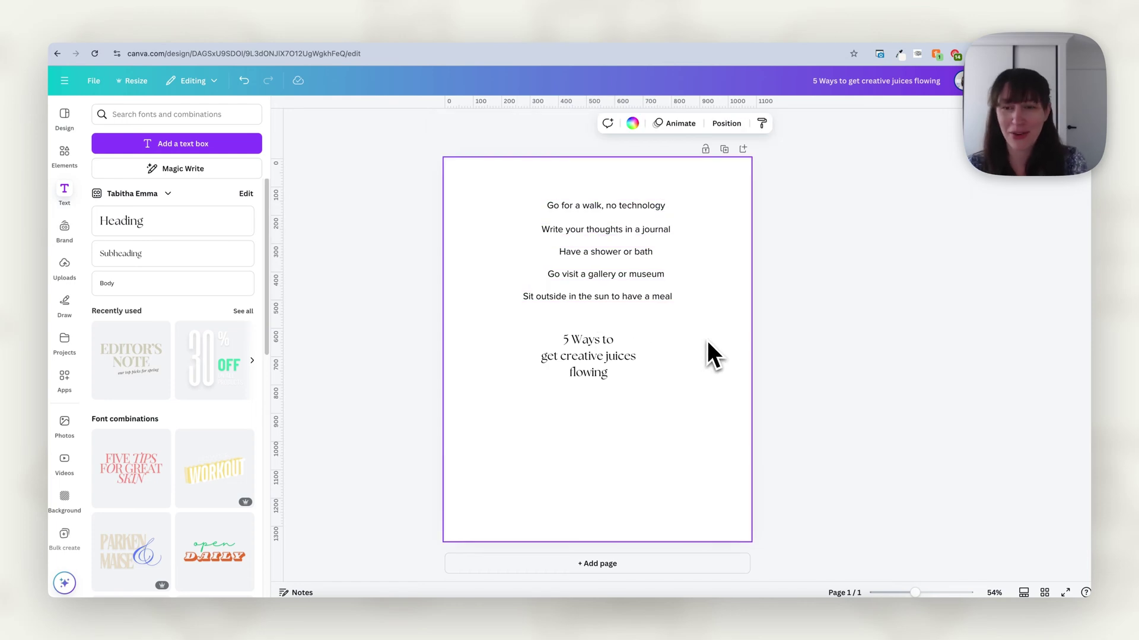
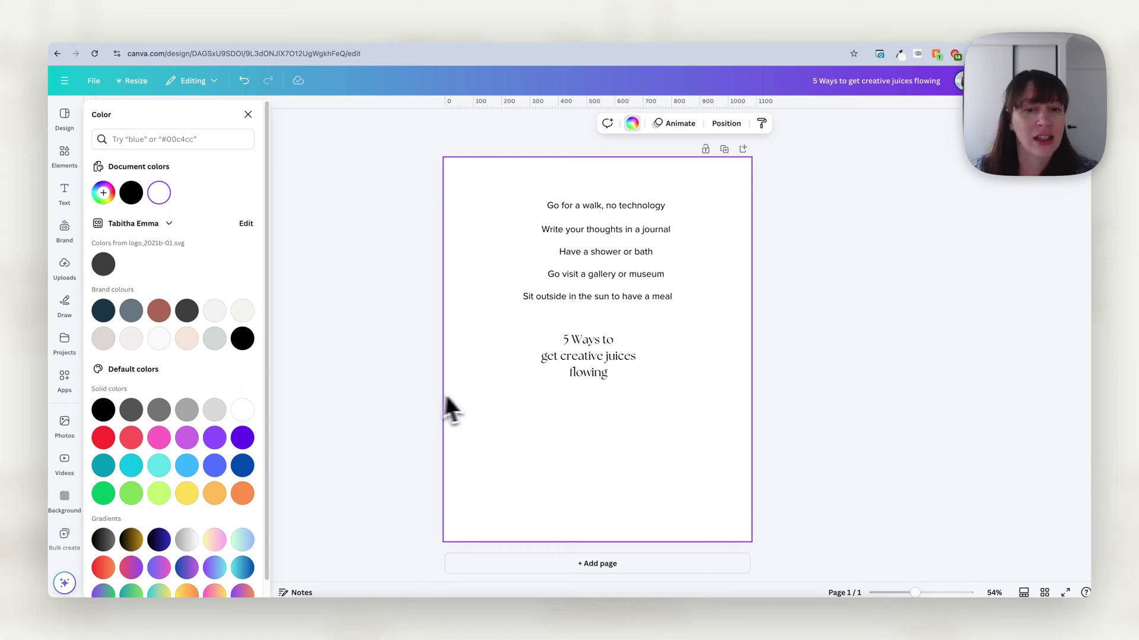
Step: Fill the page background with the pale pinkish brand colour and show all the brand kit graphics
left_click(131, 339)
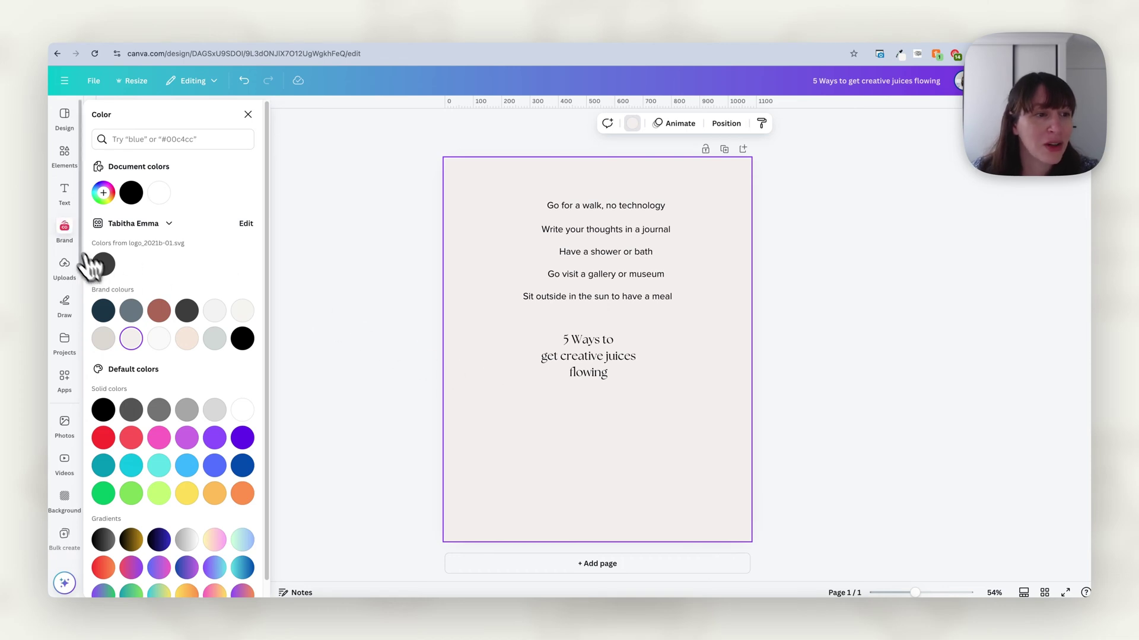
left_click(67, 249)
scroll(185, 314, "down", 5)
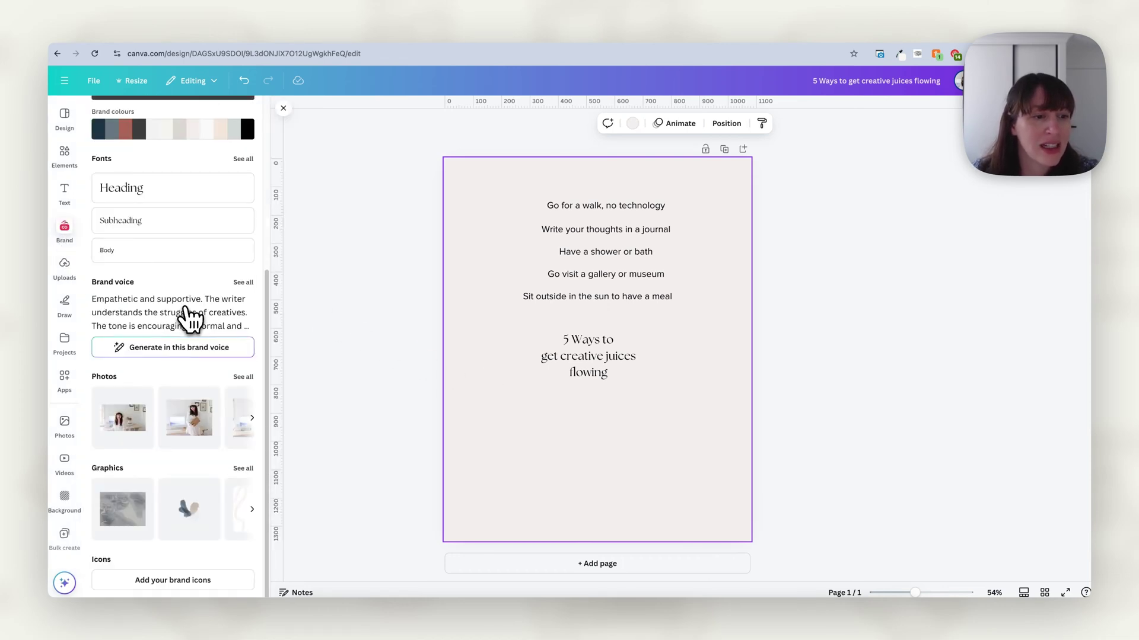
left_click(244, 469)
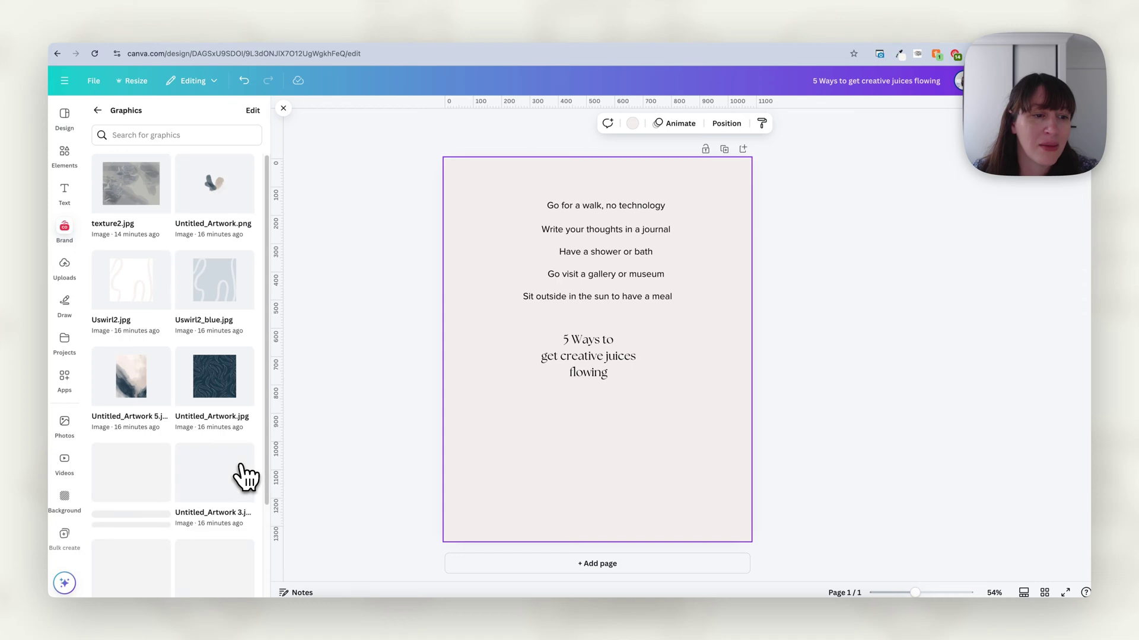
Step: Try the brand graphic texture2.jpg on the page and delete it
left_click(148, 206)
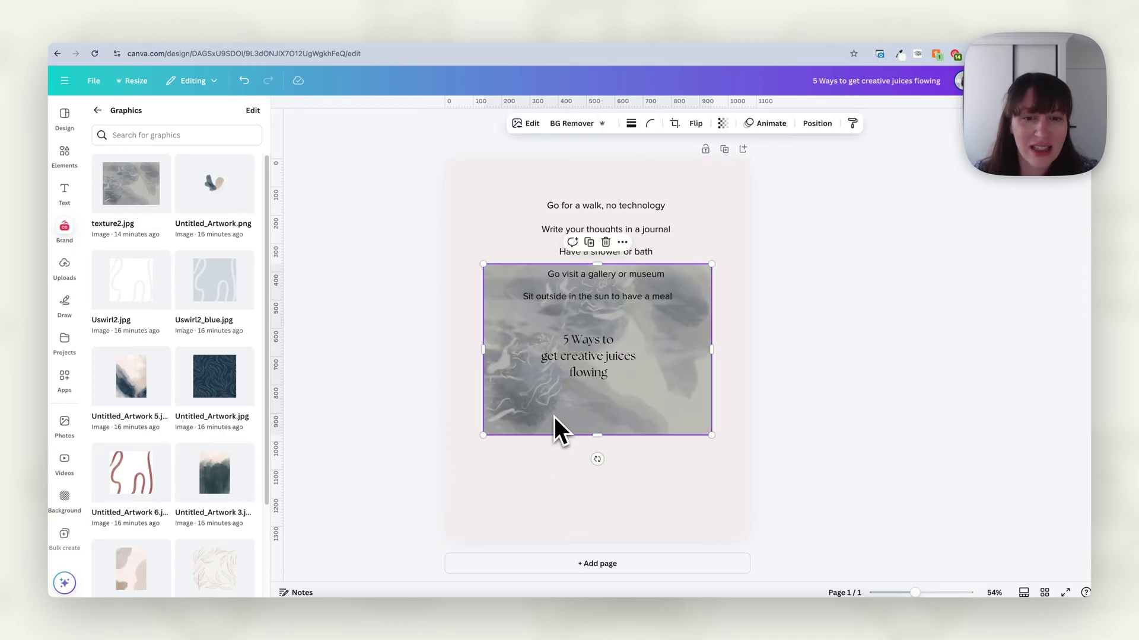
key("Delete")
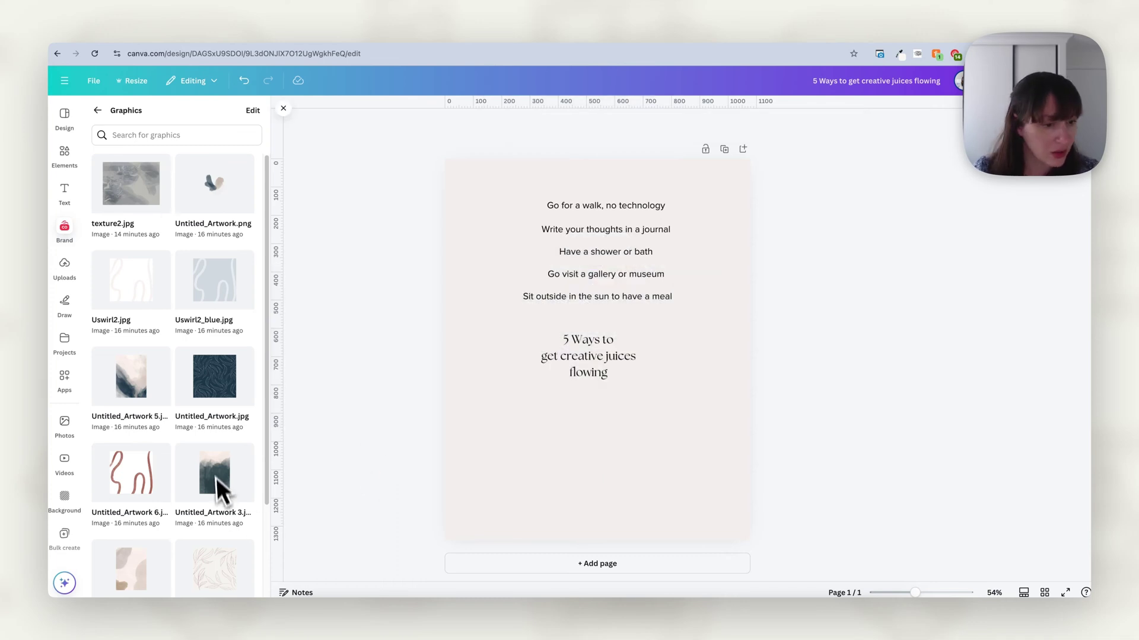
Step: Add the beige abstract brand graphic "Untitled_Artwork 4" and enlarge it to cover the whole page as a backdrop
scroll(172, 480, "down", 3)
left_click(140, 463)
left_click_drag(506, 458, 536, 404)
left_click_drag(618, 426, 927, 623)
left_click_drag(754, 433, 735, 498)
left_click(861, 484)
Step: Move all five tip lines together from above the heading to below it
left_click(623, 374)
left_click_drag(684, 192, 569, 502)
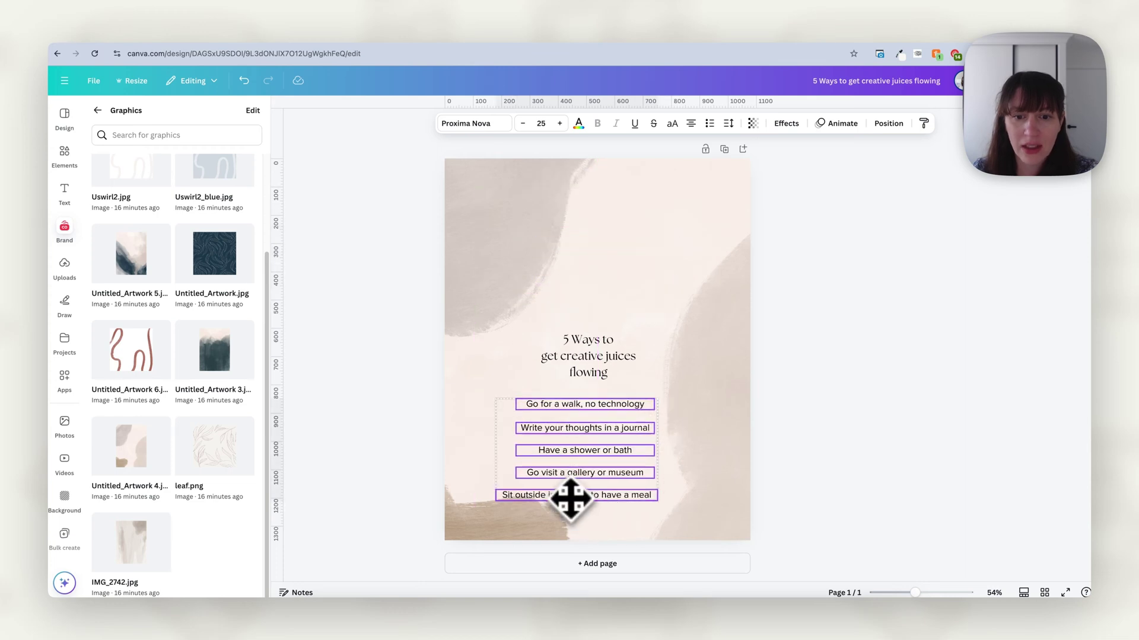
left_click(841, 435)
Step: Move the heading into the upper half of the page and enlarge it to about size 62.8
left_click_drag(581, 382, 502, 285)
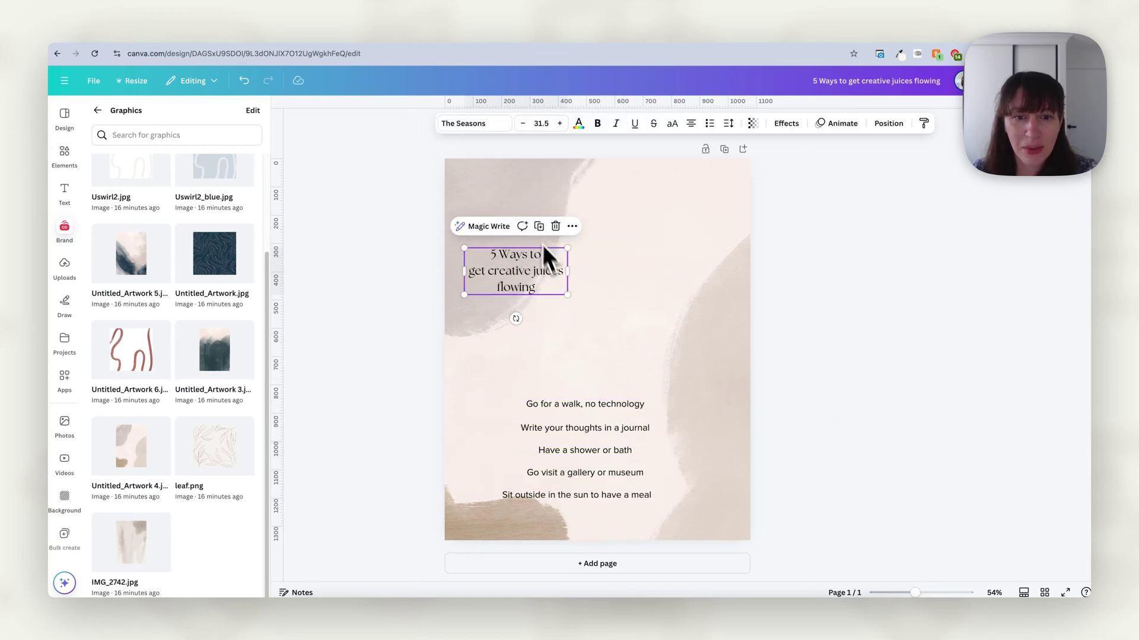
left_click_drag(568, 295, 674, 325)
left_click(786, 358)
mouse_move(599, 315)
left_mouse_down()
mouse_move(621, 314)
mouse_move(605, 307)
left_mouse_up()
left_click(706, 397)
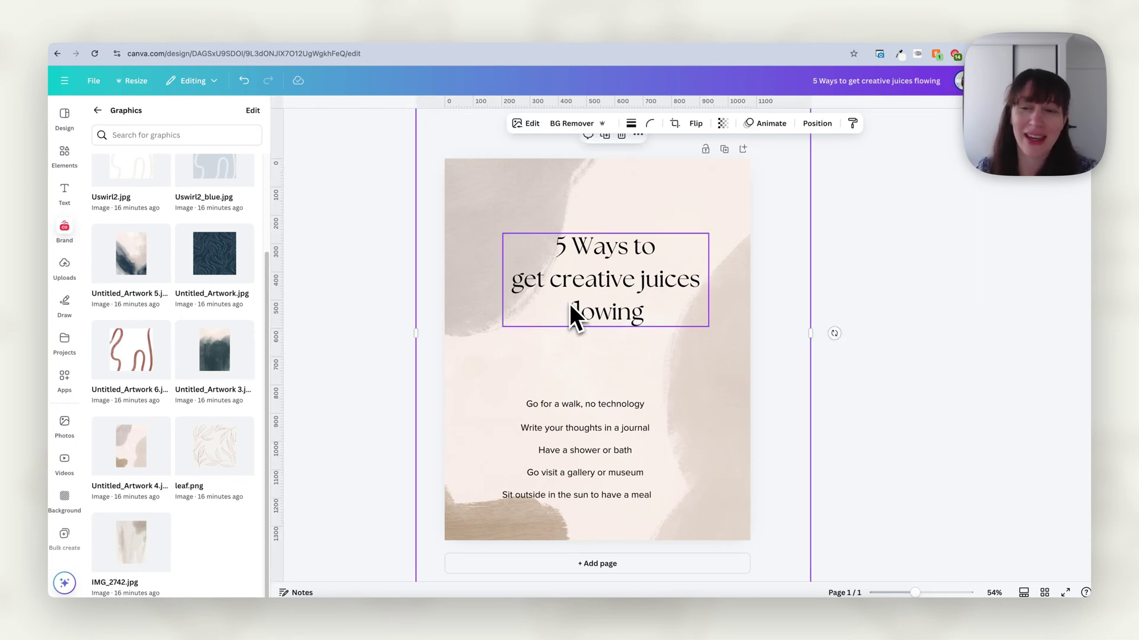
left_click(390, 273)
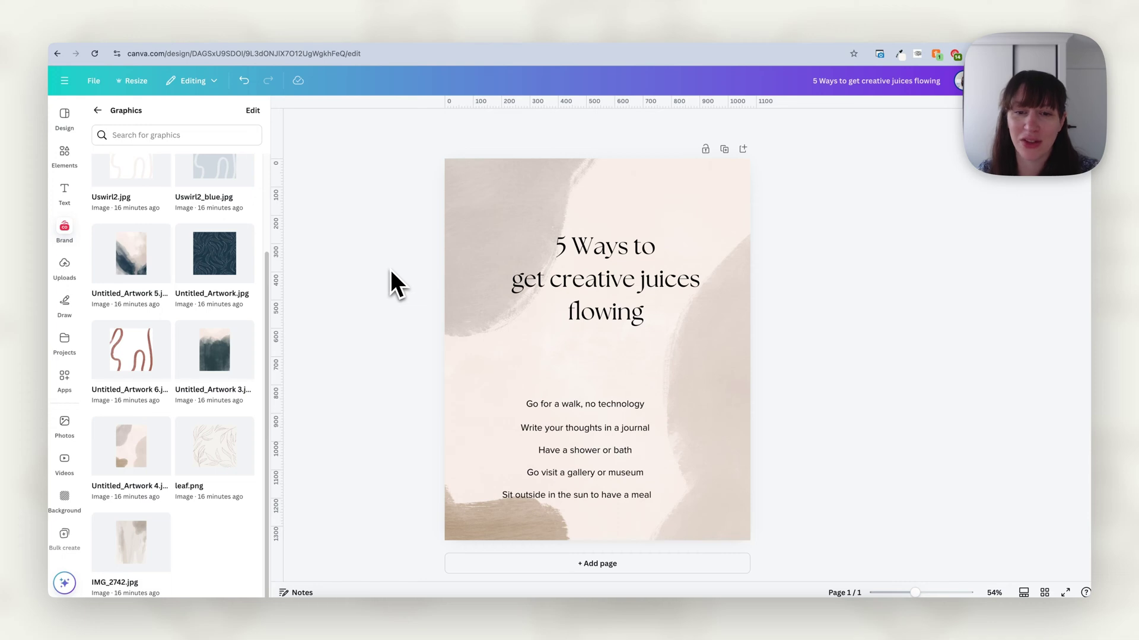
Step: Add custom guides to the page with 2 columns, an 18 px gap and no margin or rows
left_click(496, 223)
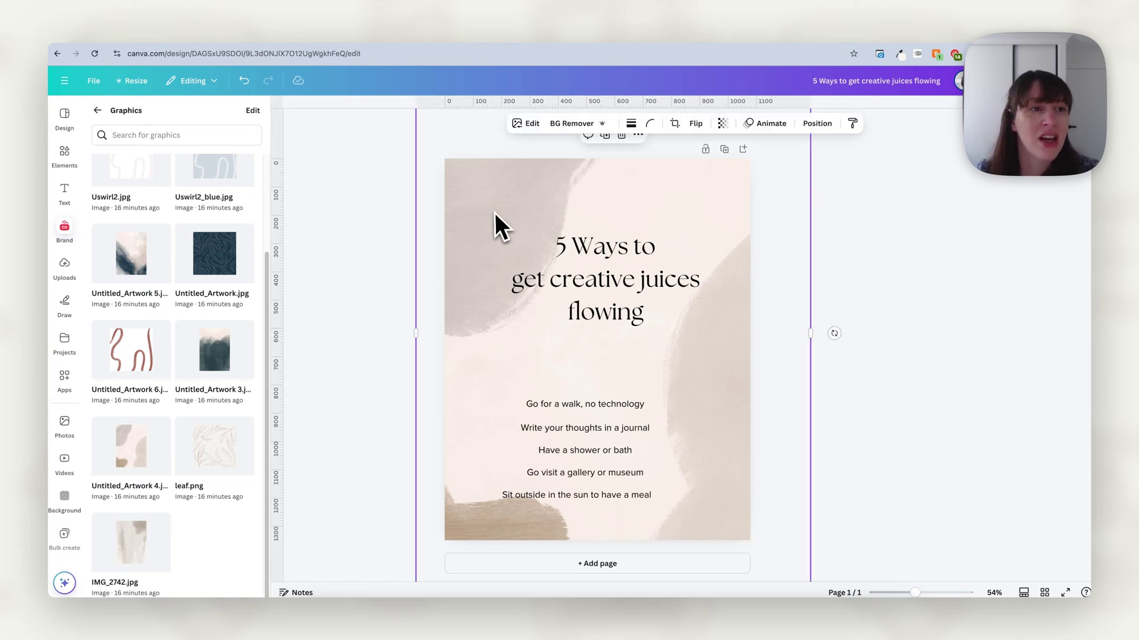
left_click(94, 81)
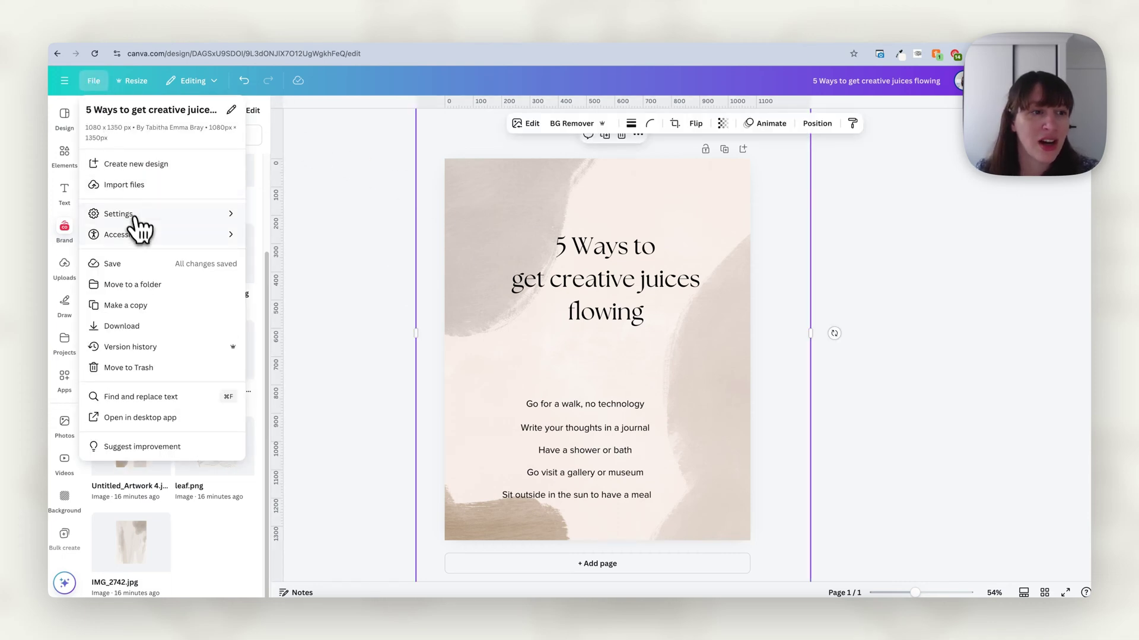
mouse_move(140, 216)
left_click(314, 237)
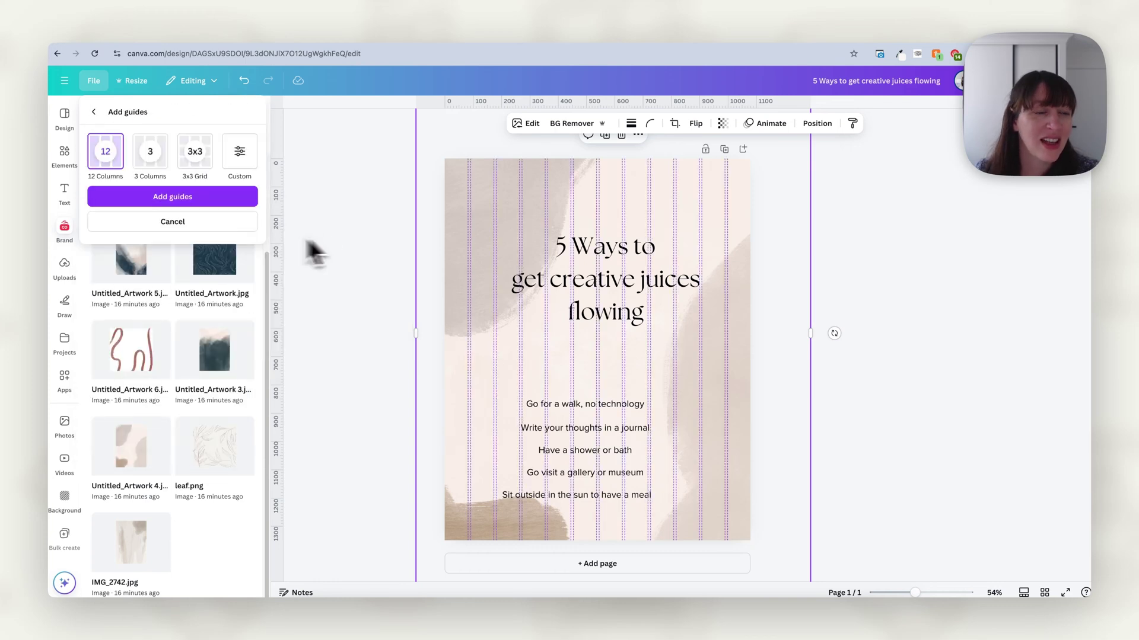
left_click(236, 156)
double_click(101, 212)
type("6")
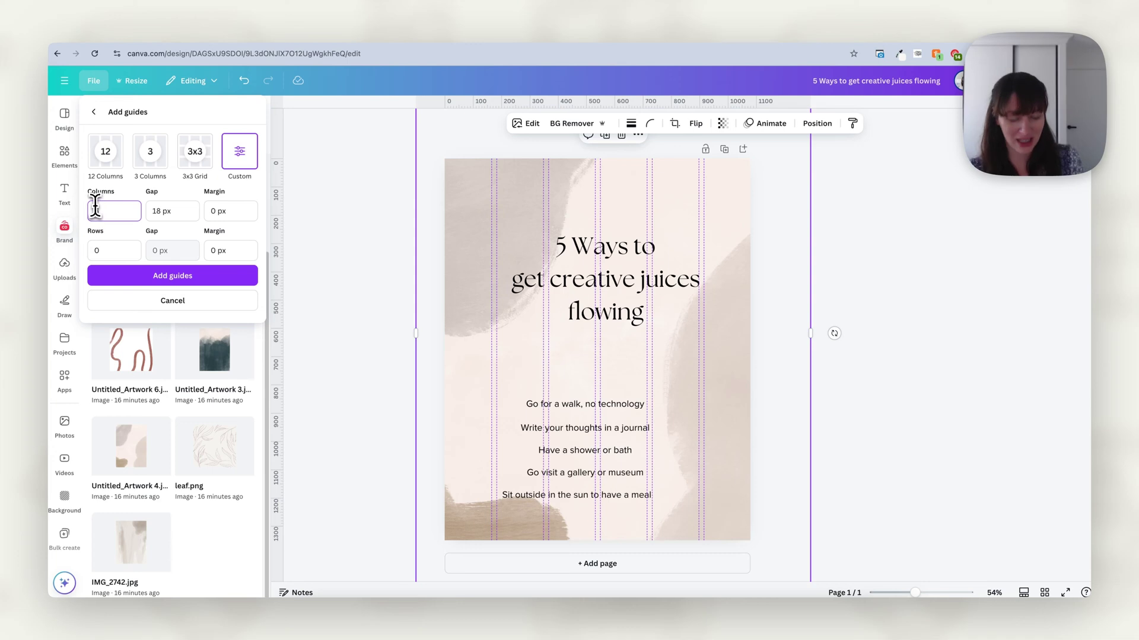
type("3")
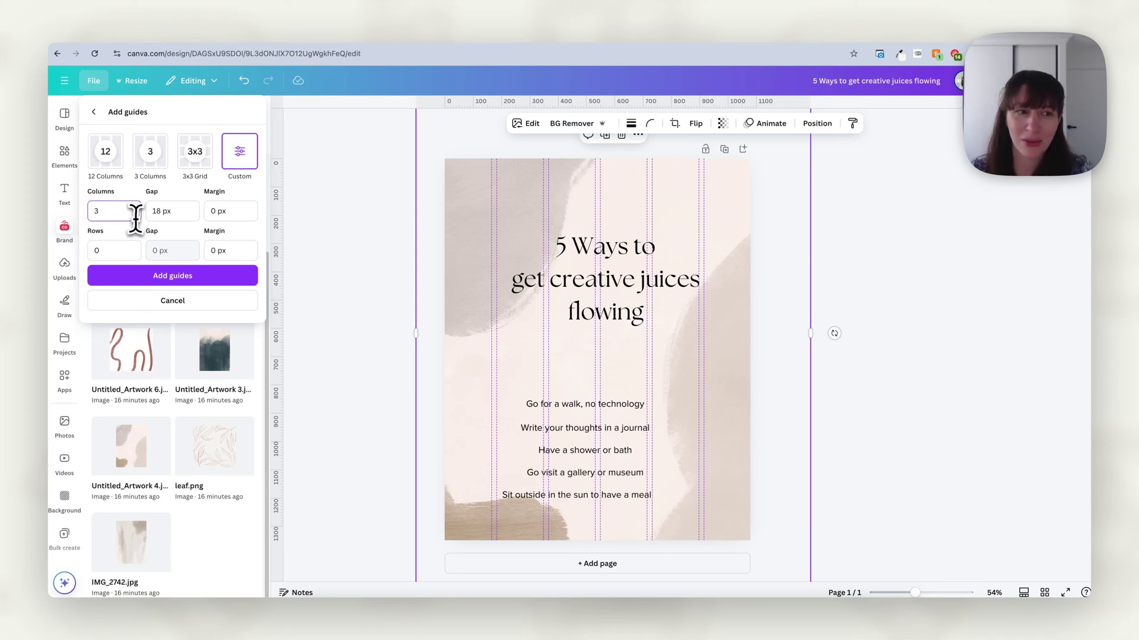
double_click(119, 249)
left_click(191, 214)
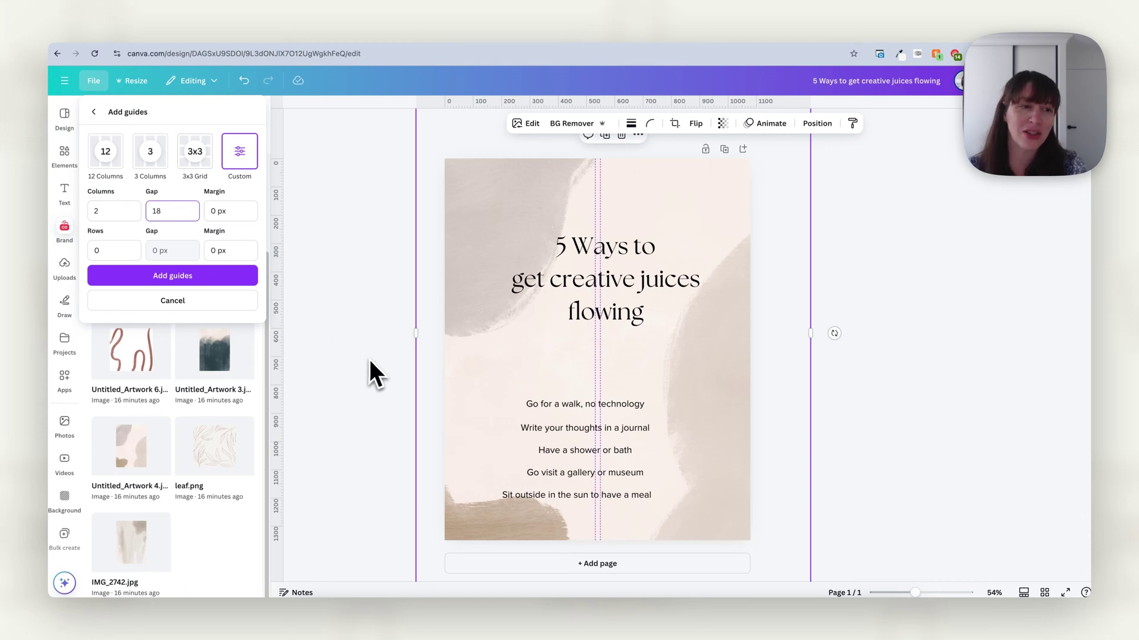
left_click(159, 275)
Step: Centre the heading horizontally on the guides, a little lower on the page
left_click_drag(674, 310, 658, 302)
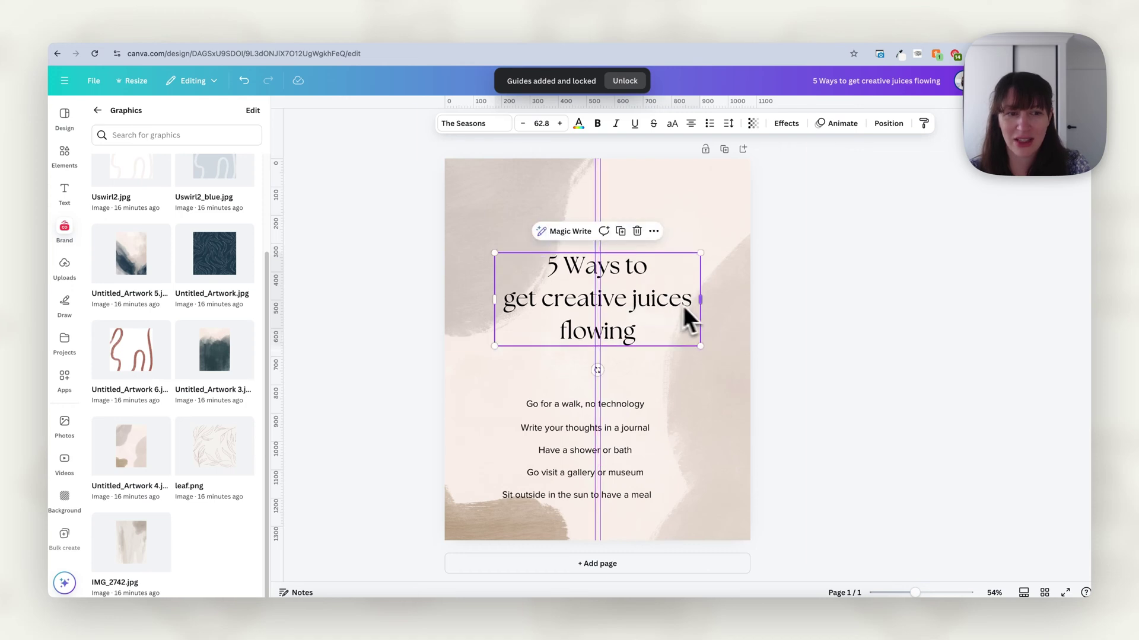
left_click(784, 365)
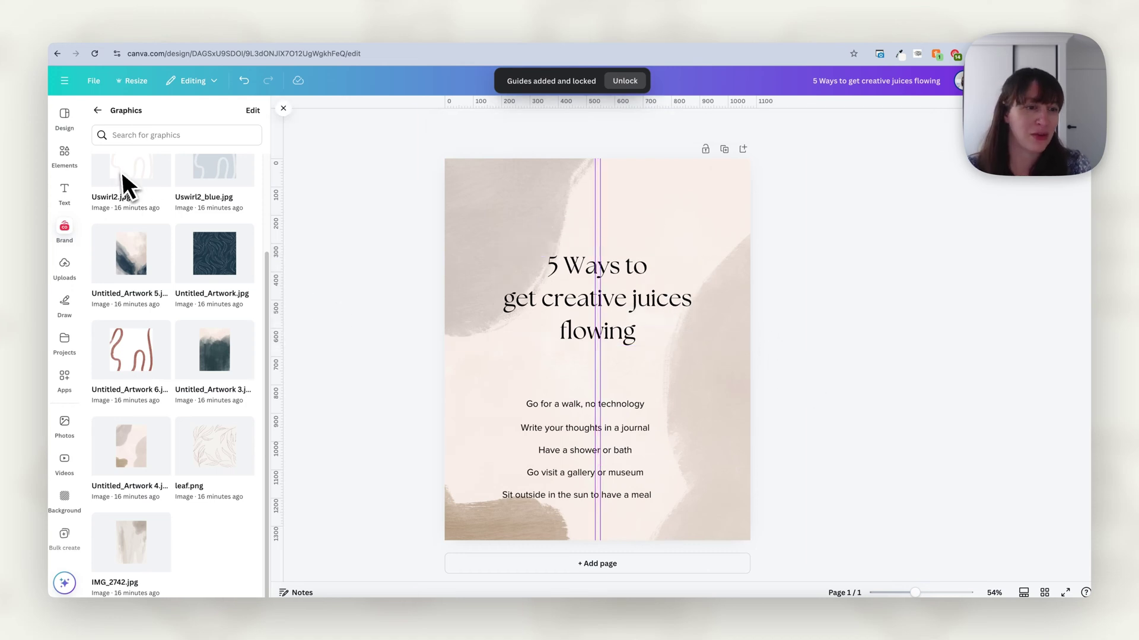
Step: Add the first brand kit photo, the woman at her desk, and shrink it to the left guide column, about 531 px wide
scroll(123, 178, "up", 3)
scroll(178, 249, "down", 1)
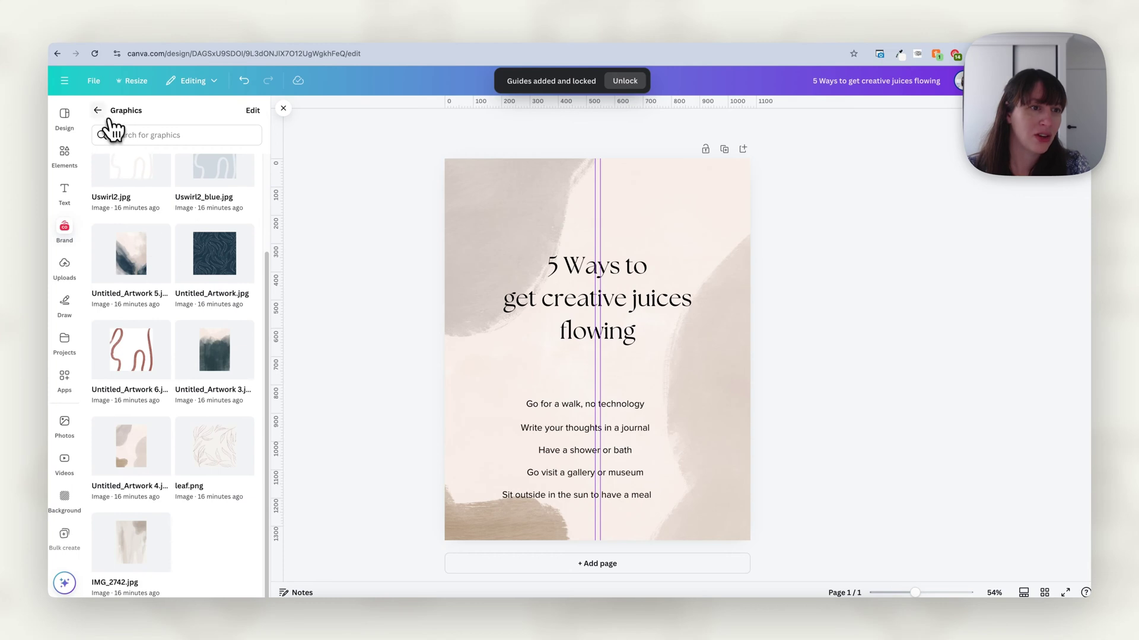
left_click(98, 111)
left_click(133, 433)
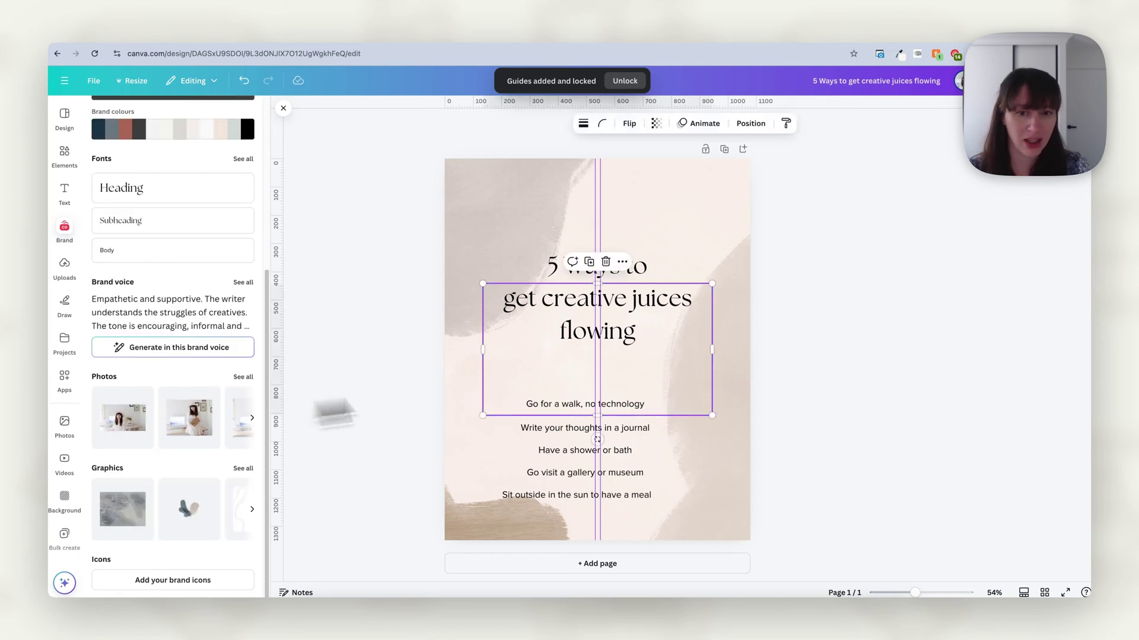
left_click_drag(681, 389, 642, 452)
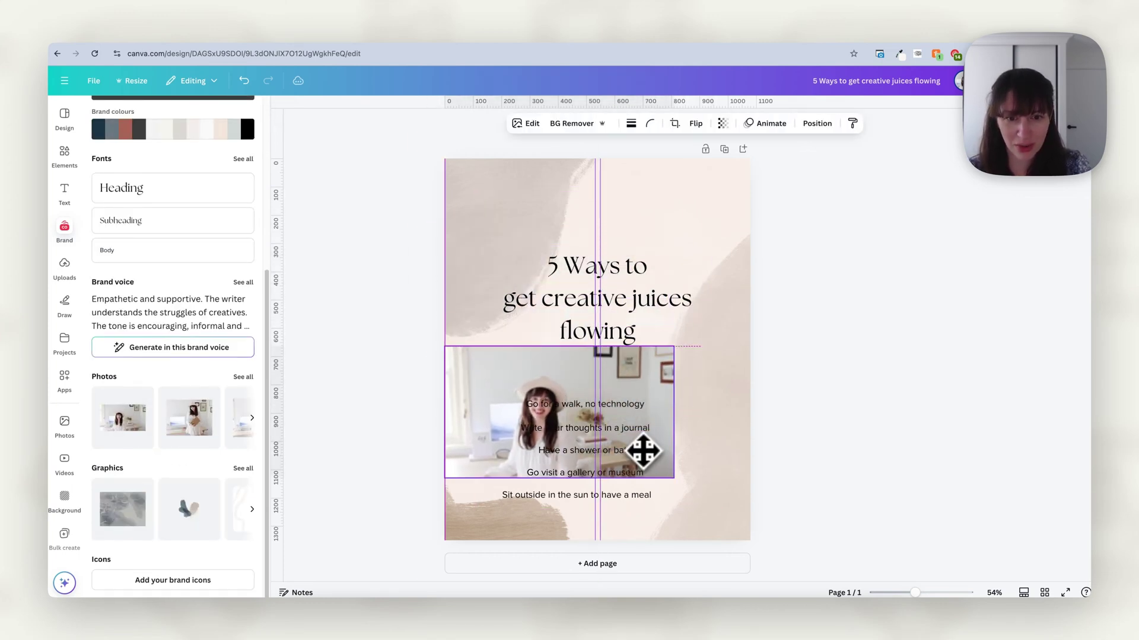
left_click_drag(672, 356, 593, 396)
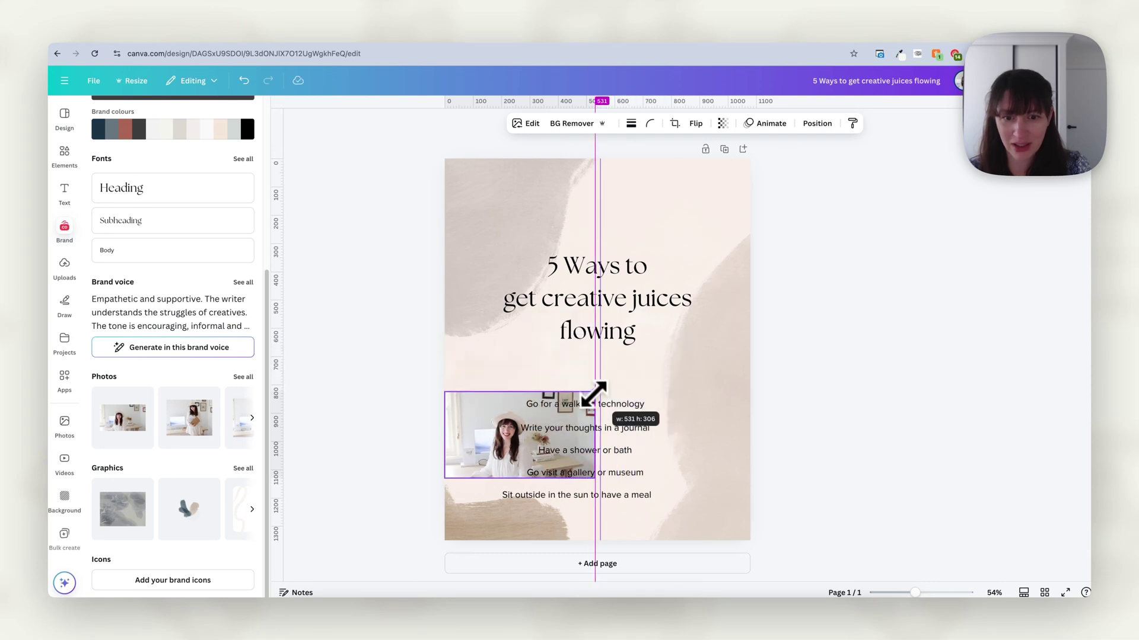
left_click_drag(511, 428, 508, 472)
Step: Stack the five tips left-aligned and evenly spaced in the right guide column, with their text shrunk to size 19.7
left_click_drag(784, 375, 722, 467)
left_click(691, 123)
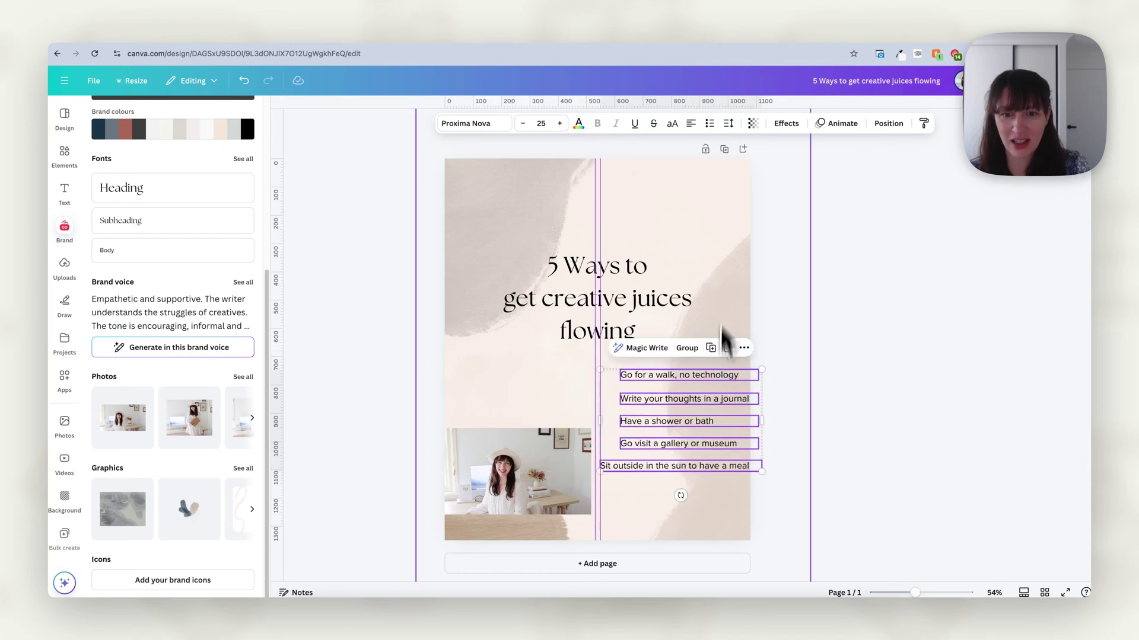
left_click(888, 124)
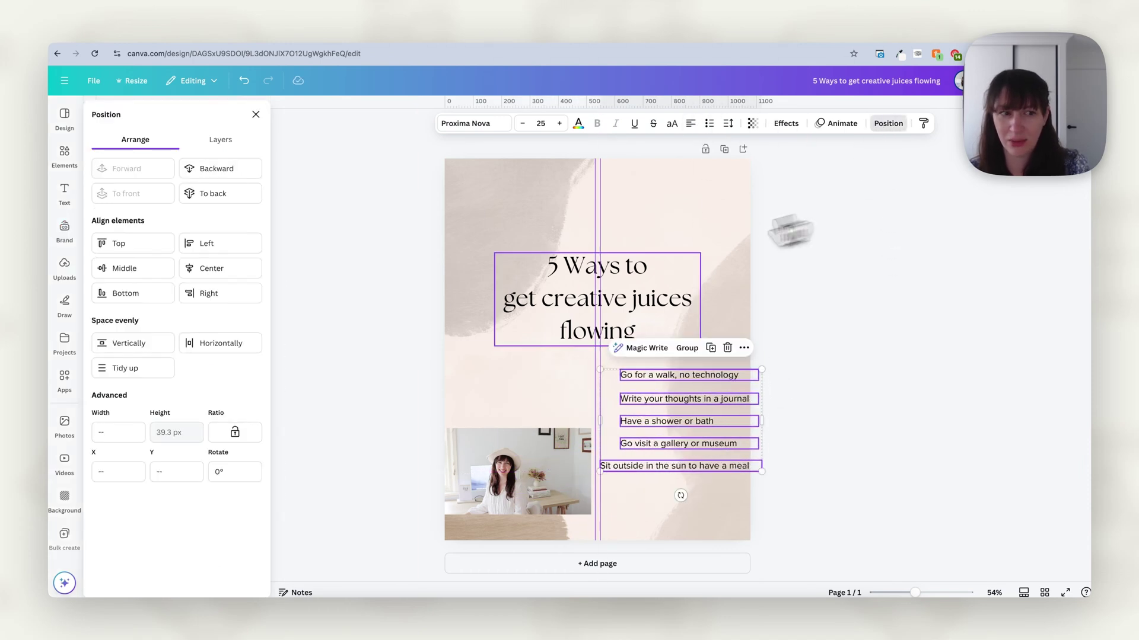
left_click(132, 370)
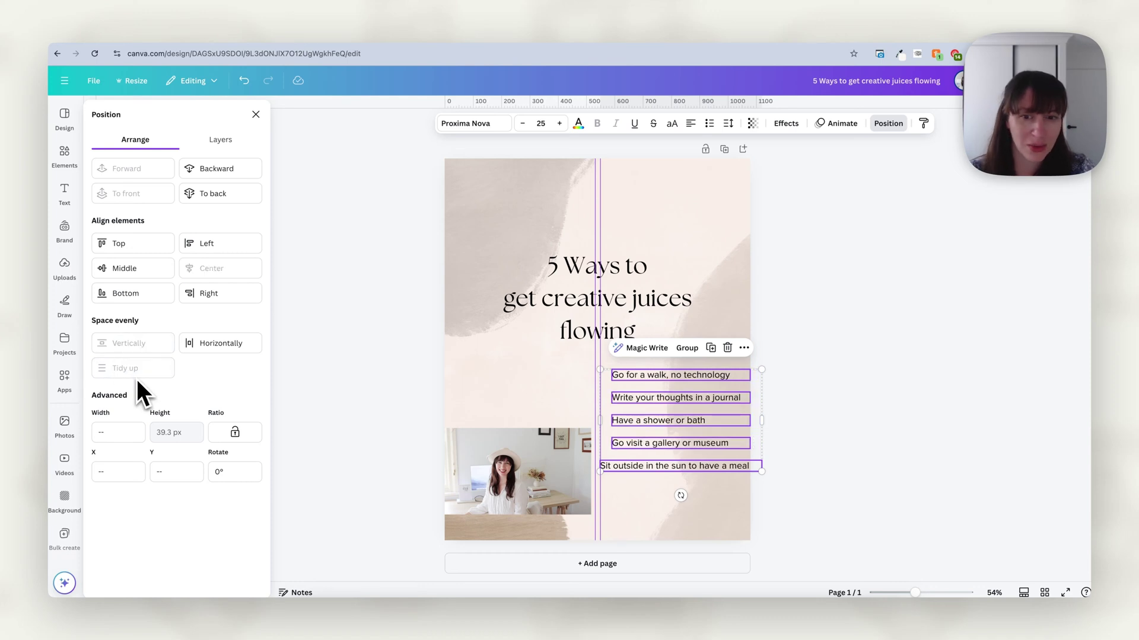
left_click(202, 245)
left_click_drag(614, 412, 633, 382)
left_click_drag(761, 472, 727, 449)
Step: Try the desk photo level with the tips at a smaller size, and delete it from the page
left_click_drag(553, 507, 528, 445)
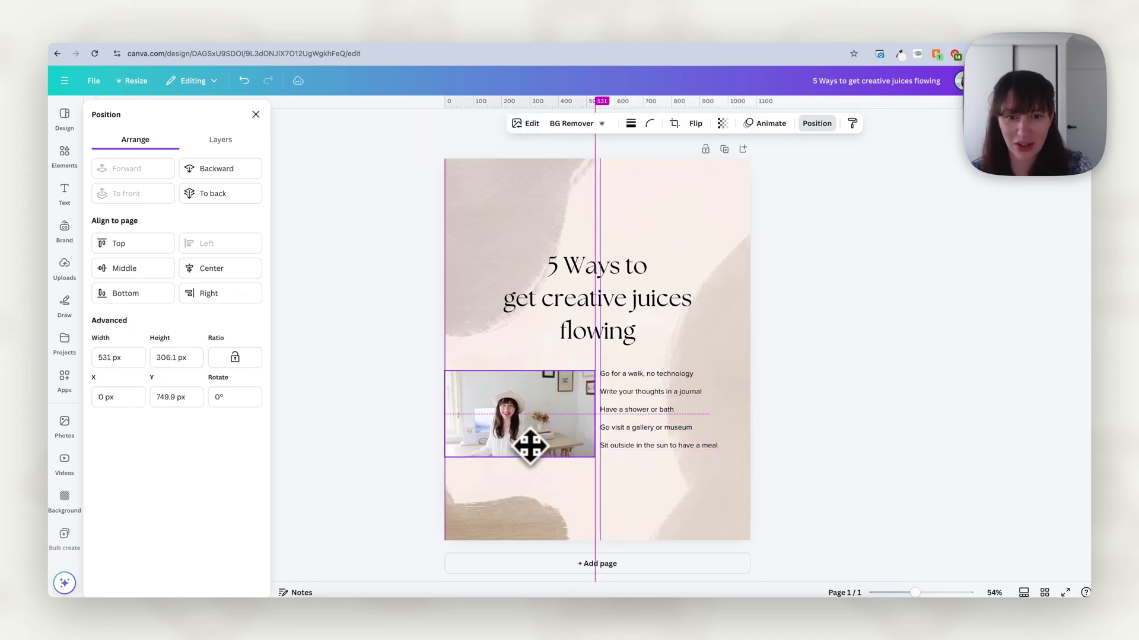
left_click_drag(444, 457, 510, 427)
left_click(852, 458)
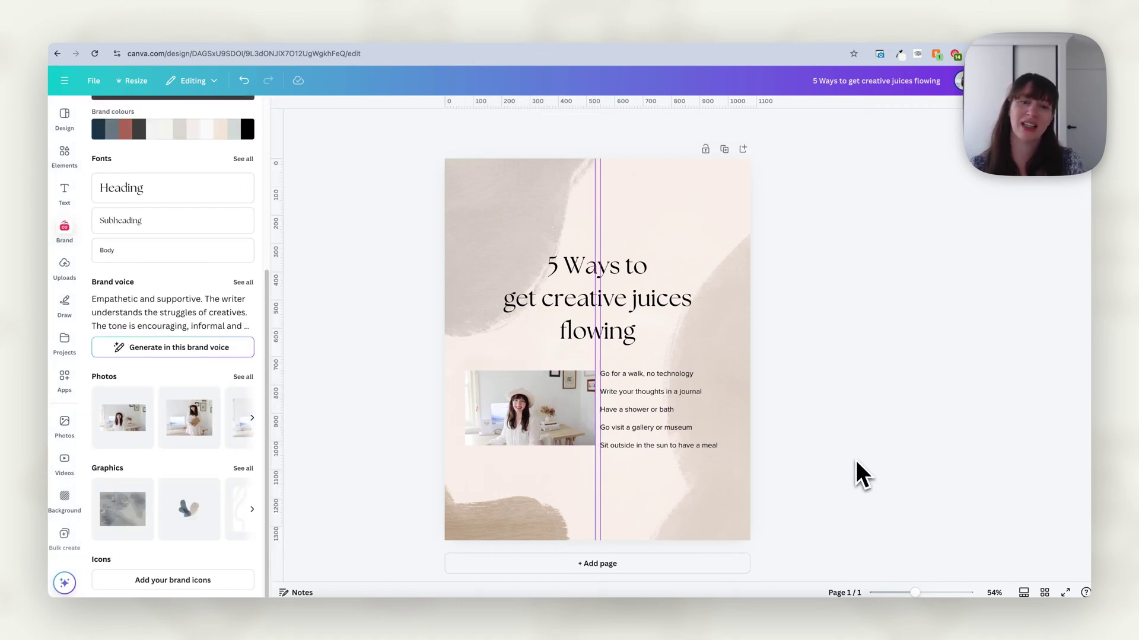
key("ctrl+z")
left_click(794, 495)
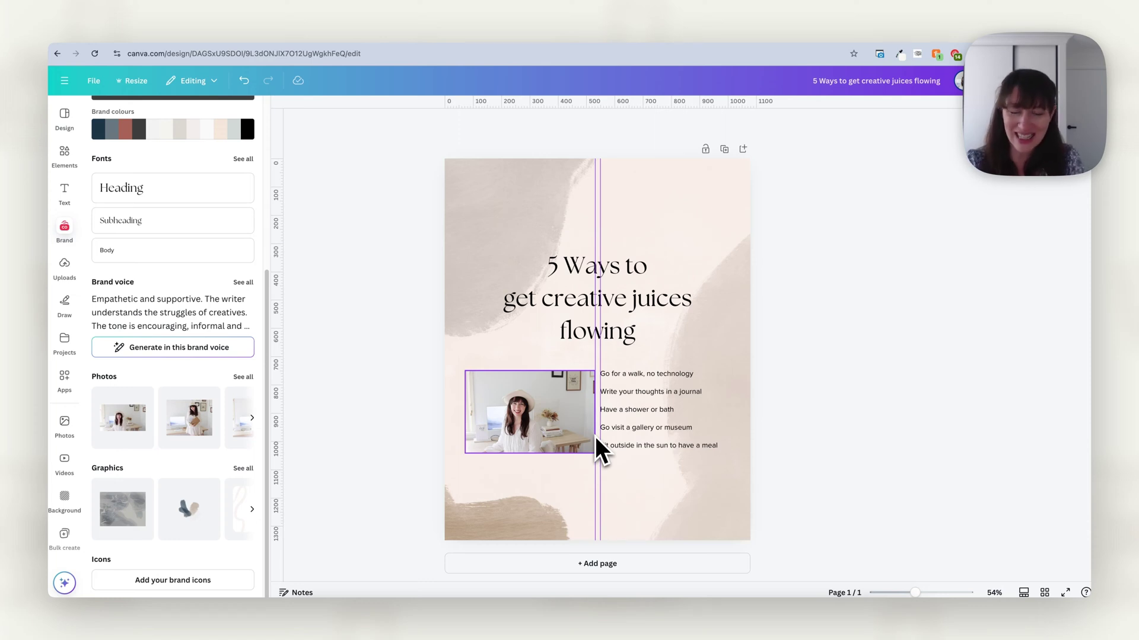
left_click(571, 435)
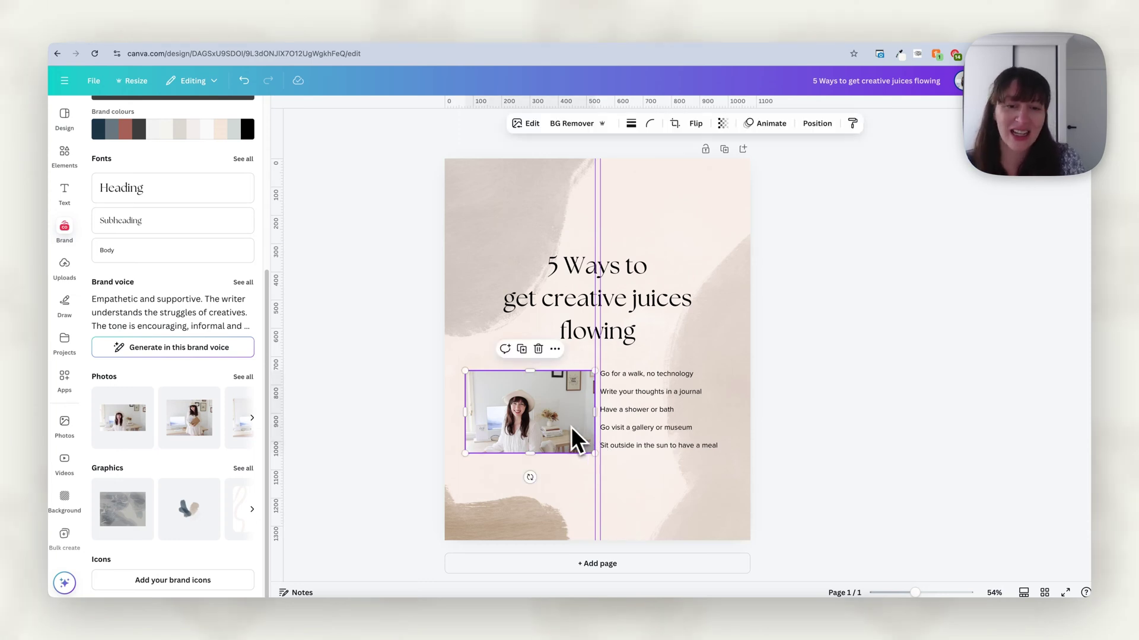
key("Delete")
Step: Move the five tips below the heading, centre their text and tidy them into one centred, evenly spaced stack
left_click_drag(848, 475, 584, 399)
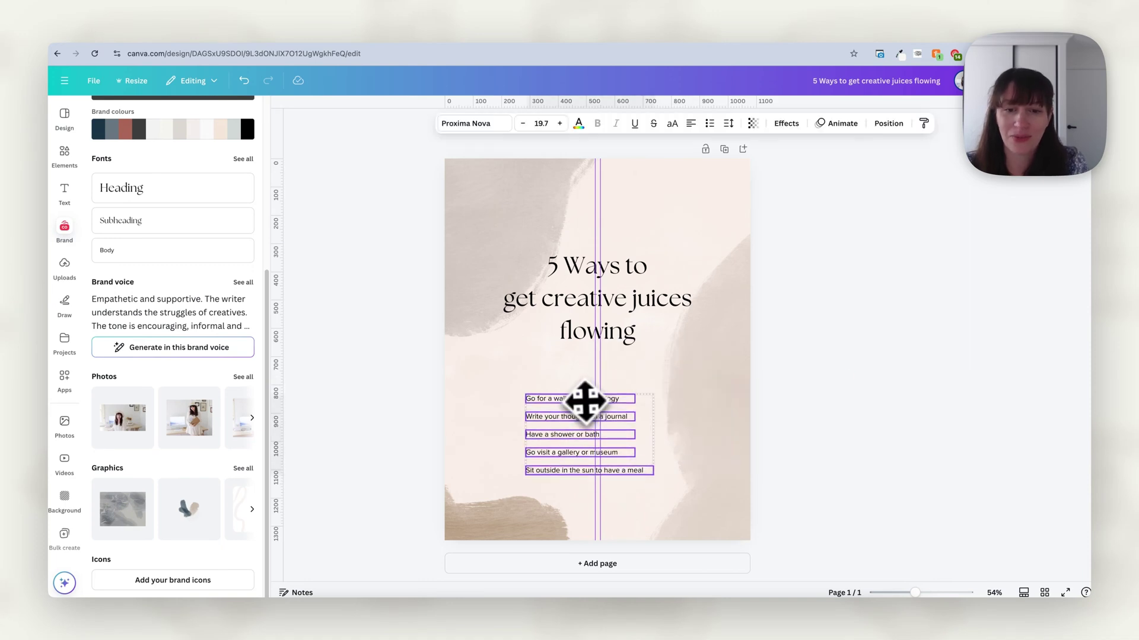
left_click(691, 123)
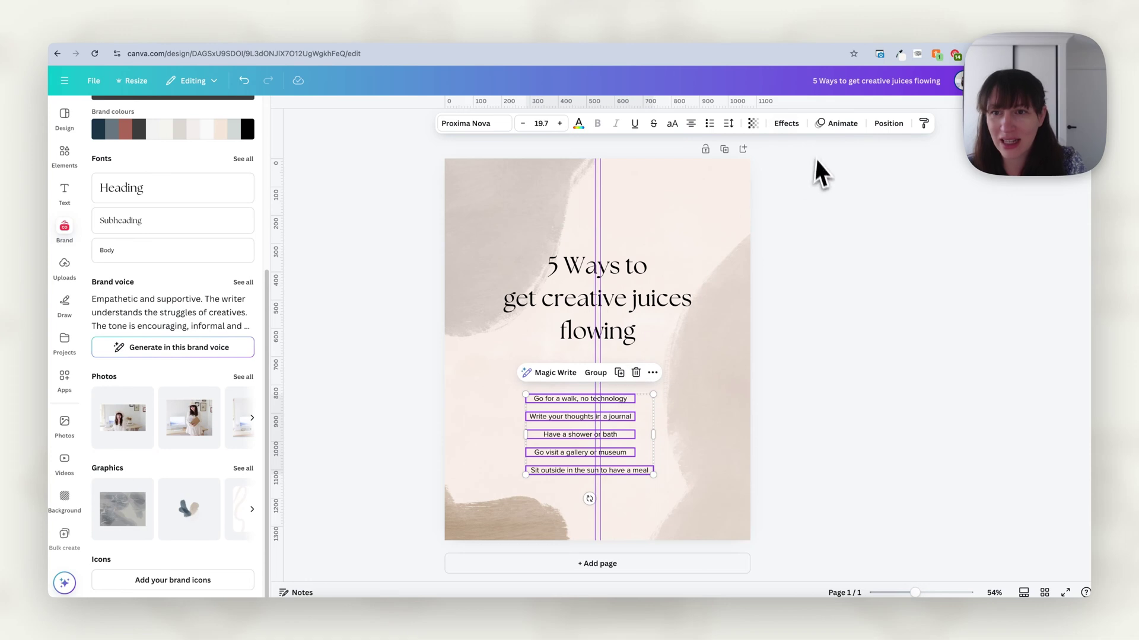
left_click(888, 123)
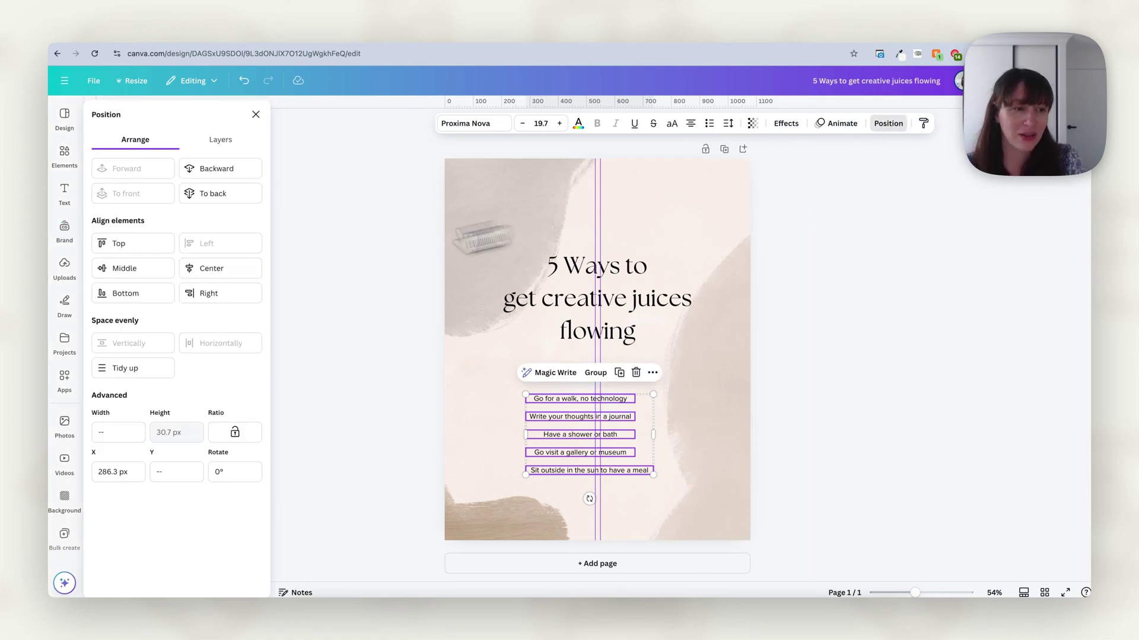
left_click(142, 369)
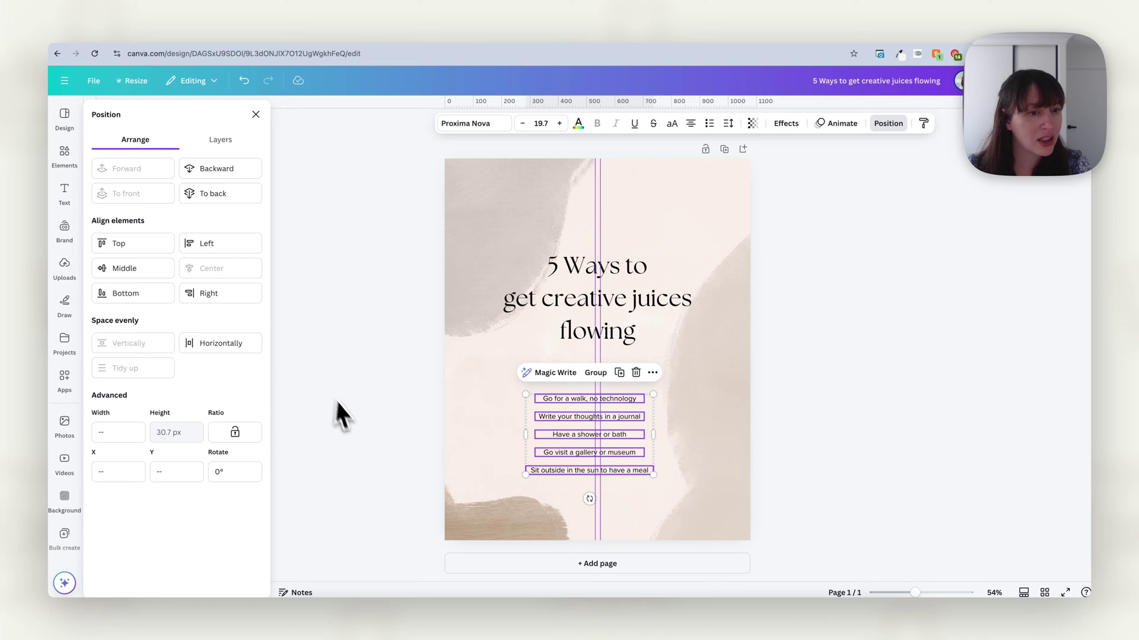
Step: Centre the stack of tips closely beneath the heading and enlarge its text to about size 26.5
mouse_move(583, 405)
left_mouse_down()
mouse_move(602, 374)
mouse_move(590, 390)
left_mouse_up()
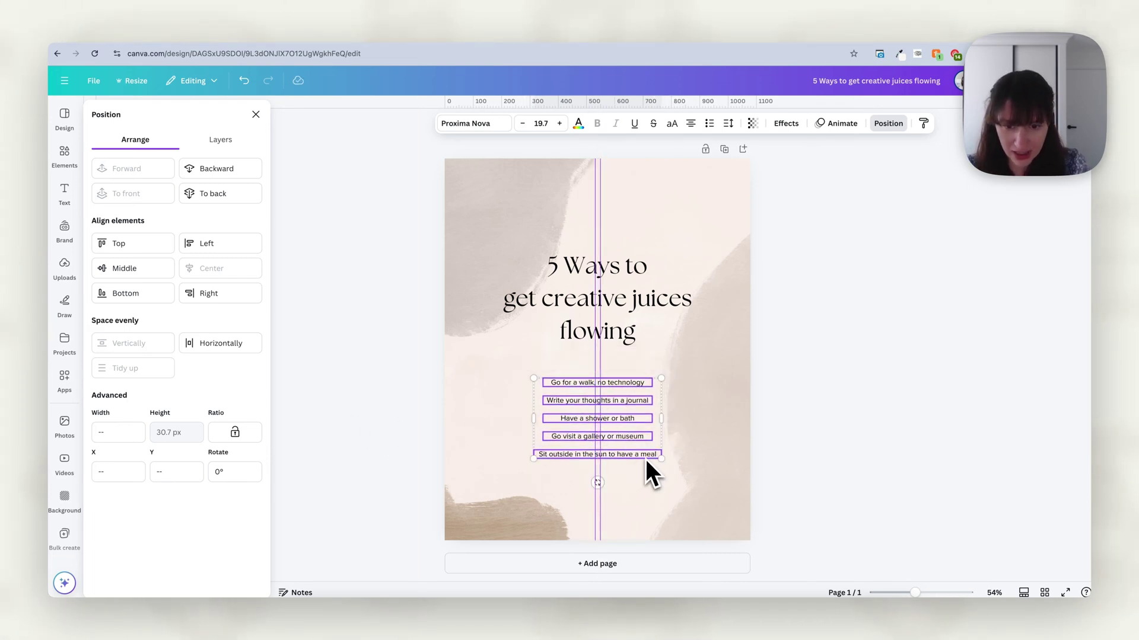
left_click_drag(663, 461, 695, 490)
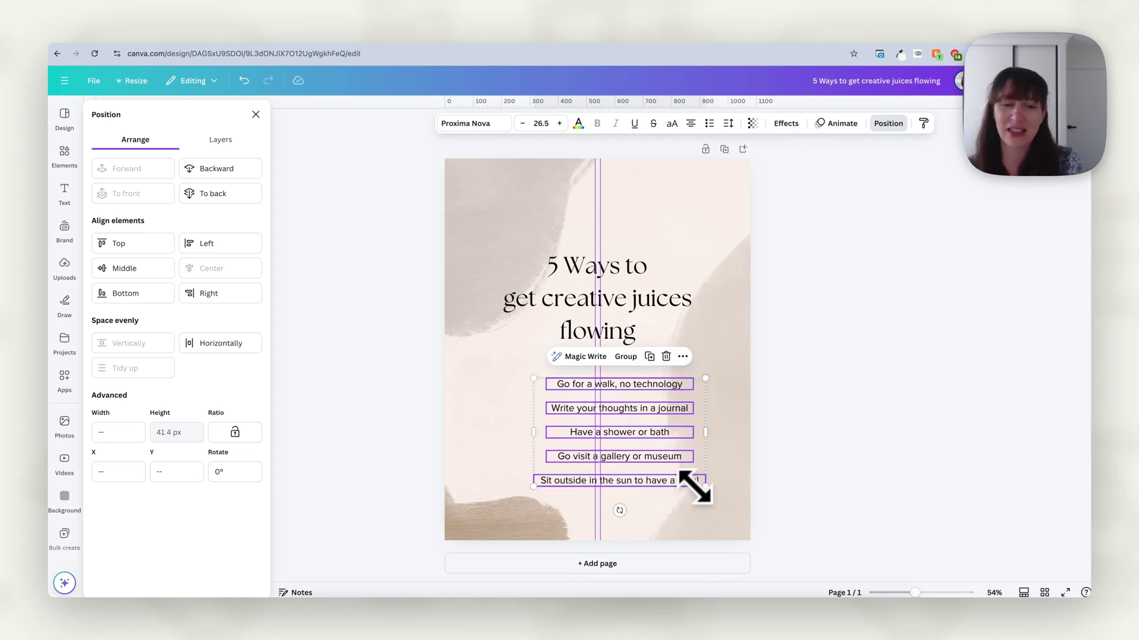
left_click(916, 593)
left_click_drag(917, 593, 893, 593)
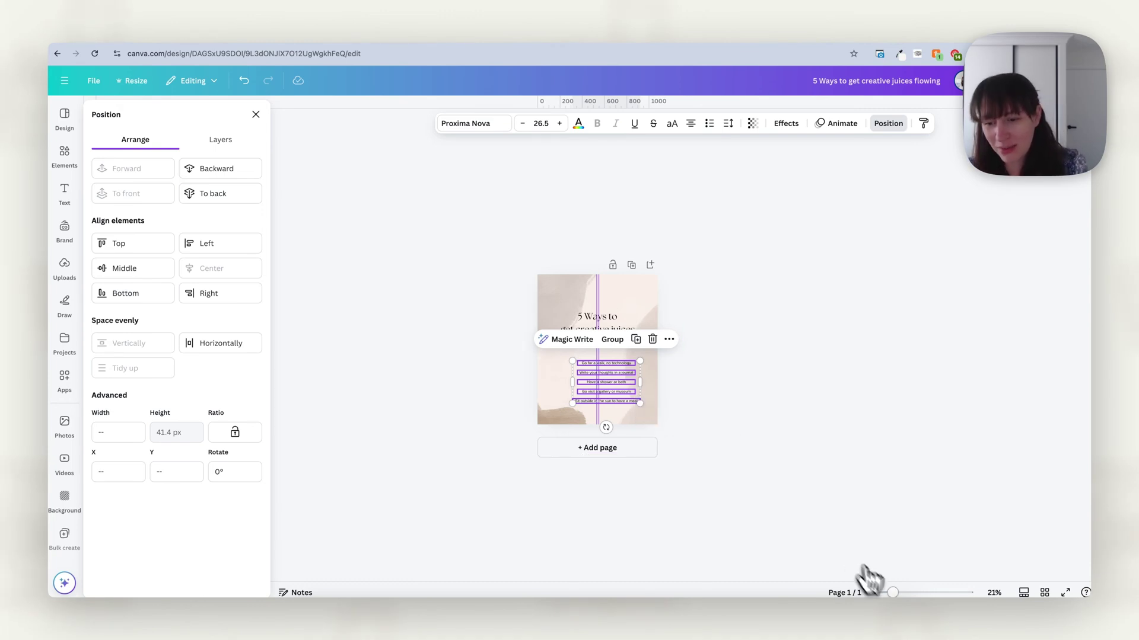
Step: Move the stack of tips closer beneath the heading and check the layout's readability at thumbnail size and enlarged
left_click_drag(892, 593, 910, 592)
mouse_move(646, 378)
left_mouse_down()
mouse_move(610, 368)
mouse_move(628, 366)
left_mouse_up()
left_click(650, 301)
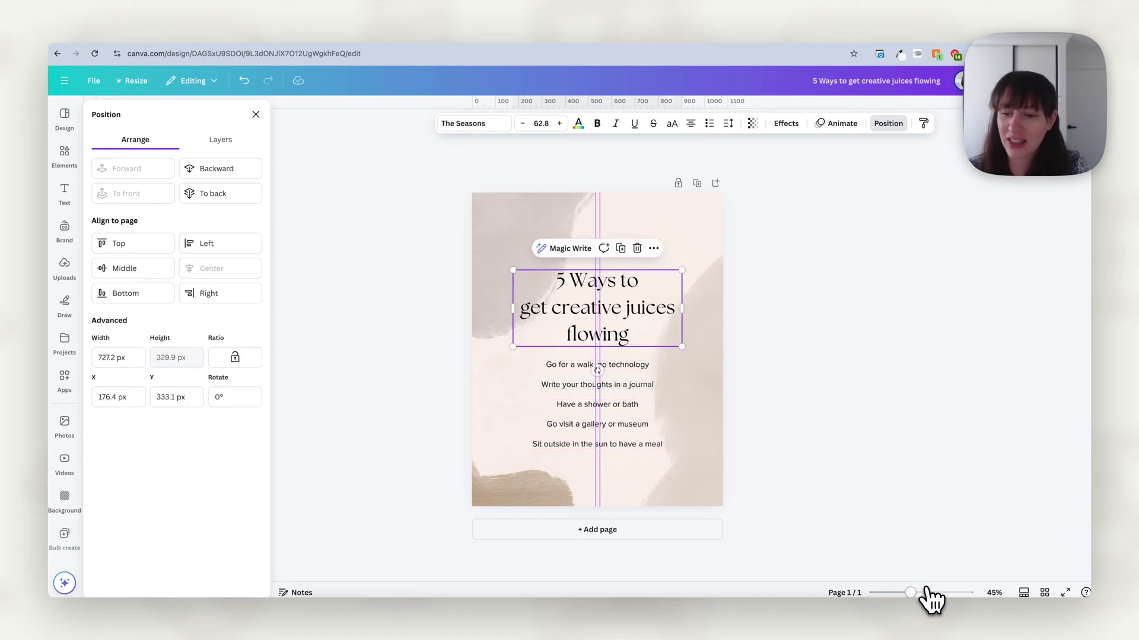
left_click_drag(910, 592, 887, 592)
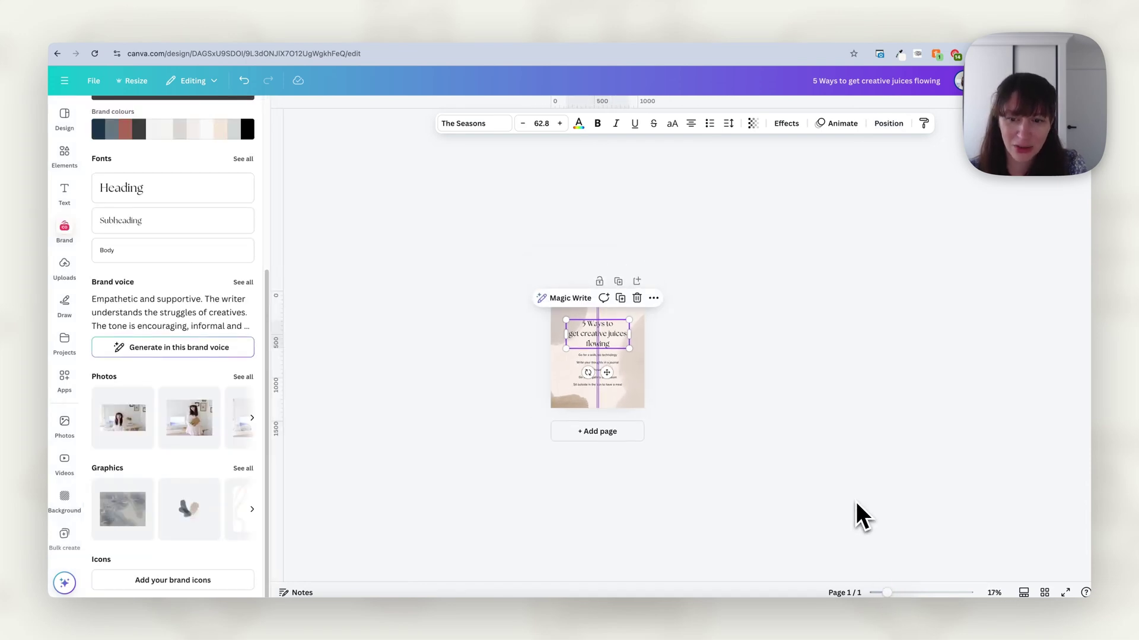
left_click_drag(887, 593, 914, 592)
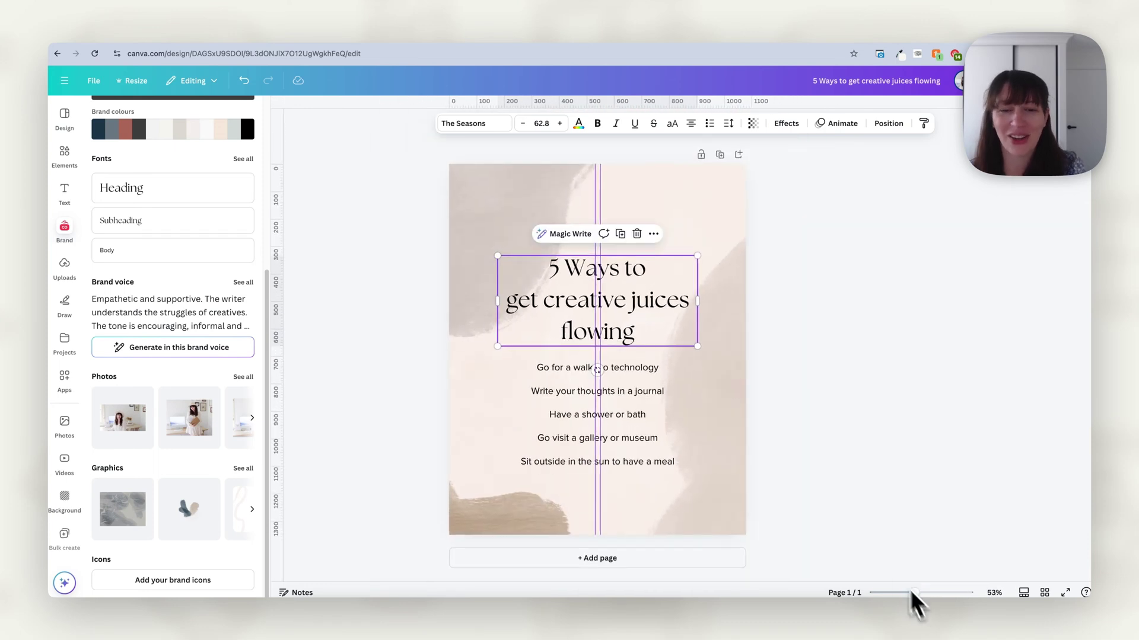
Step: Nudge the heading up slightly and capitalise its words so it reads "5 Ways to get Creative Juices Flowing"
left_click(809, 440)
left_click(625, 287)
mouse_move(625, 287)
left_mouse_down()
mouse_move(630, 274)
mouse_move(633, 290)
left_mouse_up()
double_click(645, 287)
left_click(548, 290)
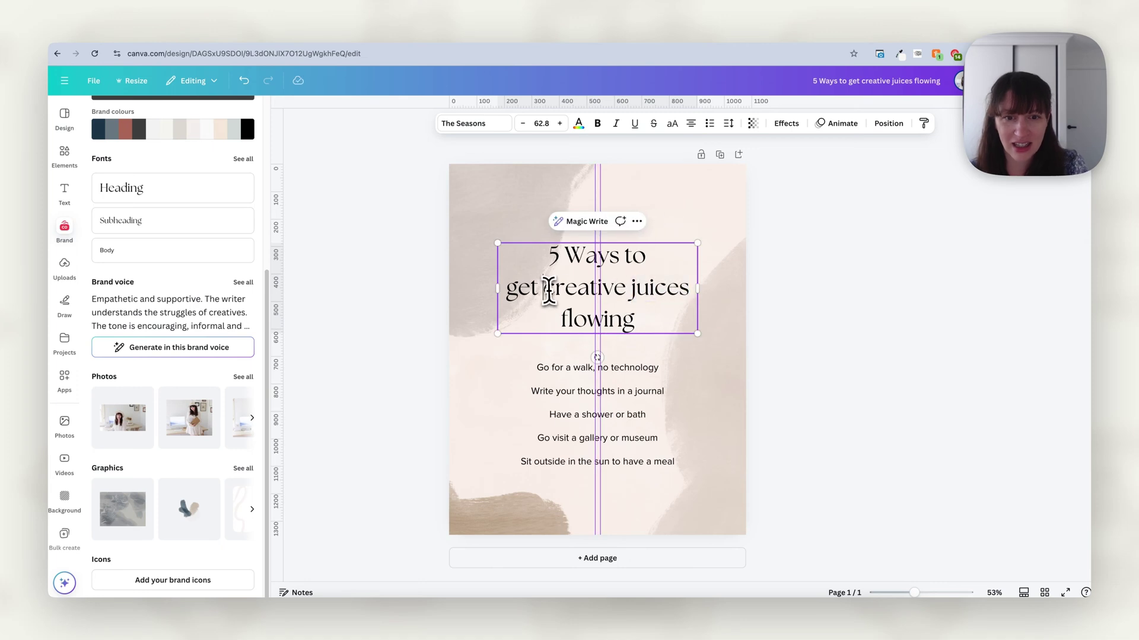
type("C")
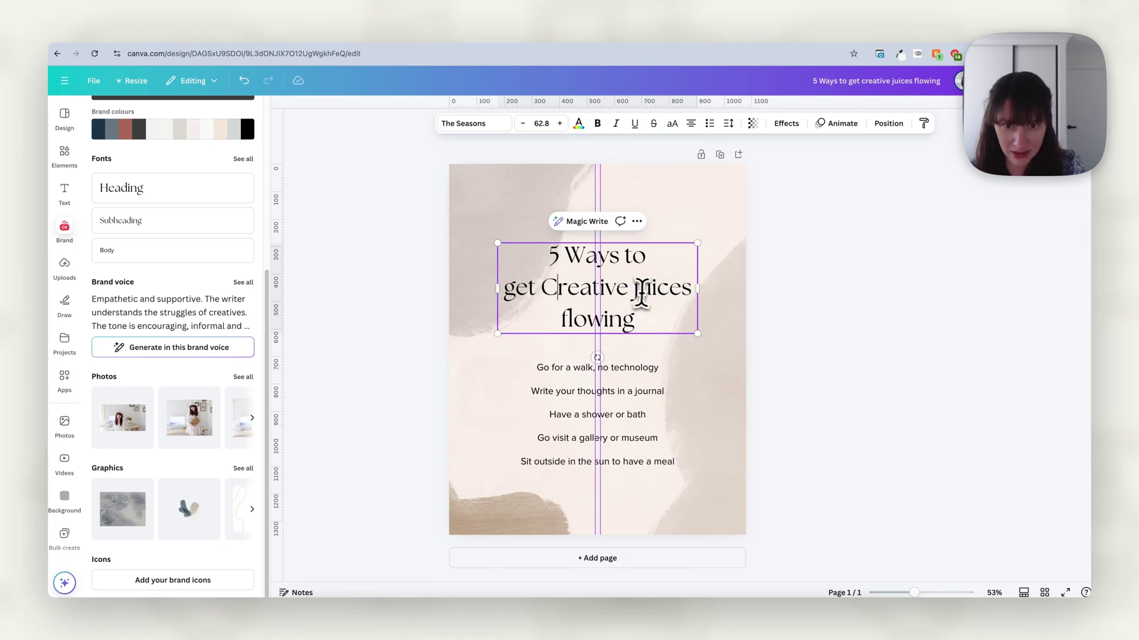
left_click_drag(632, 296, 636, 300)
type("J")
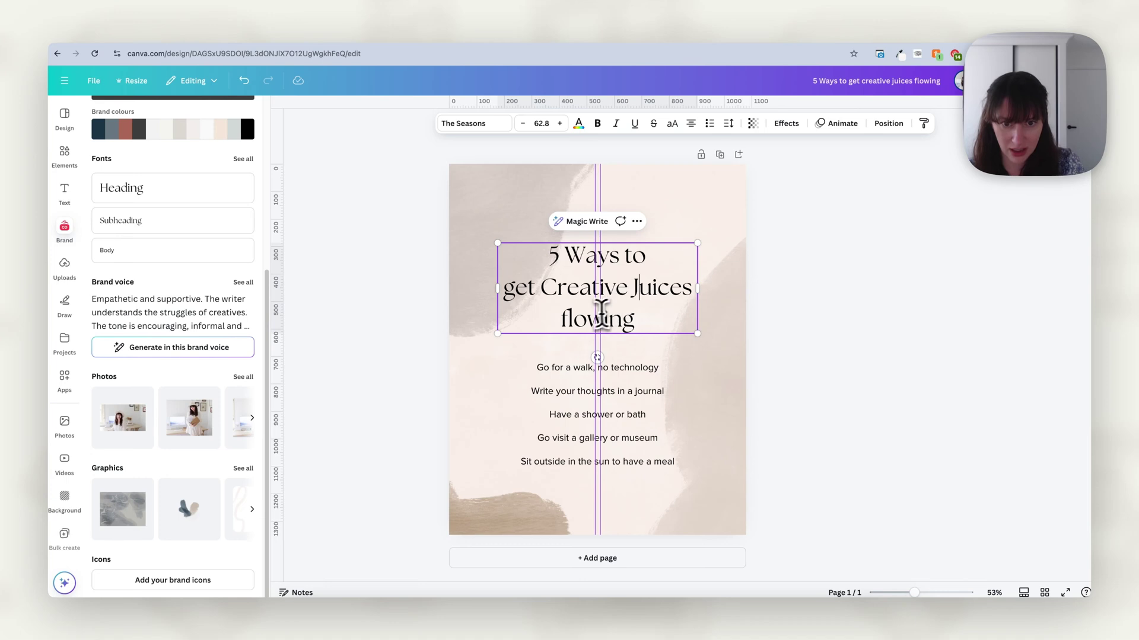
left_click_drag(563, 320, 571, 320)
type("F")
left_click(832, 426)
Step: Recolour the heading and all five tips with the dark charcoal brand colour
left_click_drag(771, 256, 619, 472)
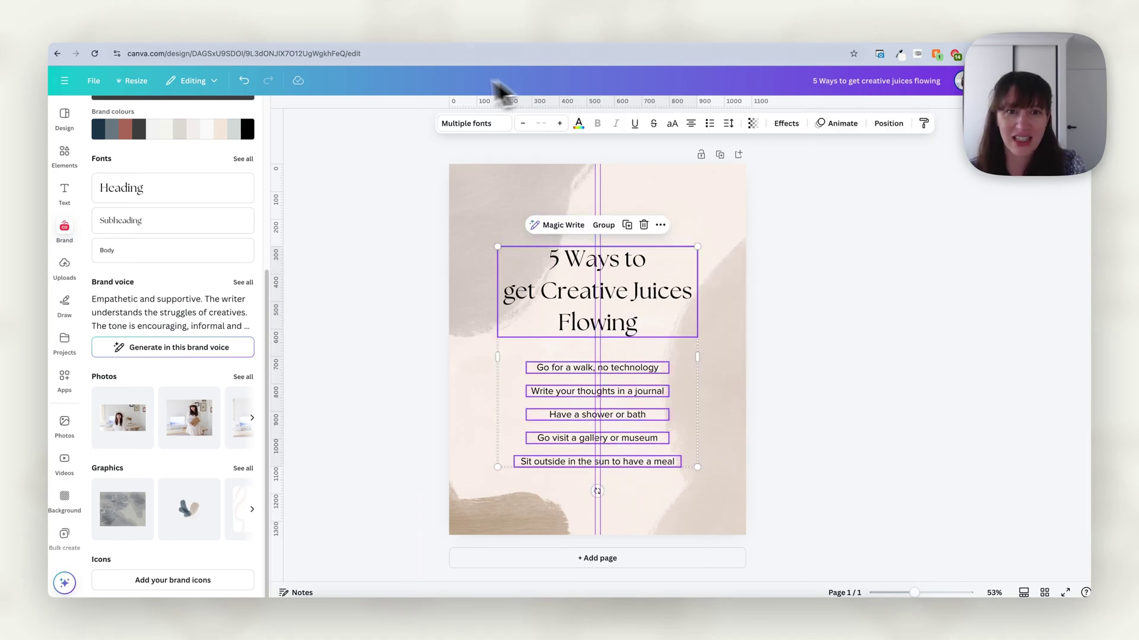
left_click(578, 123)
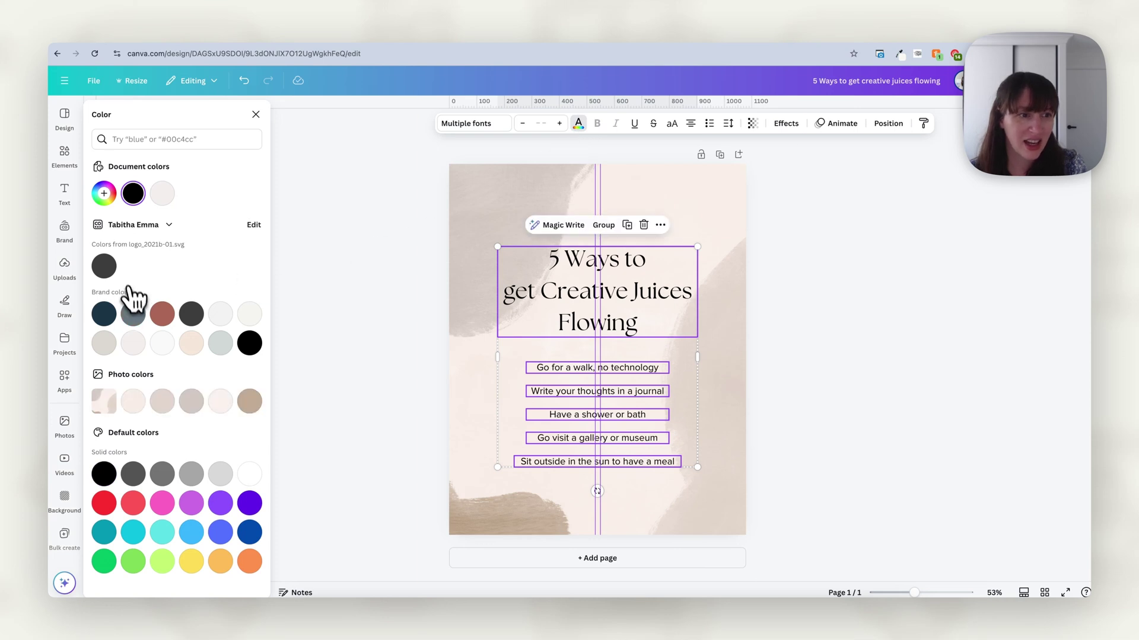
left_click(194, 320)
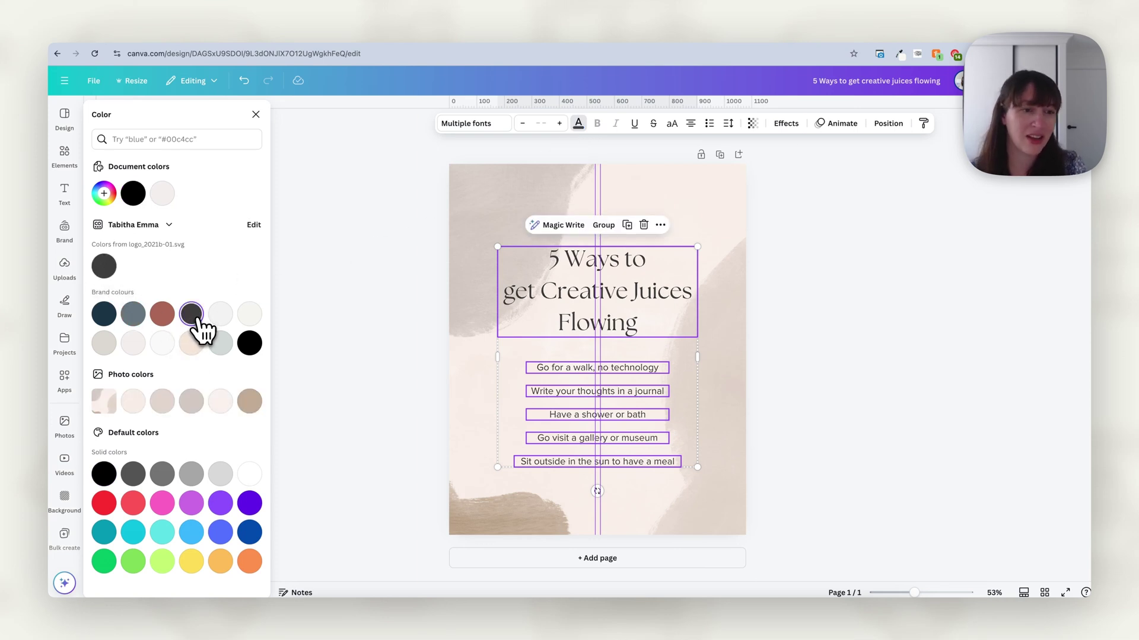
left_click(353, 319)
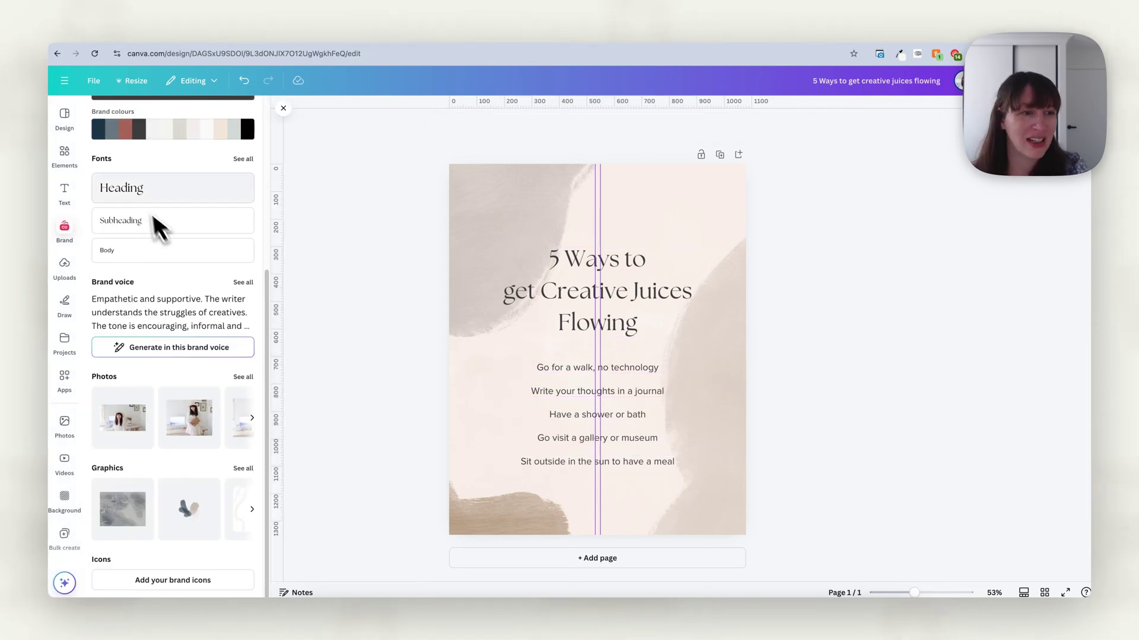
Step: Add the brand logo, shrink it and centre it near the lower edge of the page
scroll(191, 291, "up", 5)
left_click(127, 270)
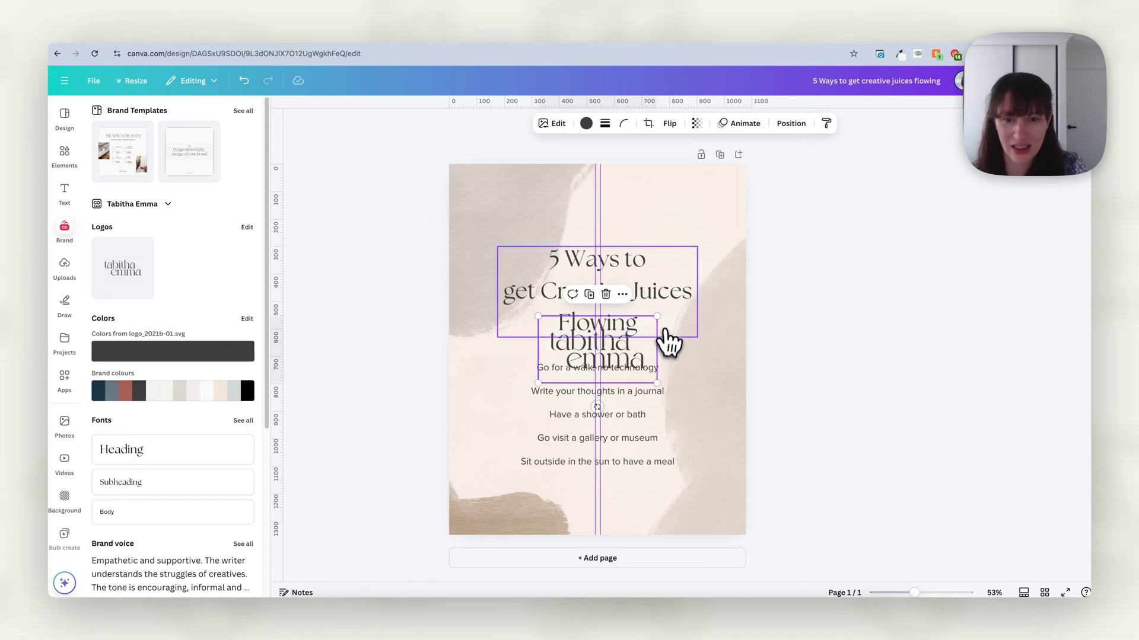
left_click_drag(643, 326, 602, 518)
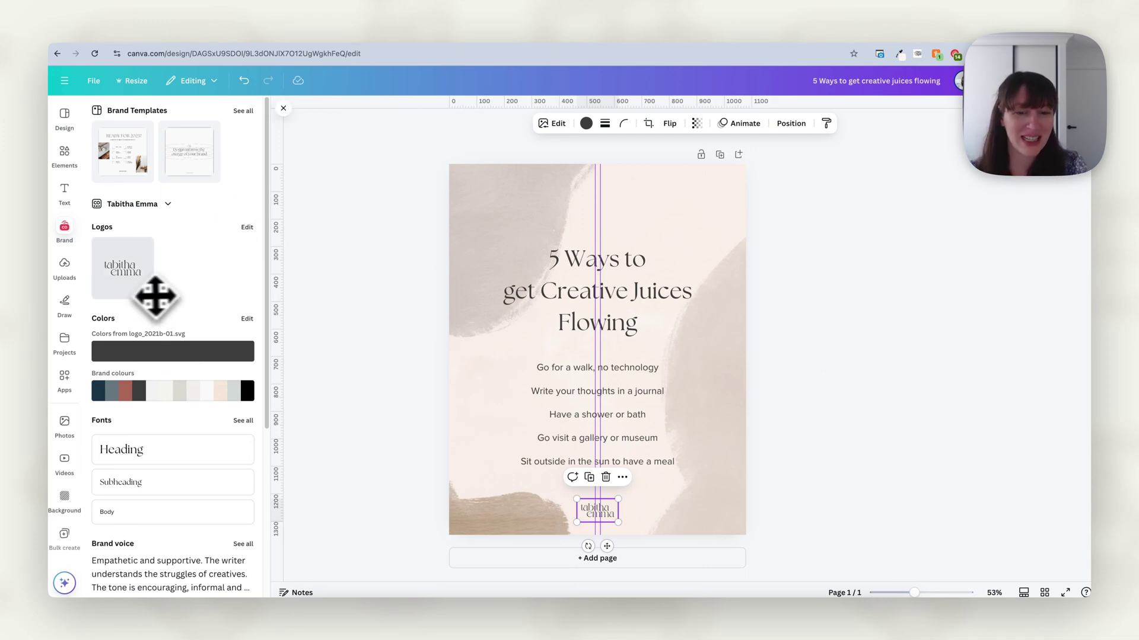
left_click(371, 343)
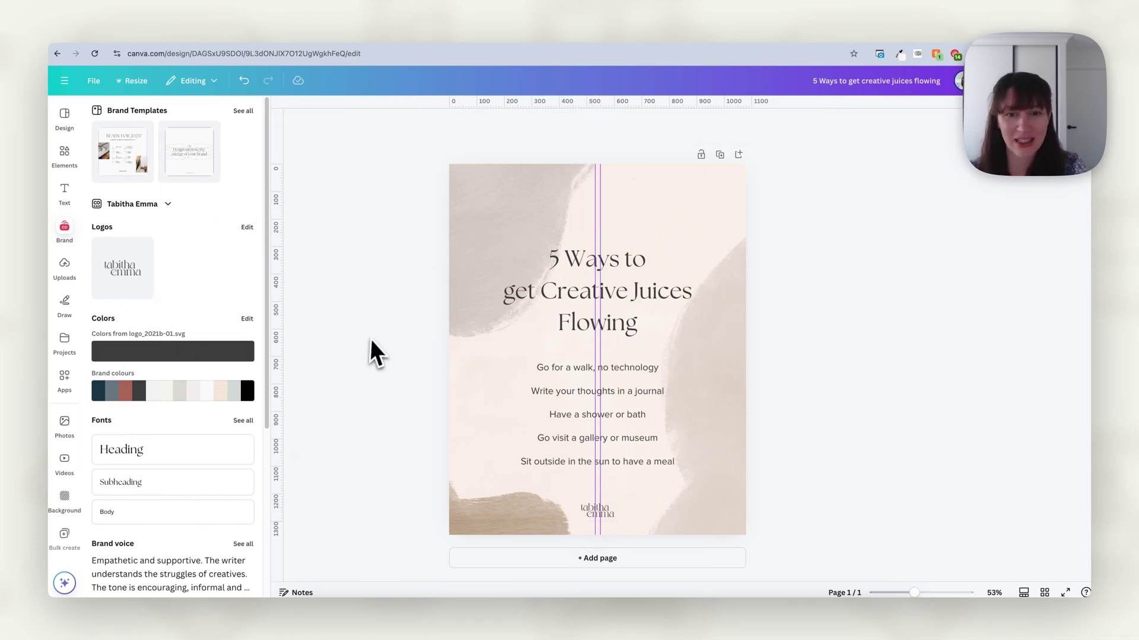
Step: Move the heading and tips up together slightly to leave more space above the logo
left_click_drag(774, 481, 584, 276)
left_click_drag(657, 296, 656, 287)
left_click(801, 456)
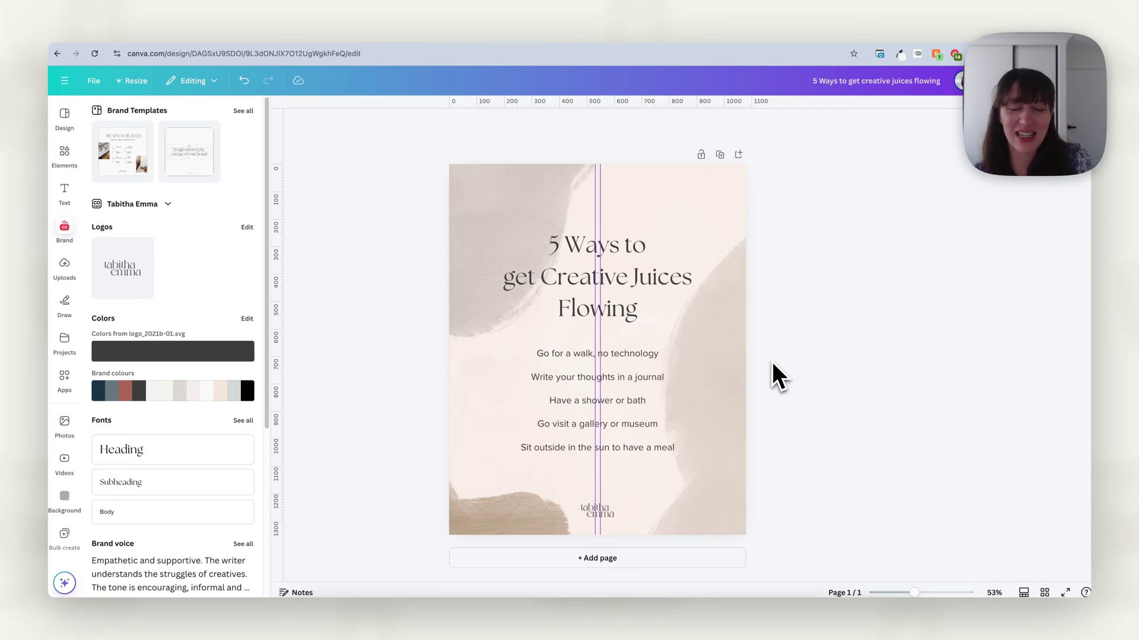
Step: Duplicate the page and delete the brushstroke background from the copy, leaving a plain background
left_click(719, 155)
left_click(682, 291)
left_click(724, 253)
key("Delete")
left_click(695, 262)
left_click(726, 236)
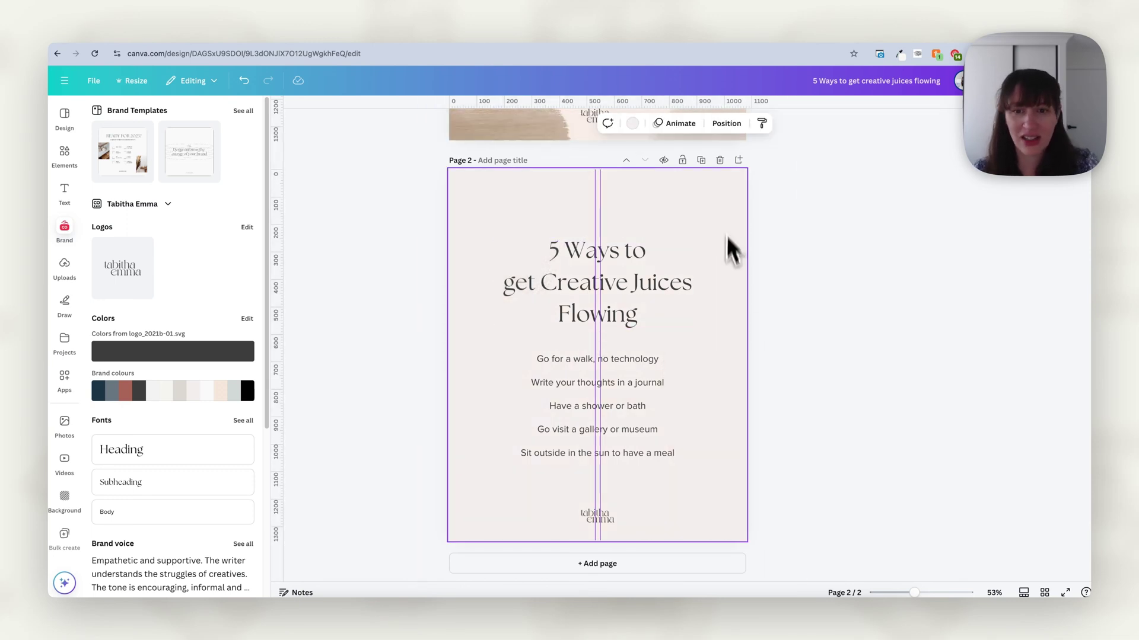
Step: Left-align the heading text on page 2, shrink it to size 54.6 and shift it toward the page's left side
left_click(572, 317)
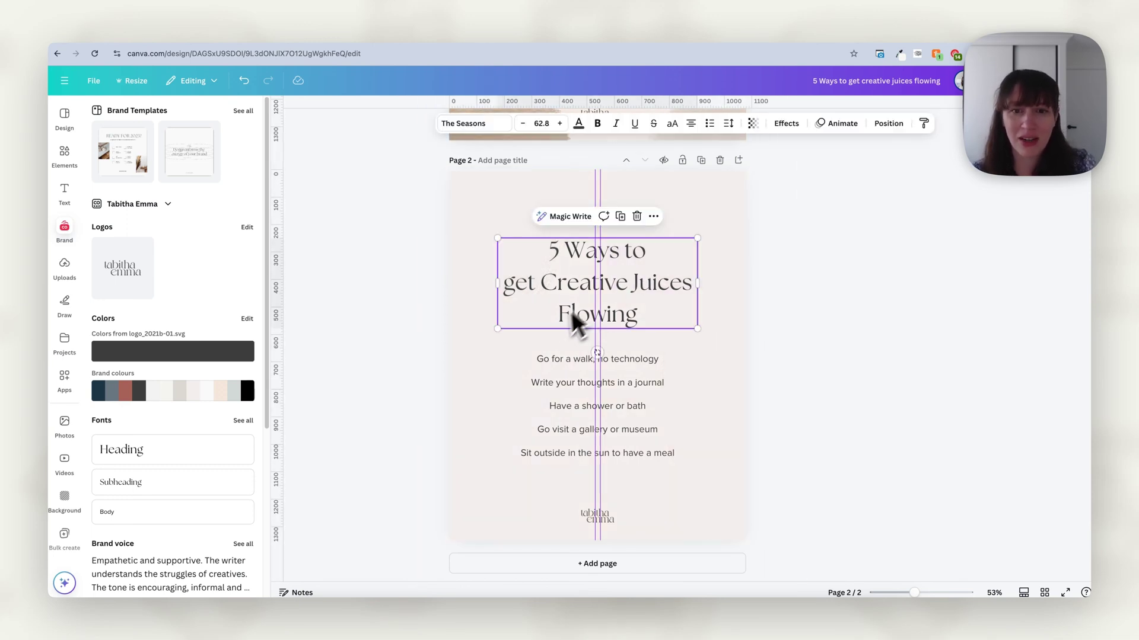
left_click(690, 123)
left_click_drag(664, 264, 701, 272)
Step: Replace the two-column guides with the preset 3-column guides
left_click(94, 81)
mouse_move(189, 217)
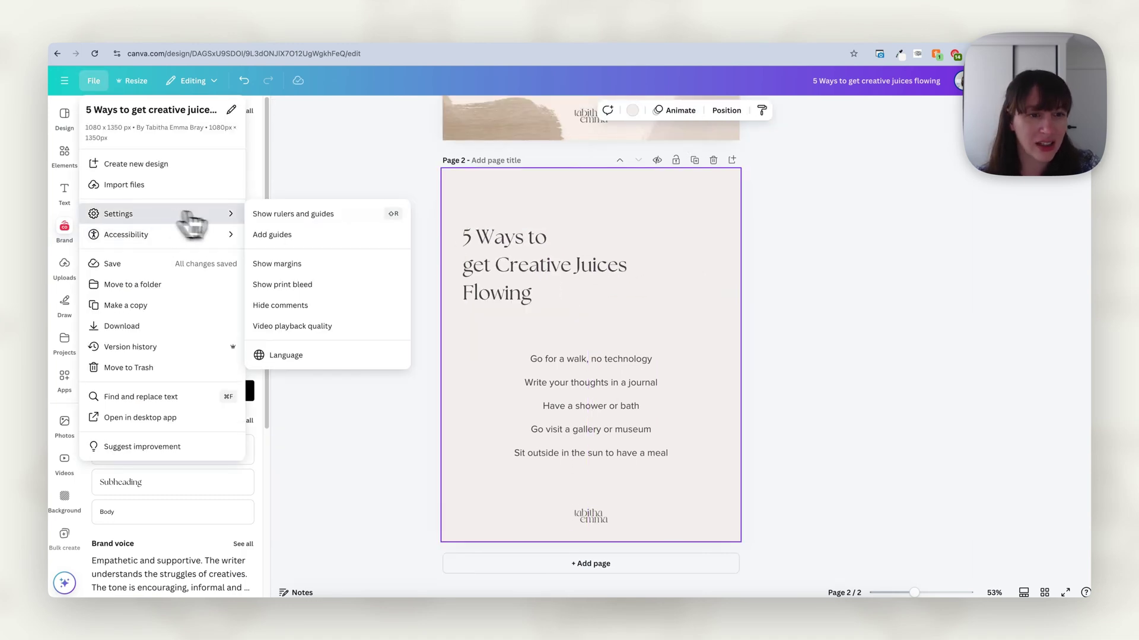
left_click(295, 238)
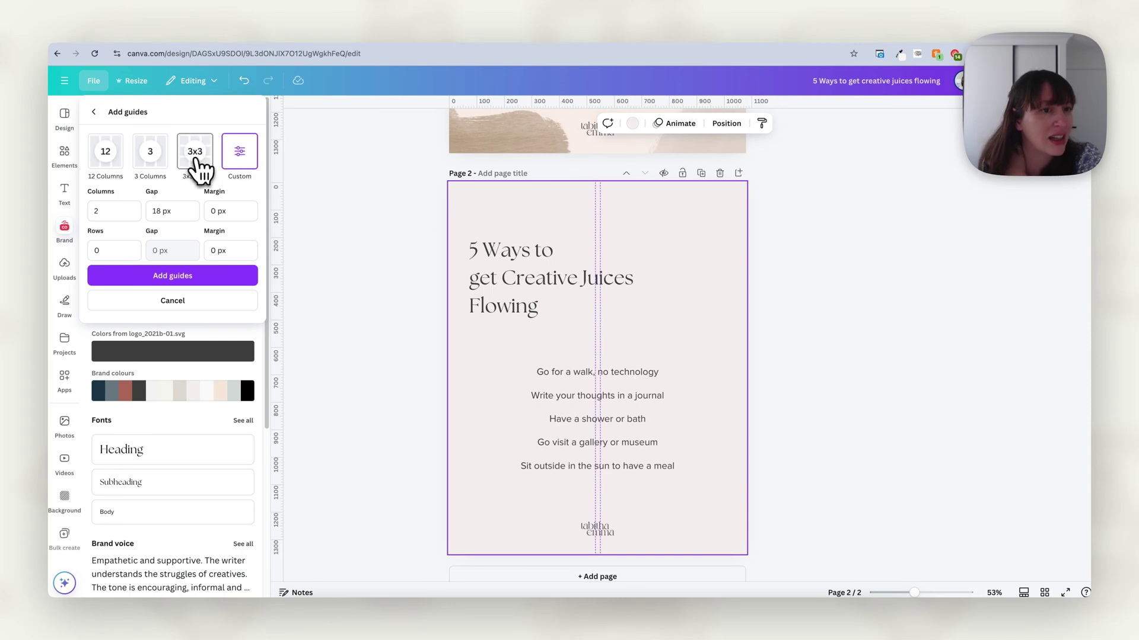
left_click(150, 173)
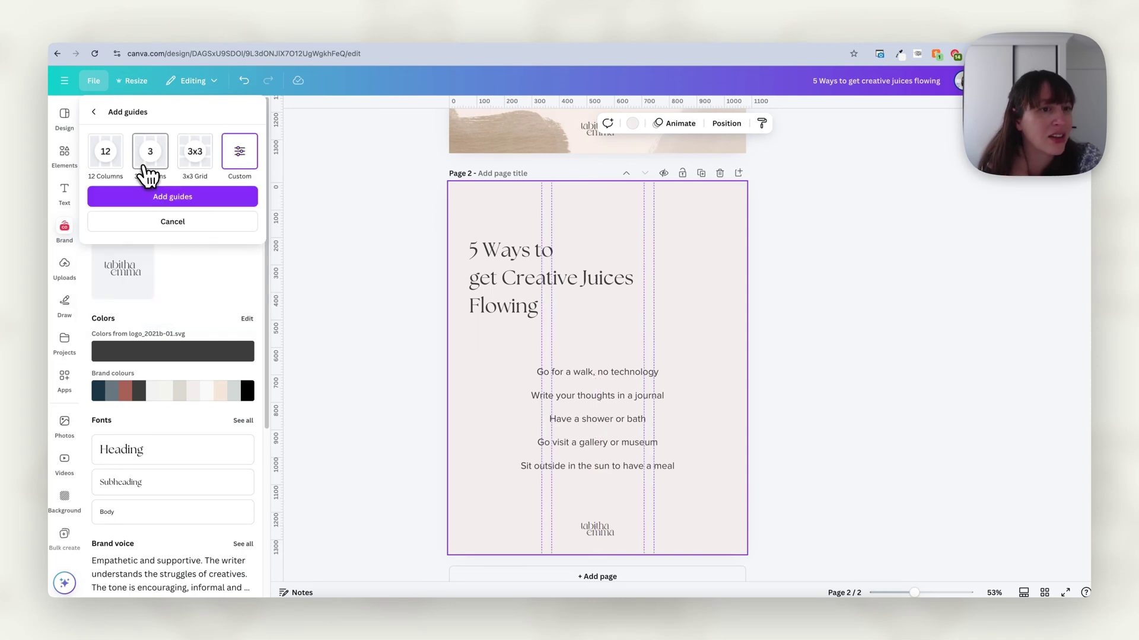
left_click(185, 225)
Step: Fit the page 2 heading's text box so it ends at the middle column's right guide, and raise it slightly
left_click(522, 305)
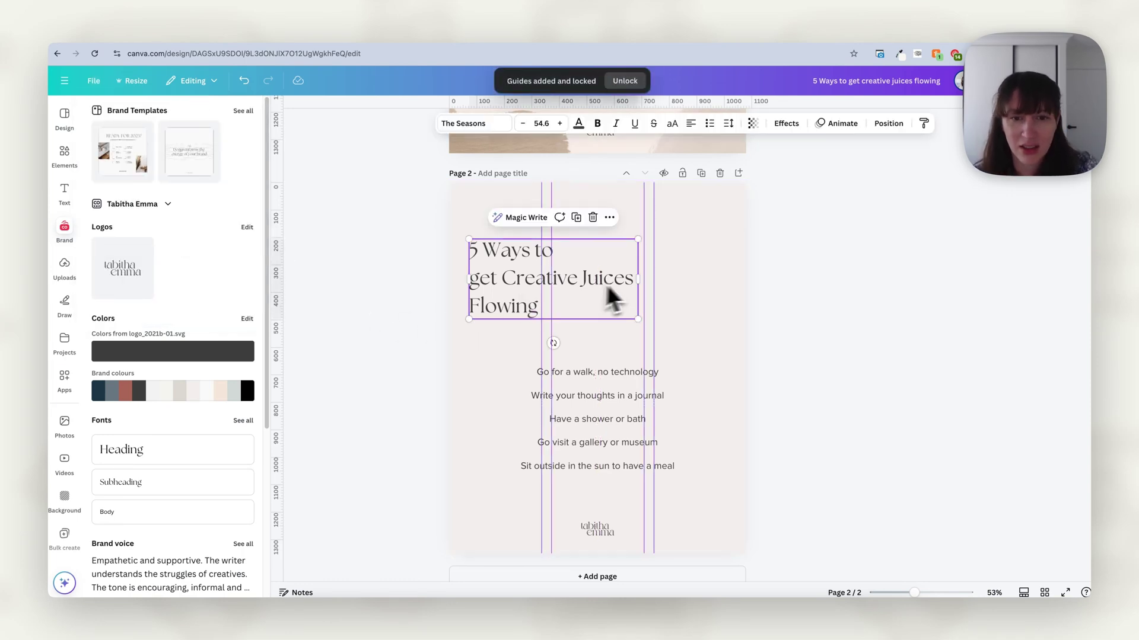
left_click_drag(640, 279, 644, 279)
mouse_move(490, 266)
left_mouse_down()
mouse_move(502, 264)
mouse_move(493, 270)
left_mouse_up()
left_click_drag(653, 280, 644, 281)
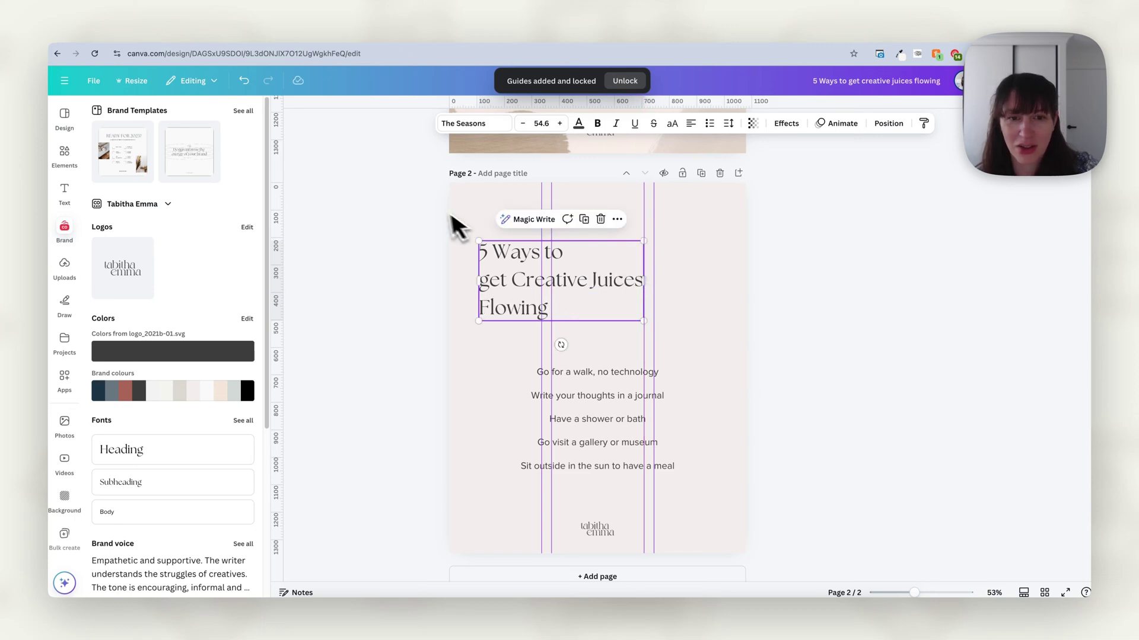
left_click_drag(575, 291, 577, 277)
left_click(774, 407)
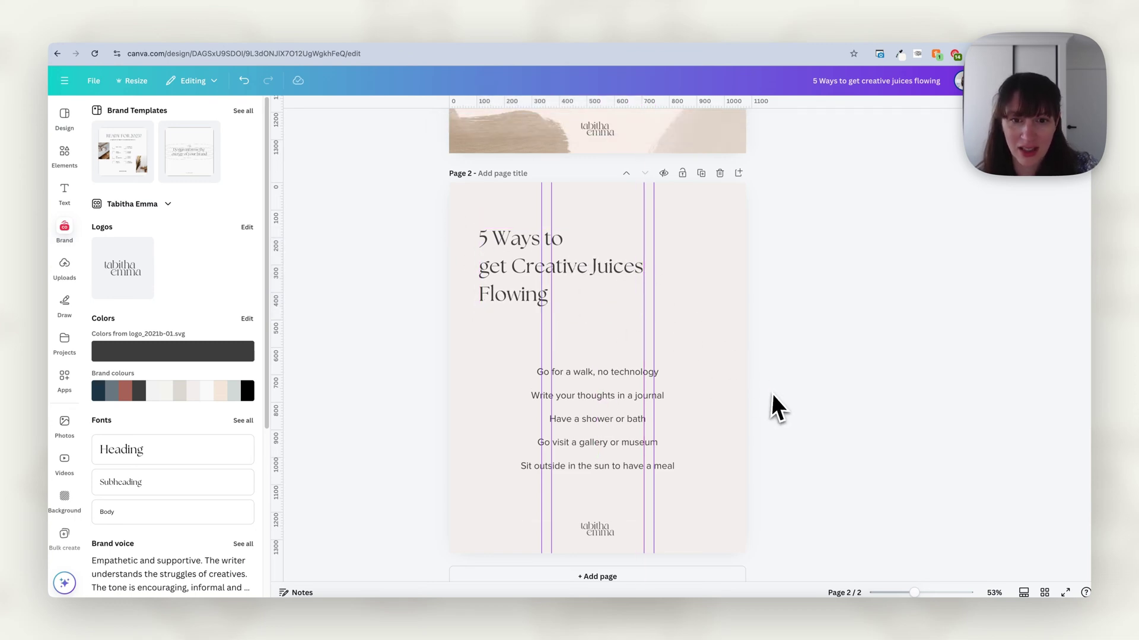
Step: Move the five tips on page 2 up and to the right, left-align their text and align their left edges
left_click(622, 441)
left_click_drag(611, 365, 635, 480)
left_click_drag(576, 460, 611, 432)
left_click(695, 125)
left_click(827, 125)
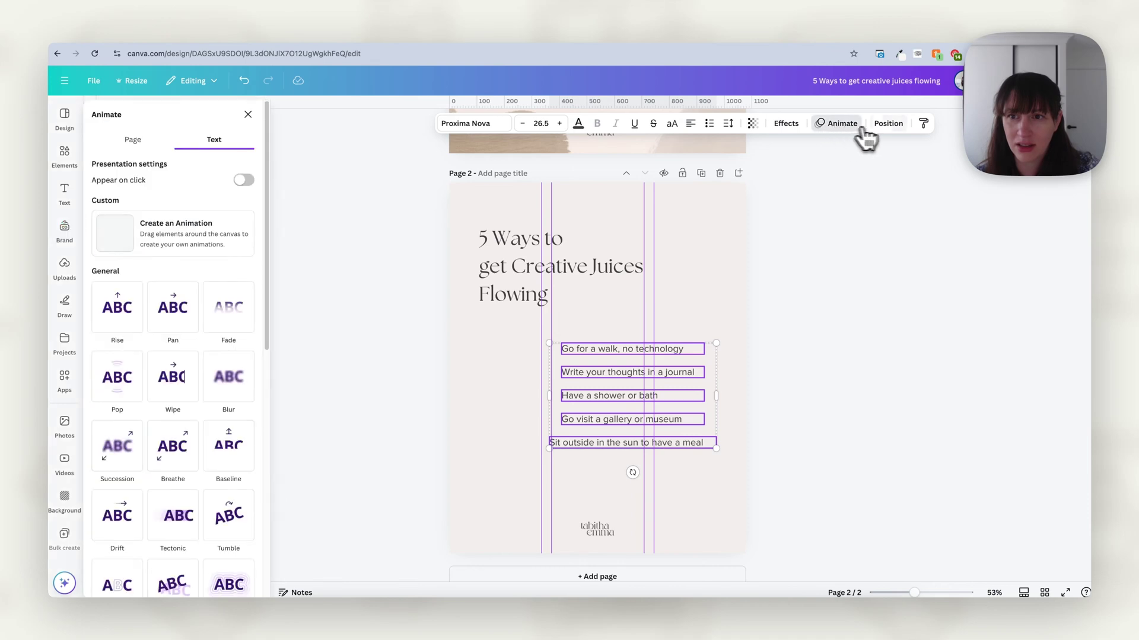
left_click(888, 124)
left_click(222, 244)
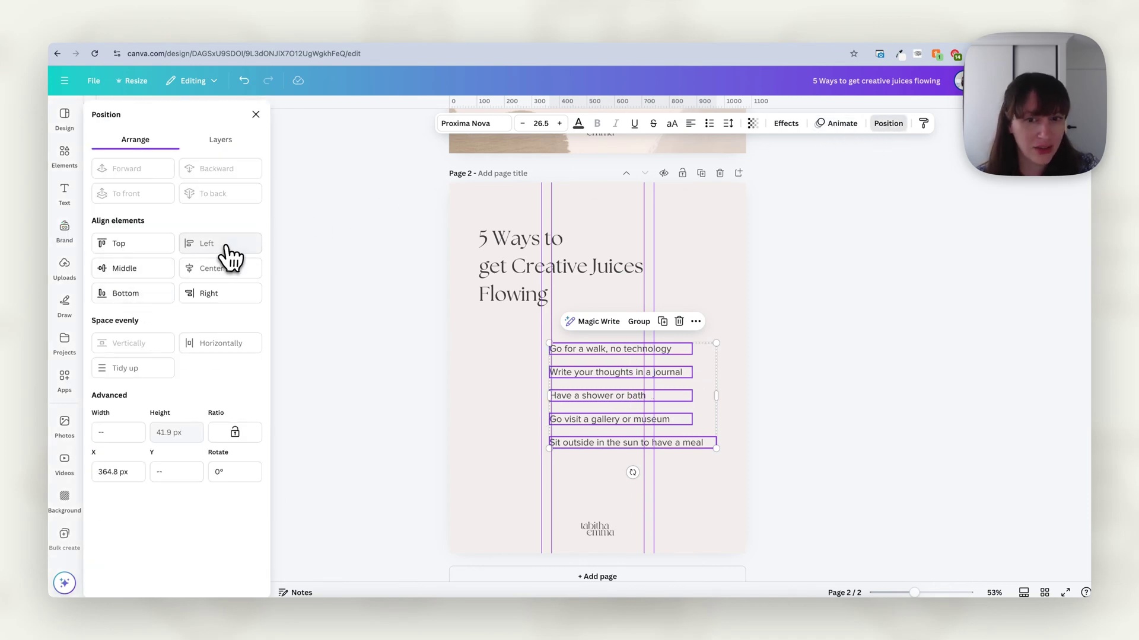
Step: Snap the stack of tips to the middle column's left guide at X 372 px, a little lower beneath the heading
left_click_drag(594, 399, 605, 371)
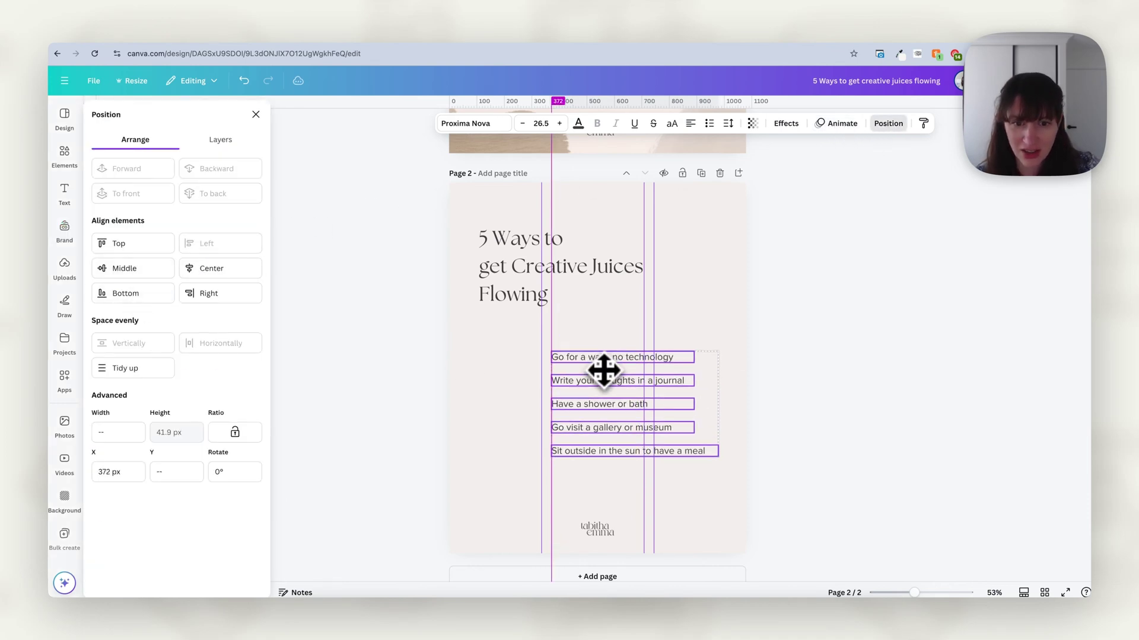
left_click_drag(561, 424, 585, 394)
left_click_drag(719, 407, 725, 407)
left_click(795, 450)
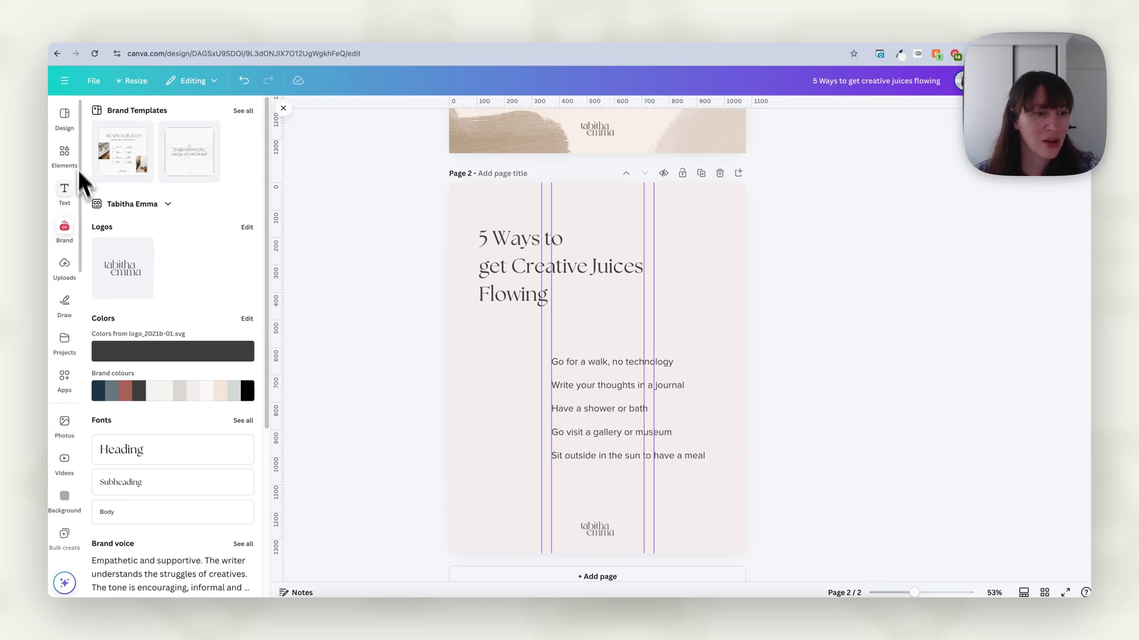
Step: Place the brand photo of the marker and pencil in the first guide column beside the tips, extending its height upward
scroll(149, 463, "down", 5)
left_click(247, 385)
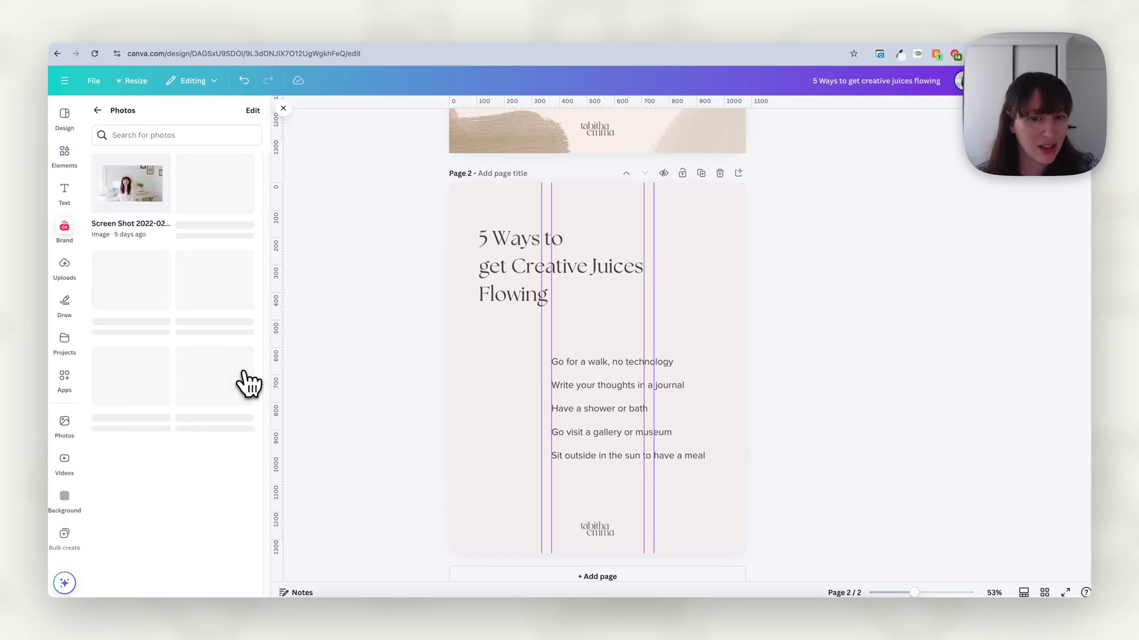
scroll(249, 384, "down", 3)
left_click_drag(178, 349, 471, 395)
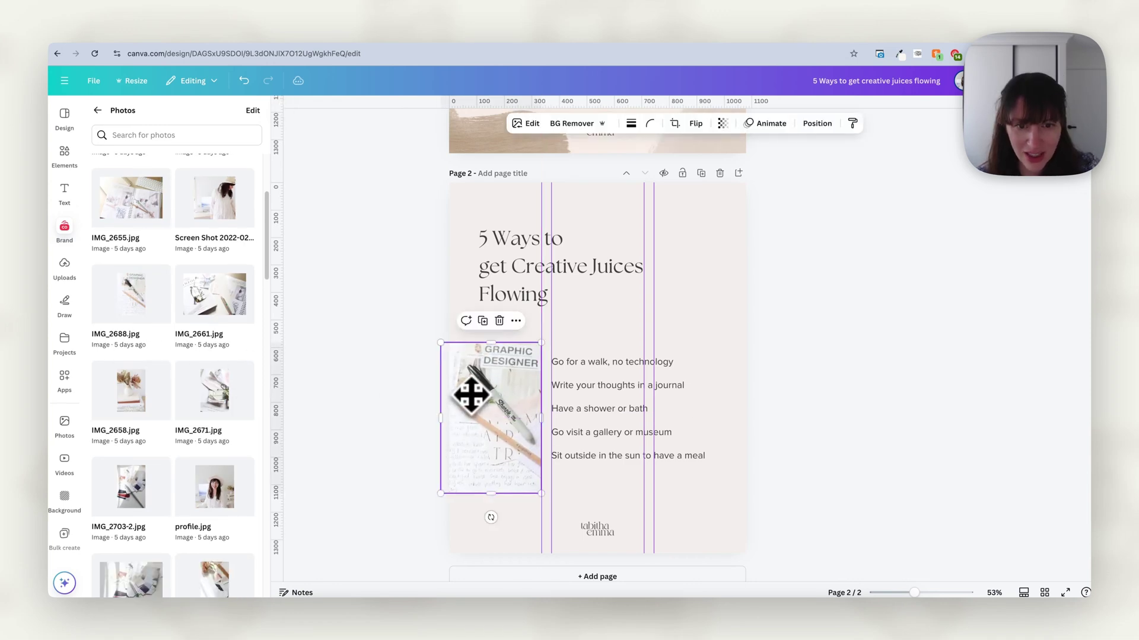
left_click_drag(491, 343, 491, 319)
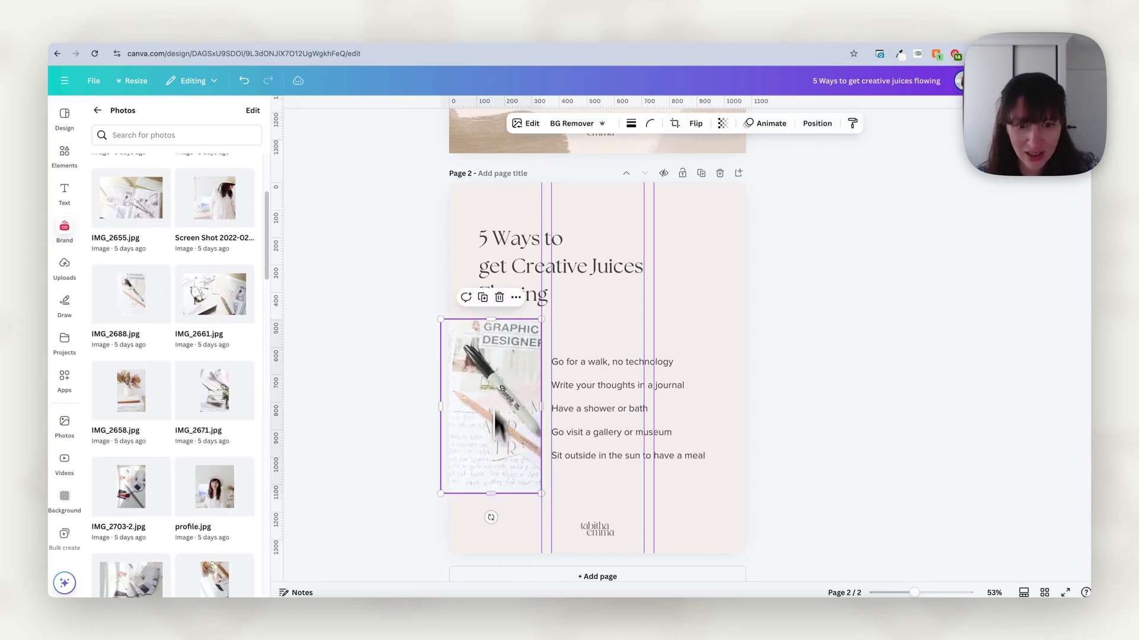
left_click(767, 524)
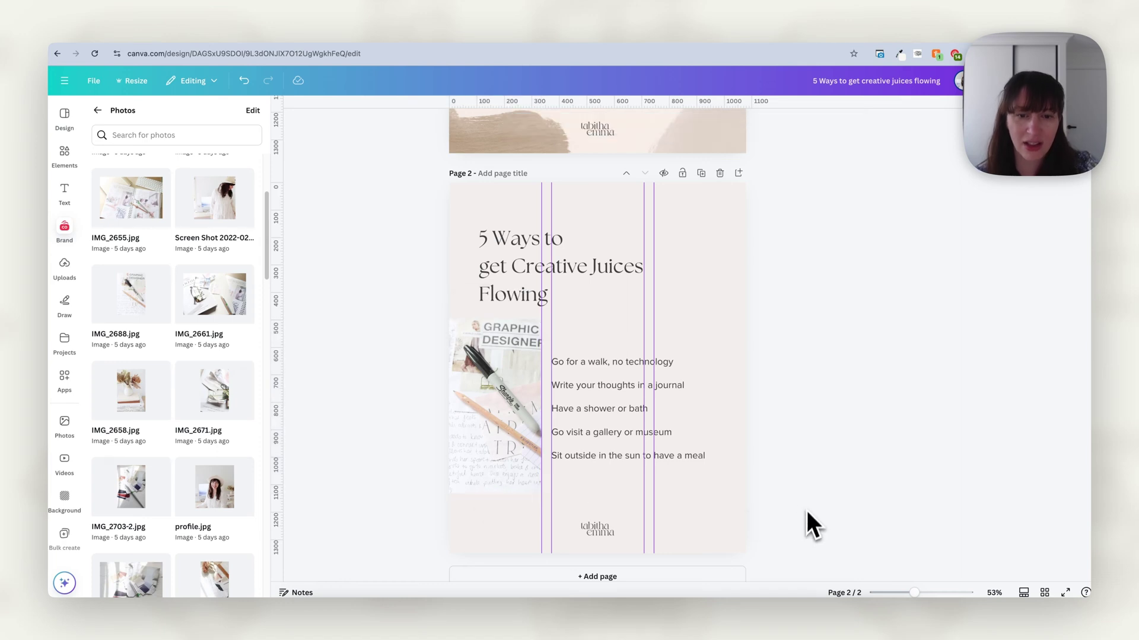
Step: Reflow the page 2 heading onto two lines by removing its line break and widening its box, and lower it slightly
left_click(483, 261)
key("BackSpace")
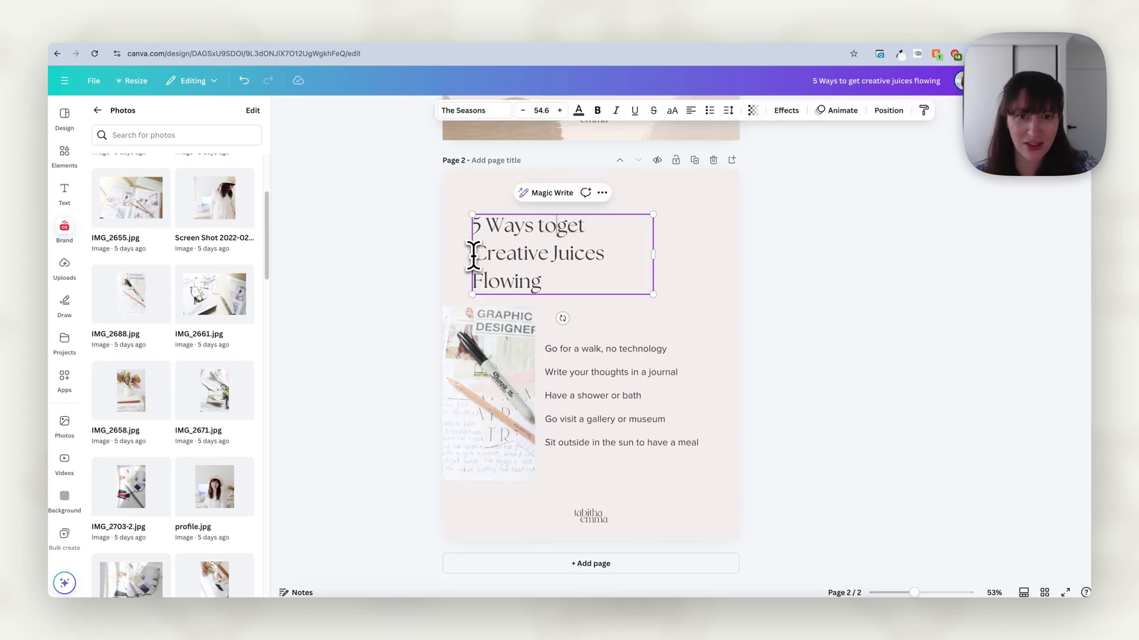
left_click_drag(653, 253, 689, 253)
left_click(766, 382)
left_click(597, 258)
left_click_drag(596, 258, 543, 267)
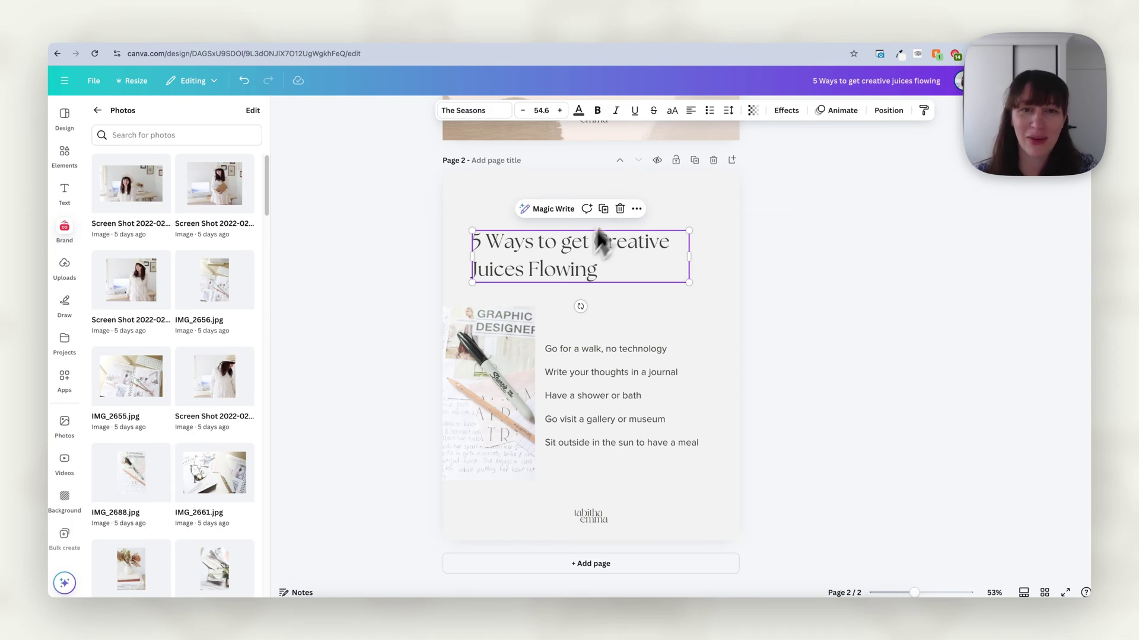
Step: Recolour the page 2 heading with the slate blue-grey brand colour and compare the page with page 1
left_click(580, 111)
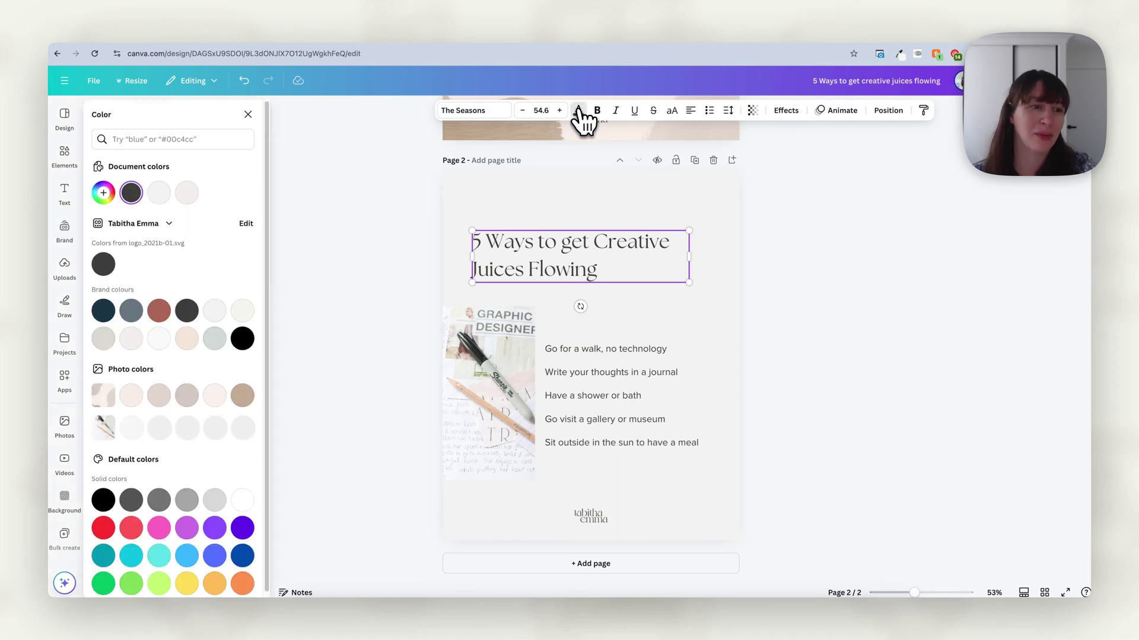
left_click(140, 314)
left_click(332, 219)
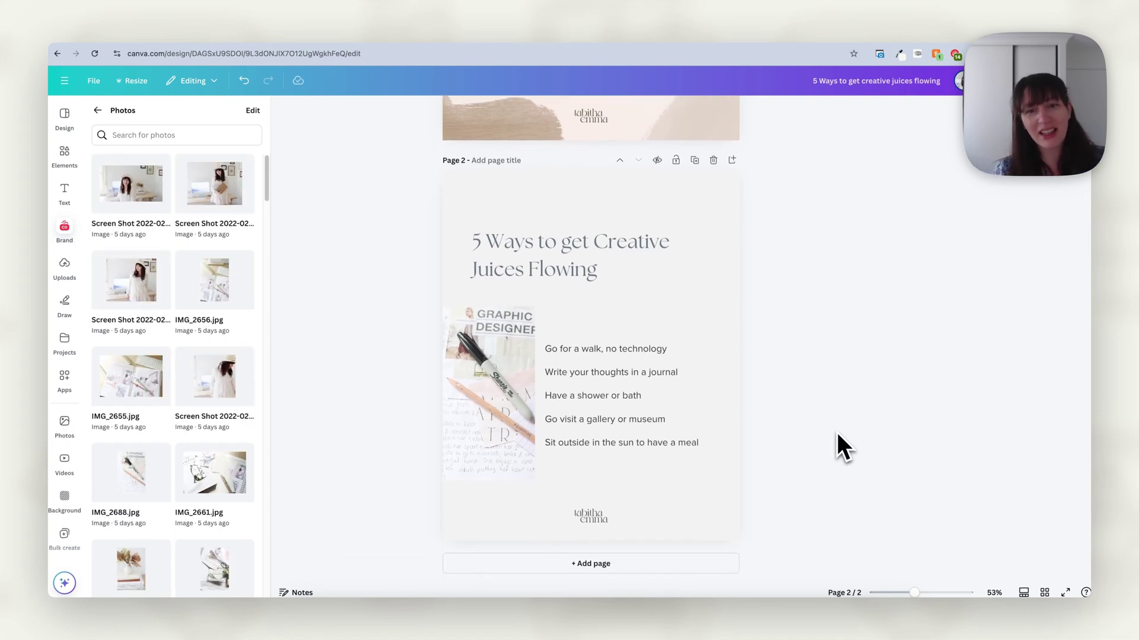
scroll(837, 432, "up", 5)
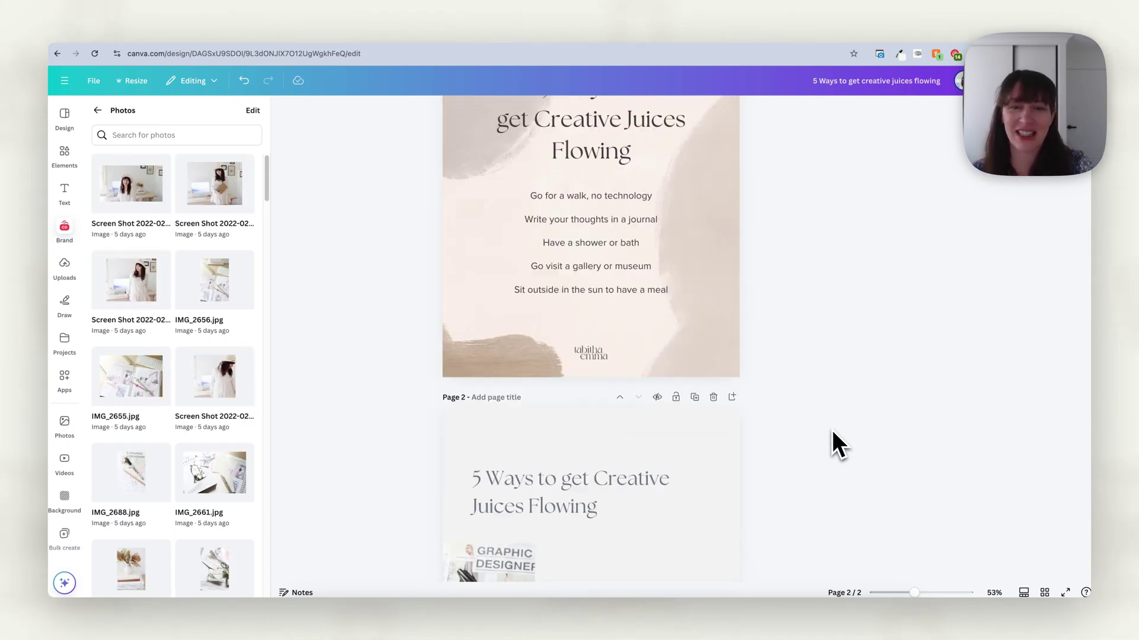
Step: Compare the photo layout on page 2 with the painted-background layout on page 1
scroll(819, 442, "down", 5)
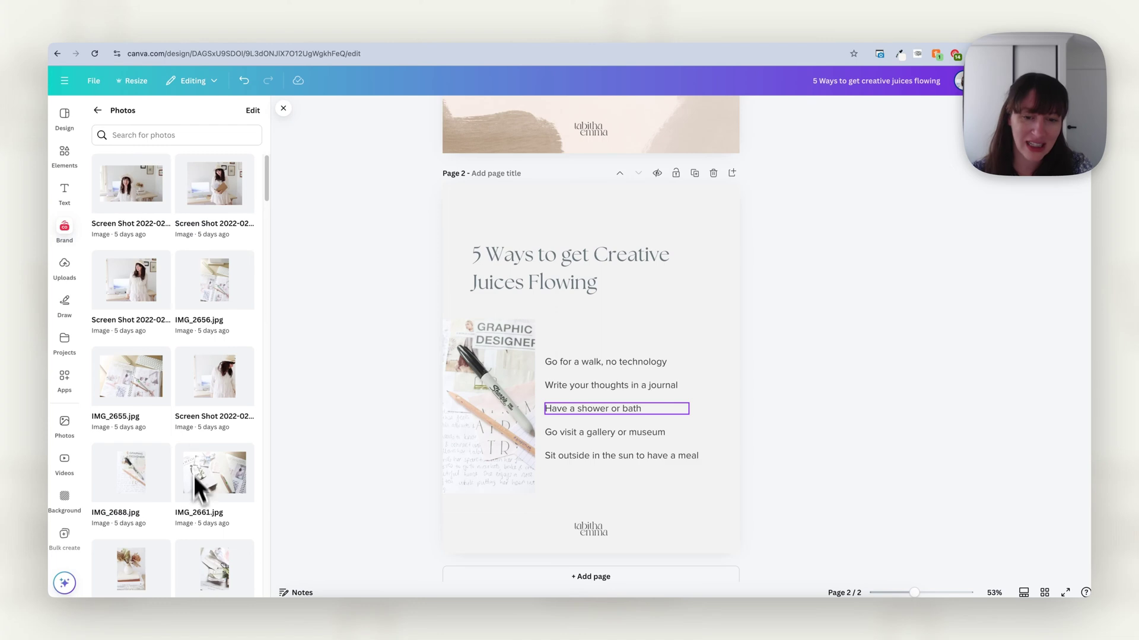
scroll(806, 460, "up", 6)
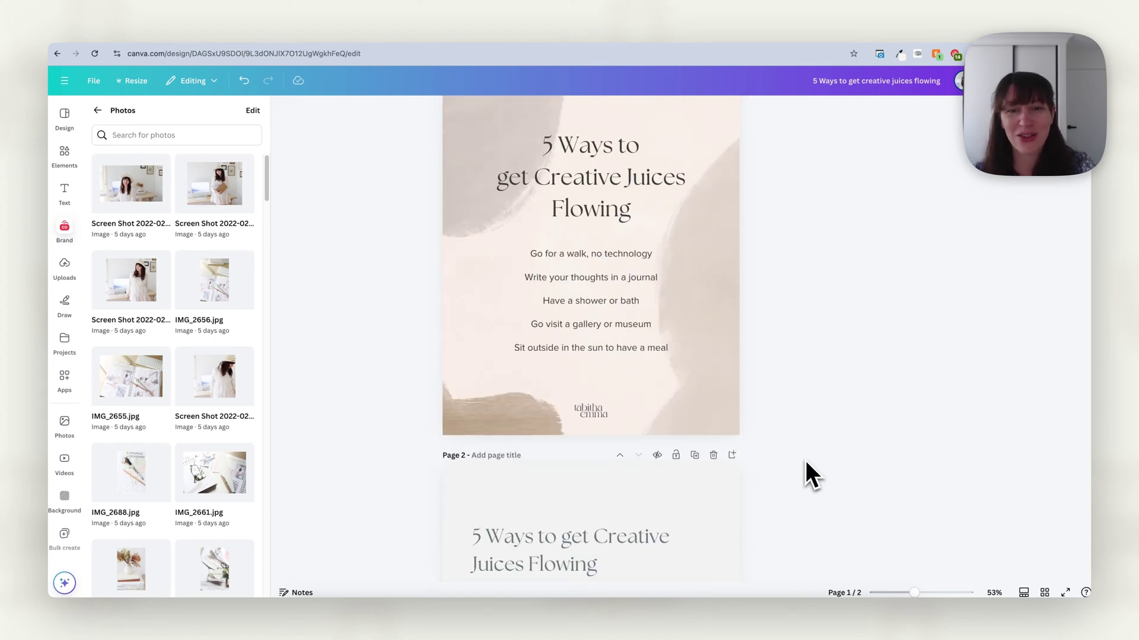
scroll(805, 462, "down", 6)
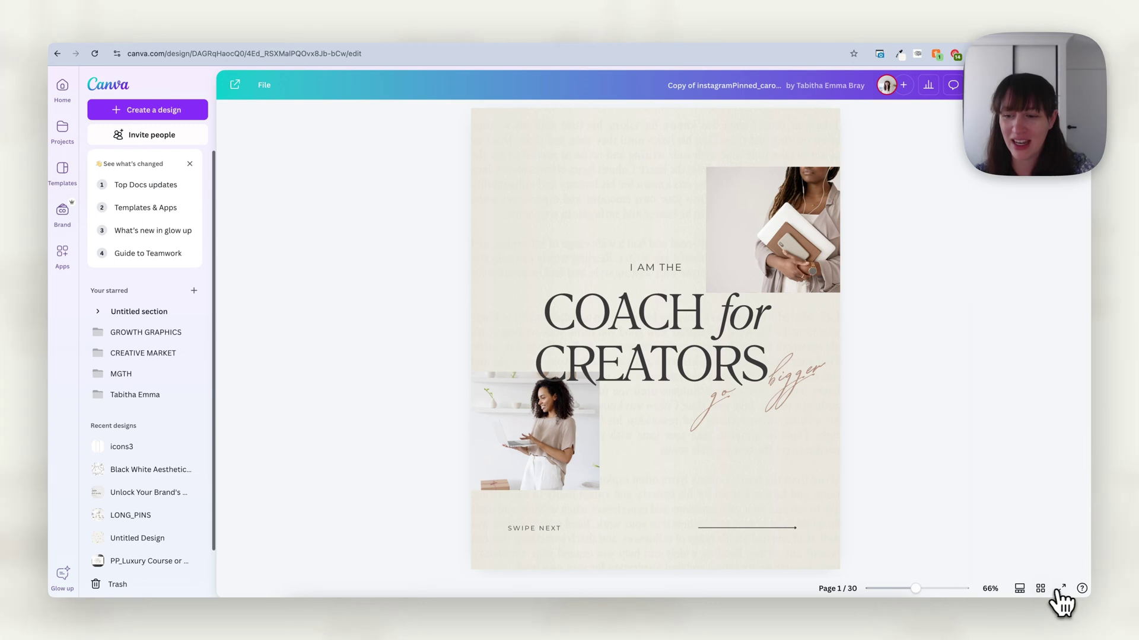
Step: Look over all pages of the Instagram pinned carousel template in a grid overview, return to the cover and select its heading
left_click(1041, 589)
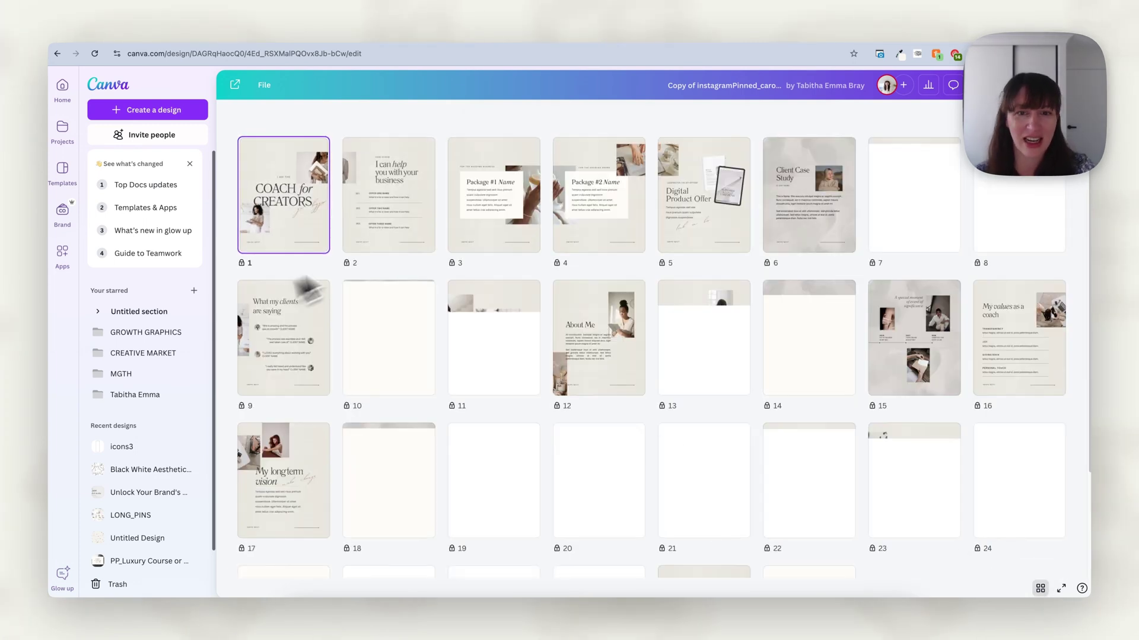
left_click(1040, 589)
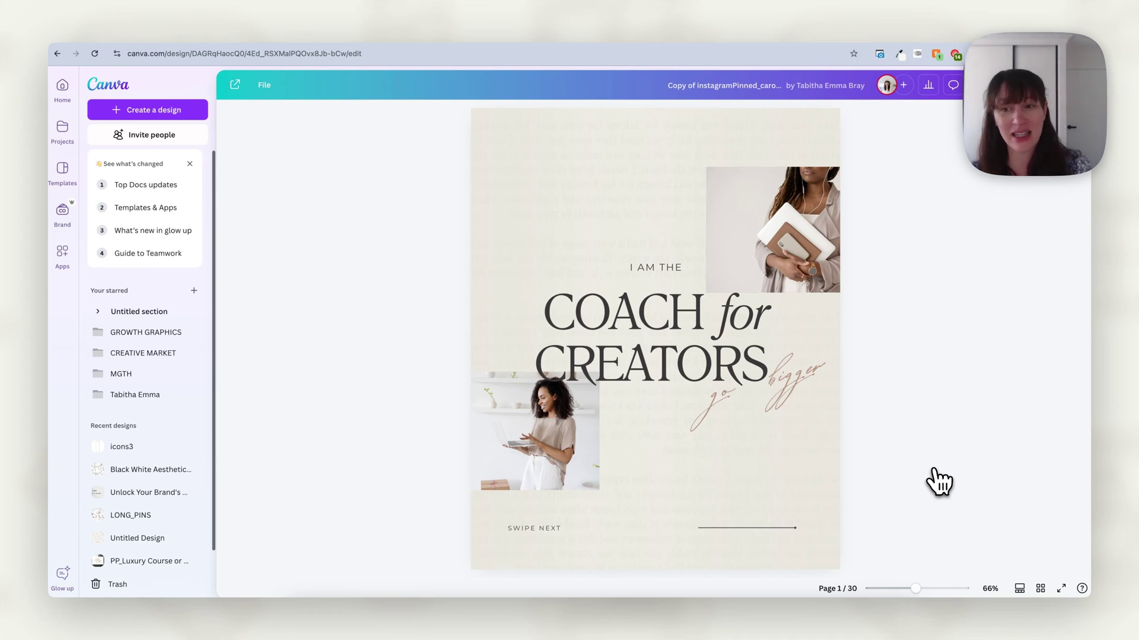
left_click(570, 186)
left_click(532, 365)
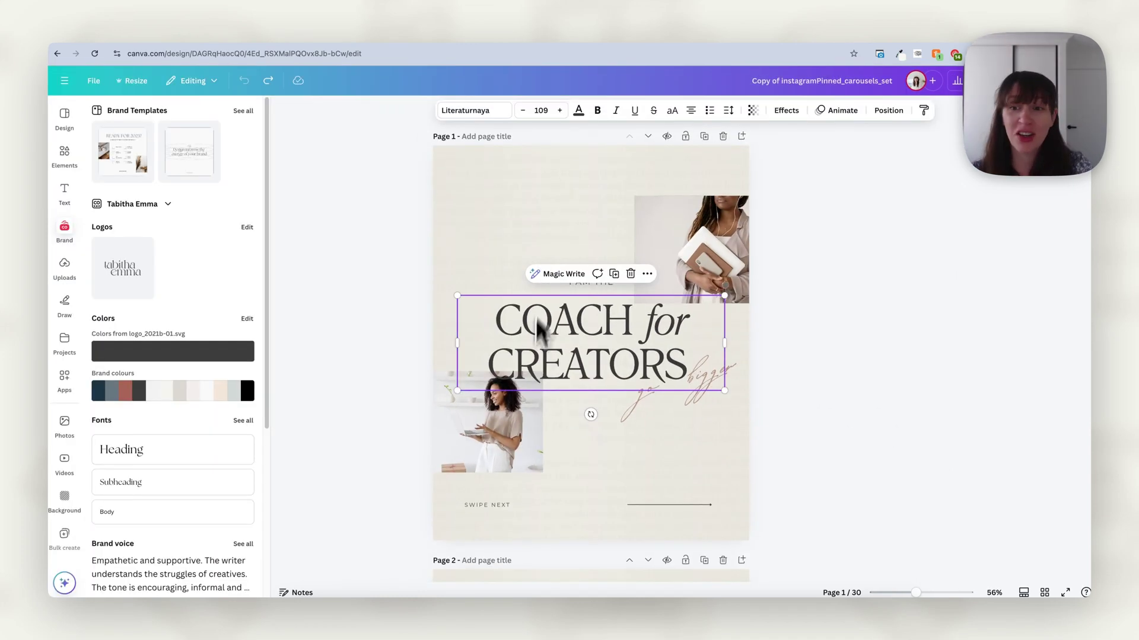
Step: Delete the textured background image from the "Coach for Creators" cover page
left_click(792, 486)
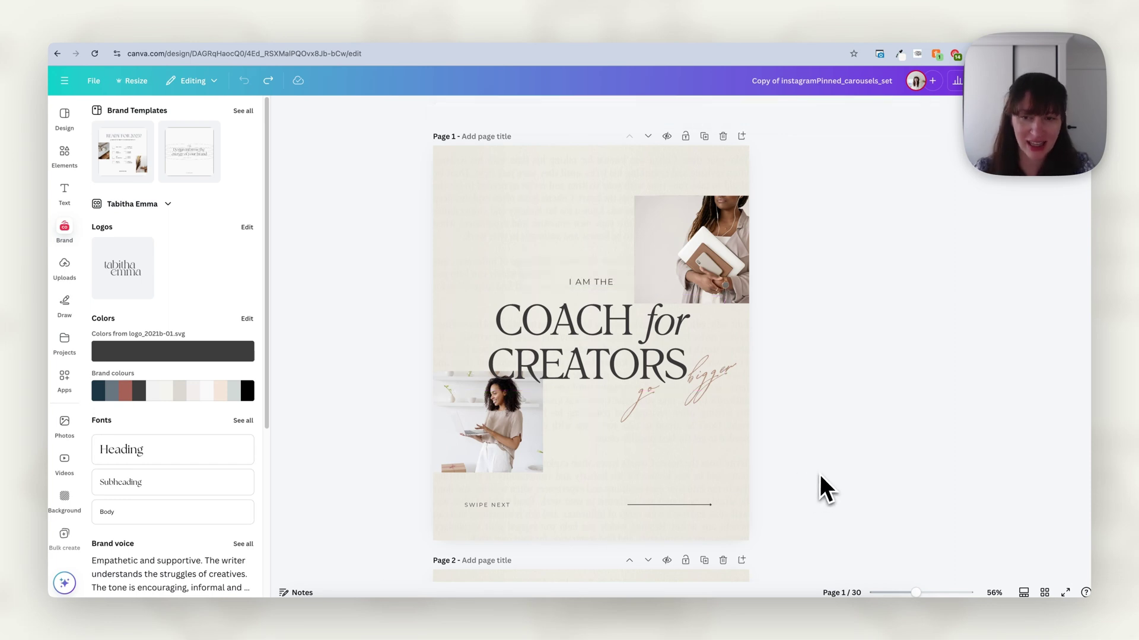
left_click(717, 463)
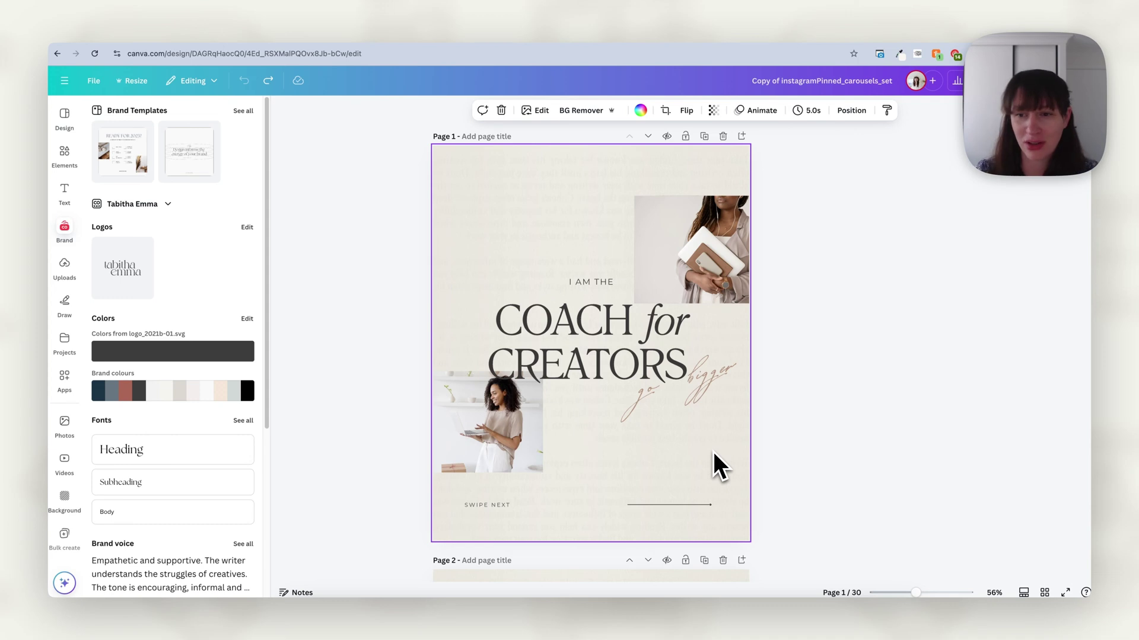
key("Delete")
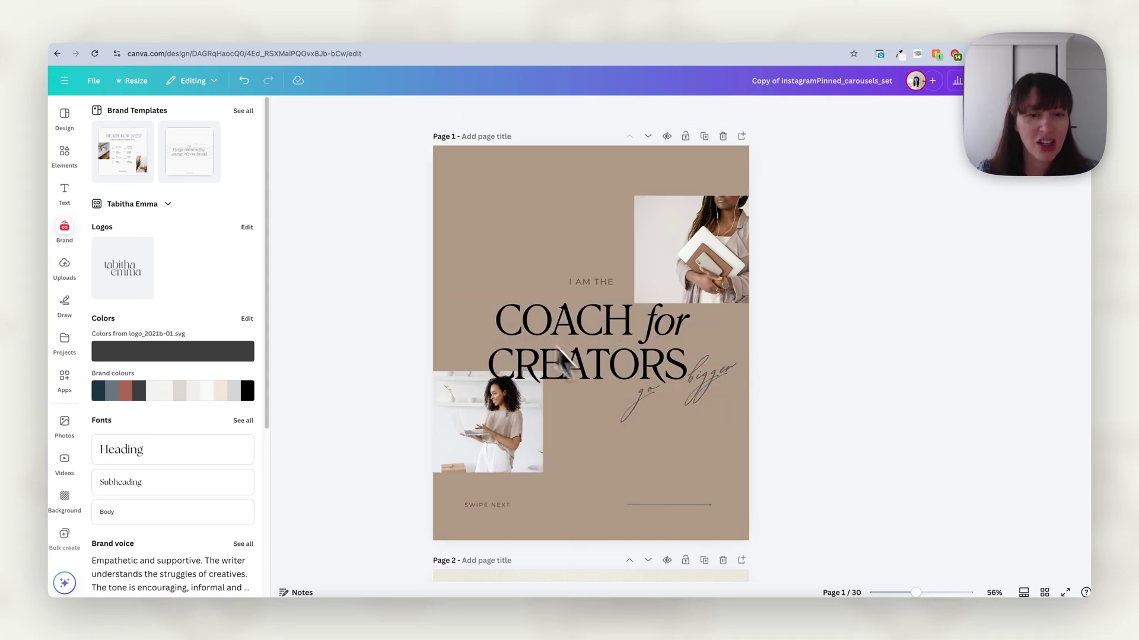
Step: Shuffle the brand colours on the cover until the background is terracotta red, and apply that colour scheme to all pages
left_click(185, 396)
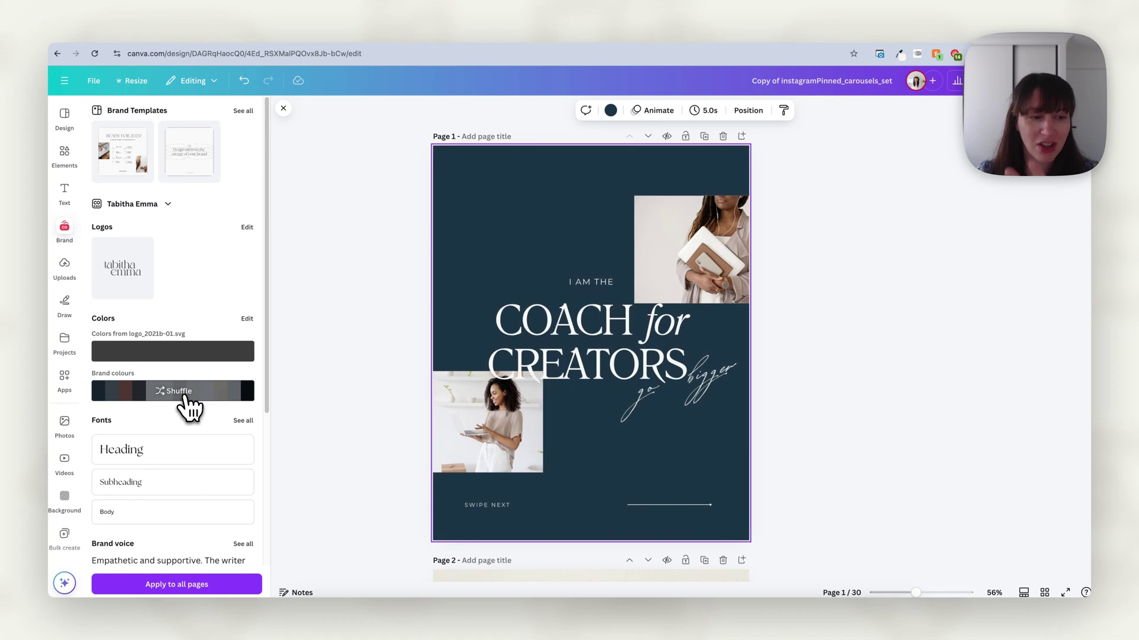
left_click(186, 397)
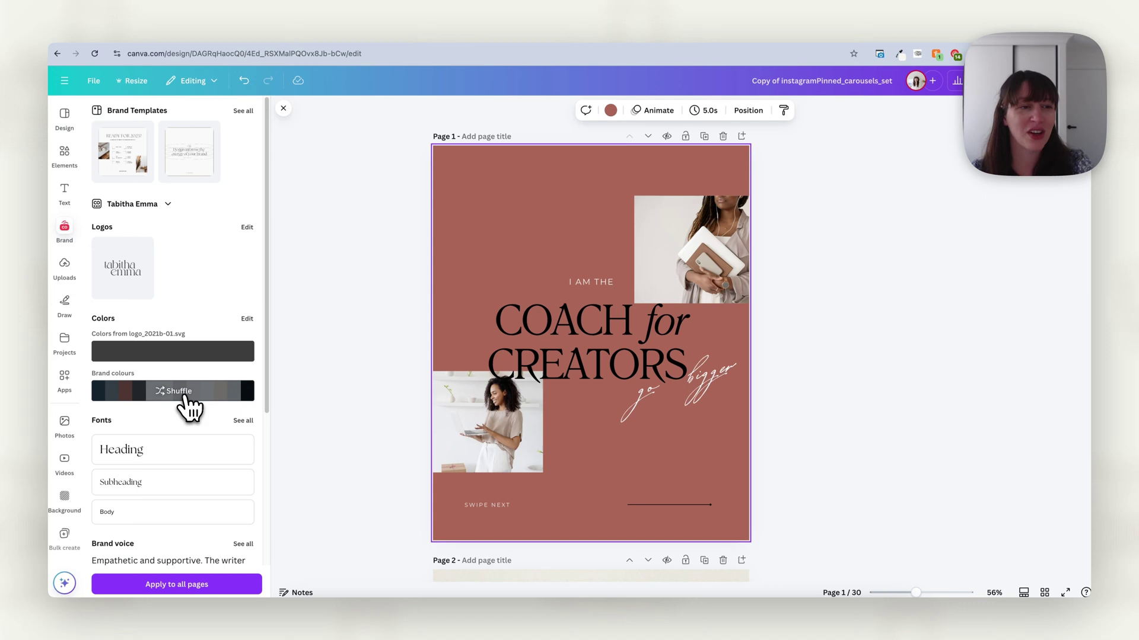
left_click(391, 274)
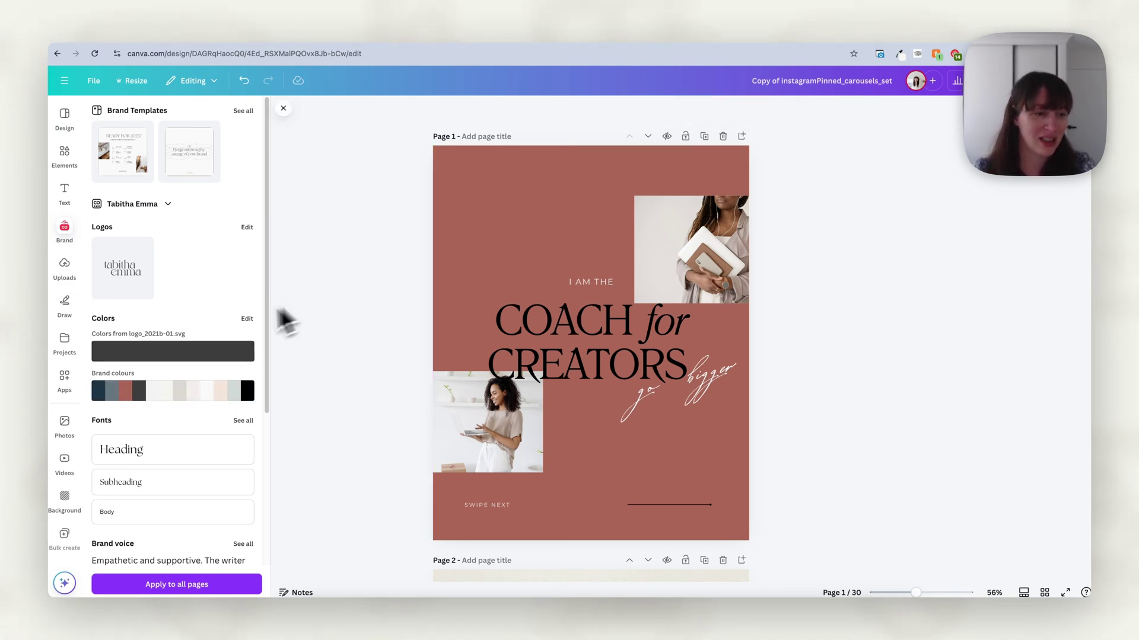
left_click(177, 585)
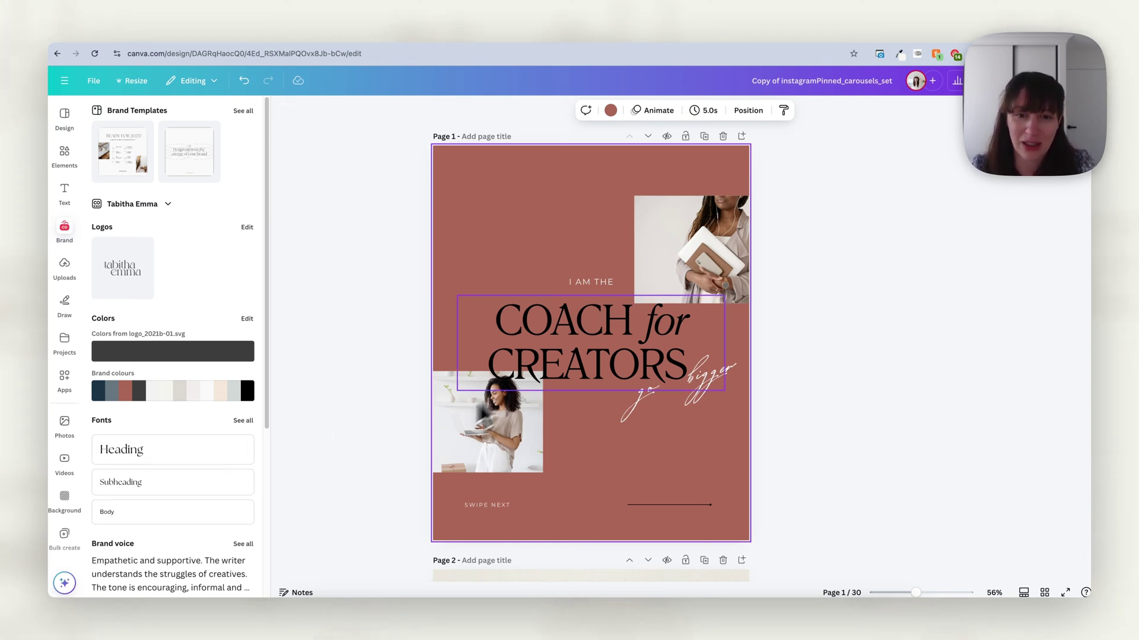
Step: Examine how the terracotta brand colours look on the cover and across the following carousel pages
left_click(585, 368)
left_click(603, 475)
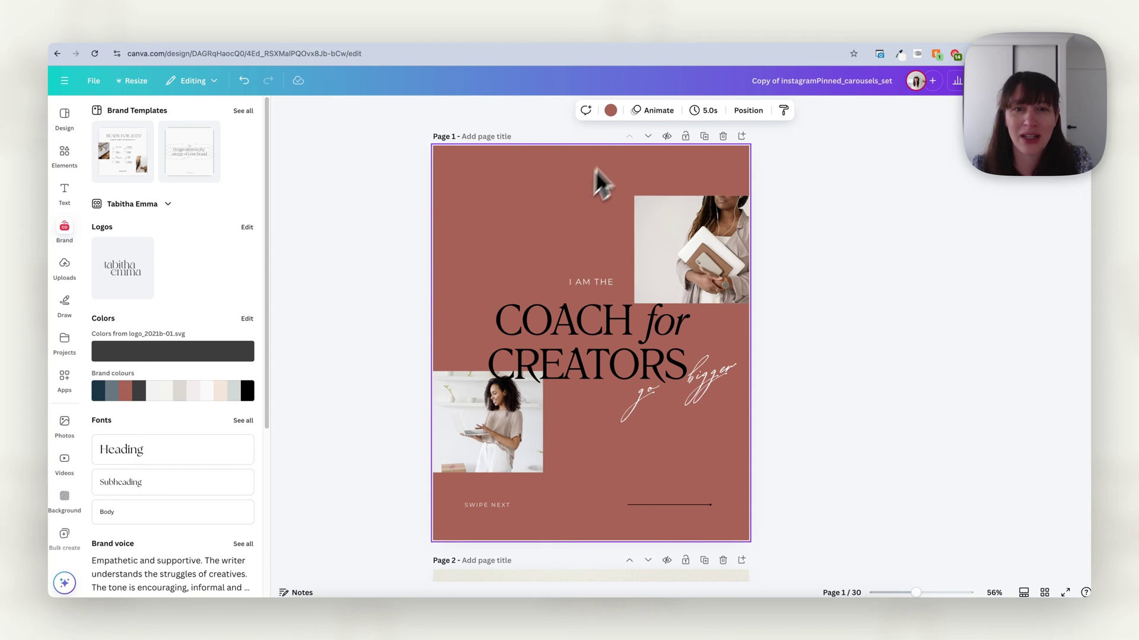
left_click(610, 110)
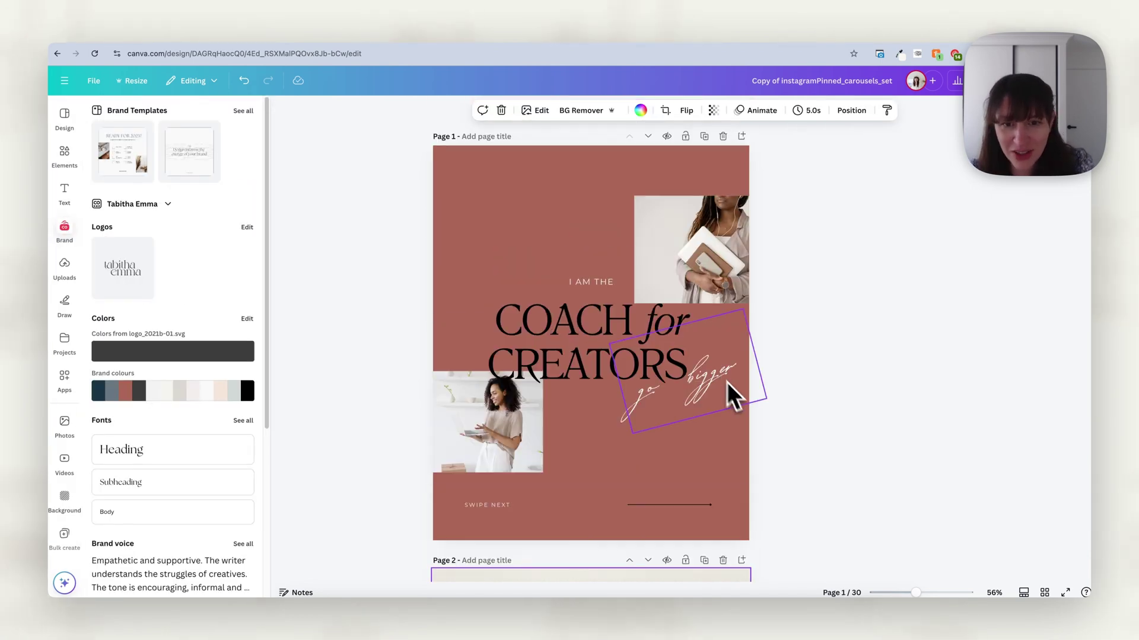
scroll(733, 384, "down", 15)
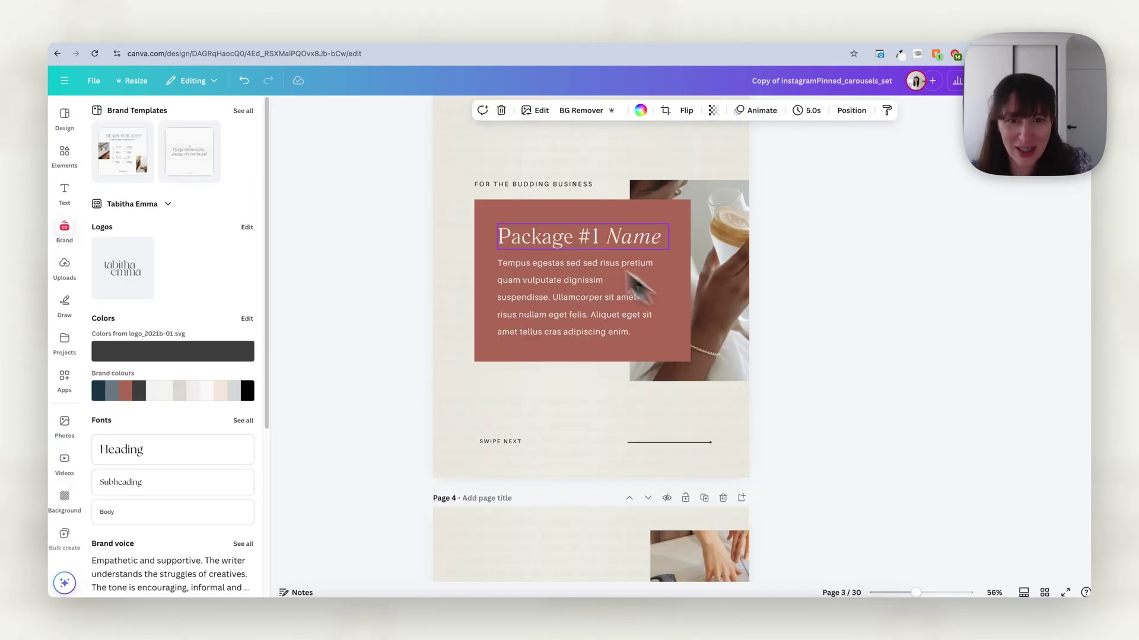
scroll(602, 356, "down", 13)
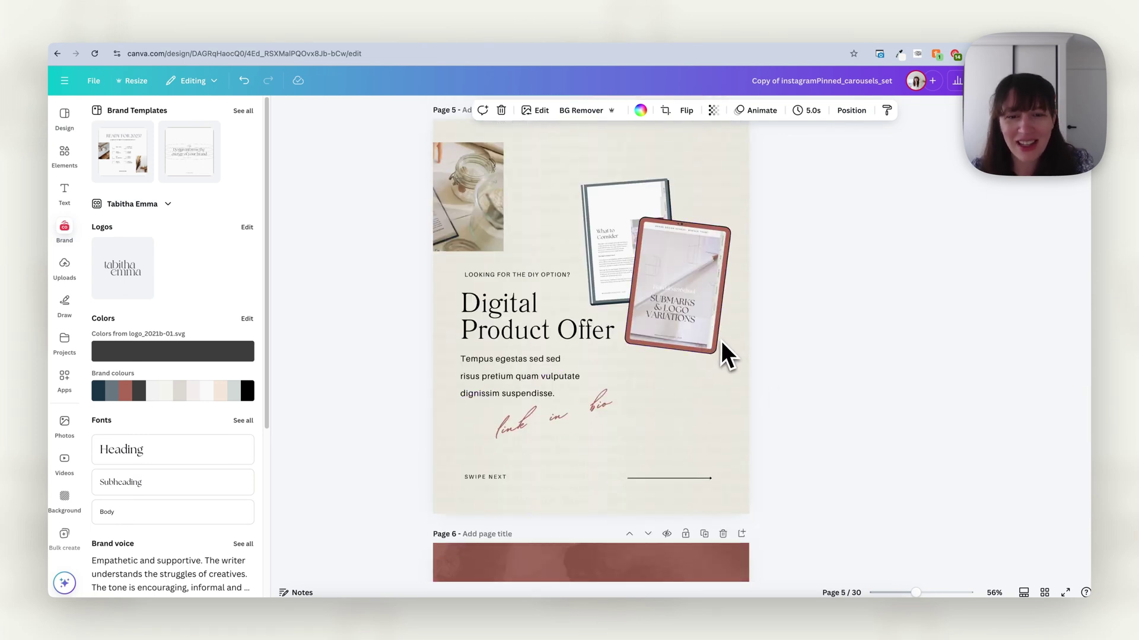
scroll(721, 340, "down", 9)
scroll(721, 341, "up", 3)
scroll(749, 350, "up", 20)
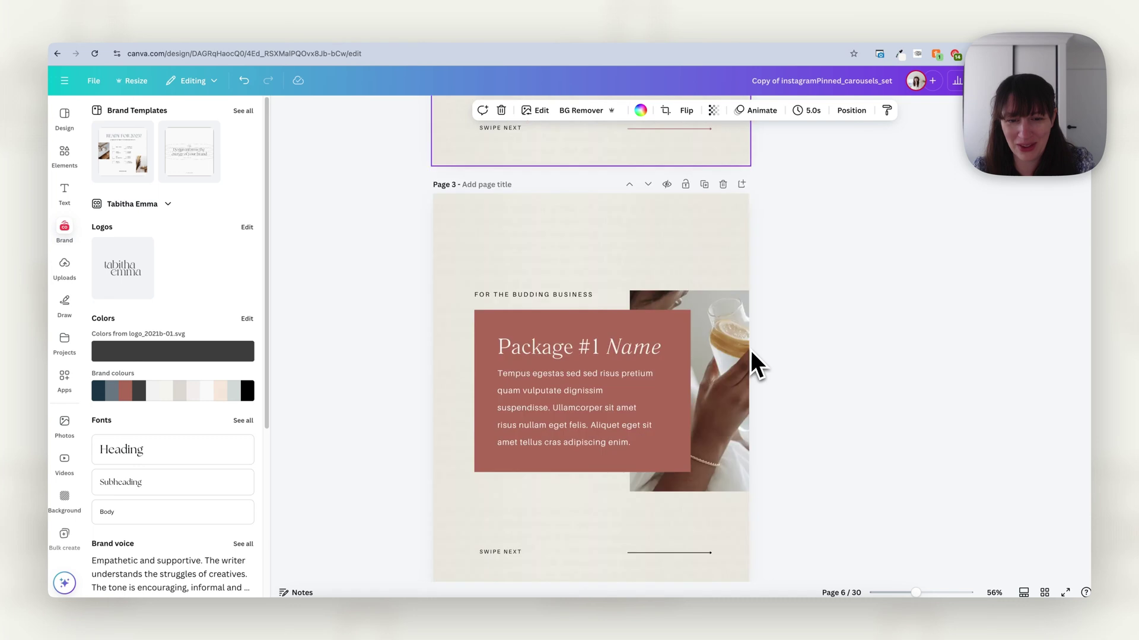
Step: Shuffle the brand colours on page 1 until it has a pale pink background, black heading and terracotta script text
left_click(475, 182)
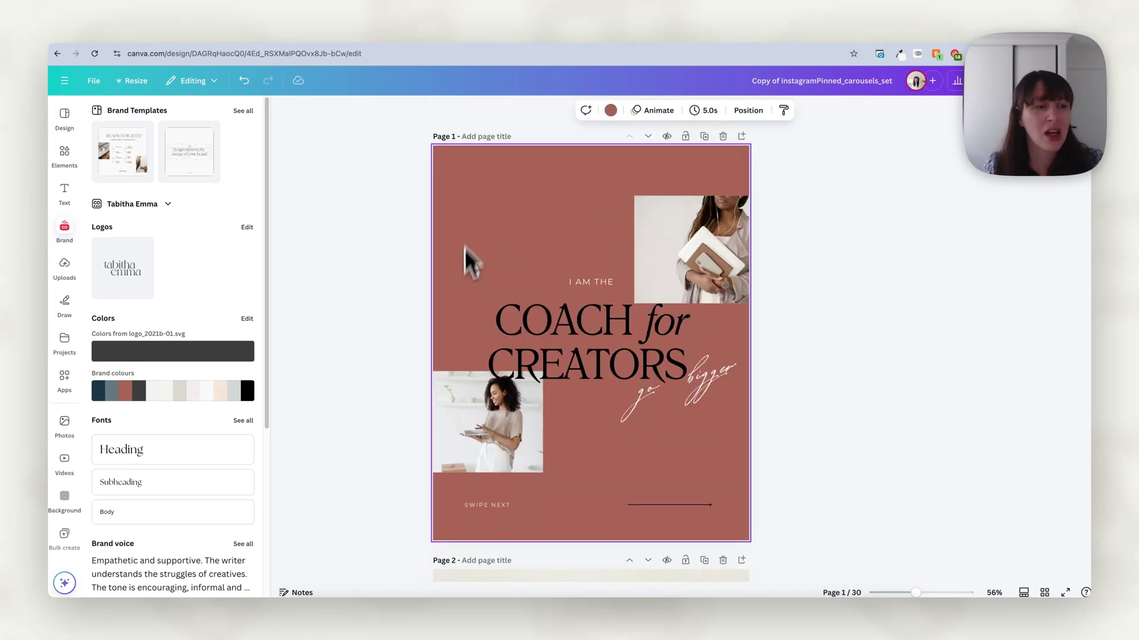
mouse_move(187, 400)
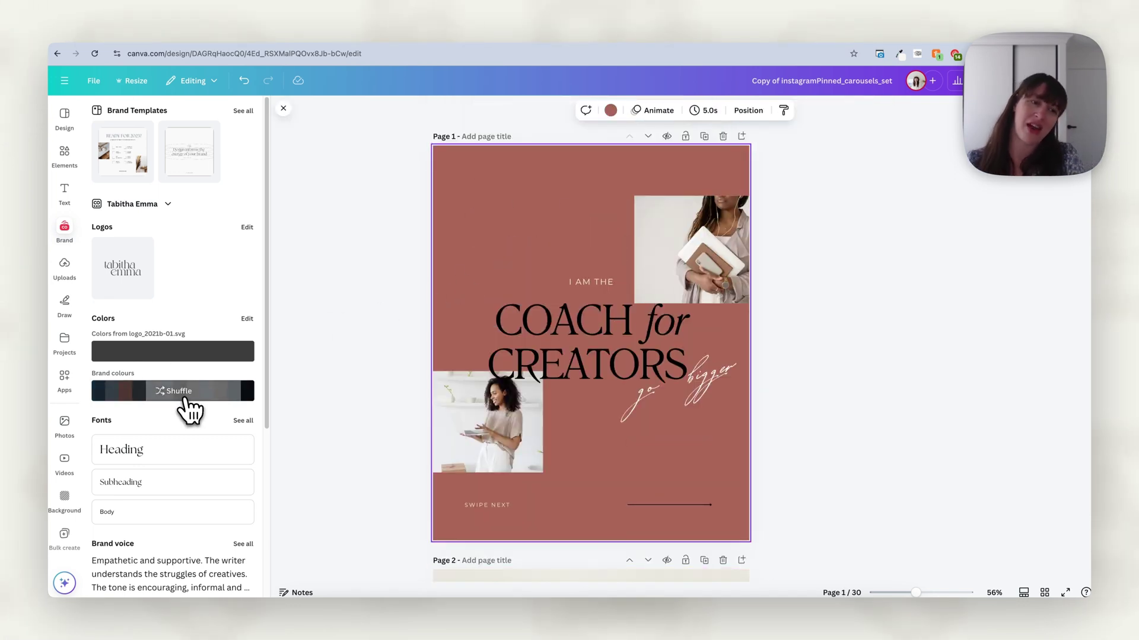
left_click(189, 407)
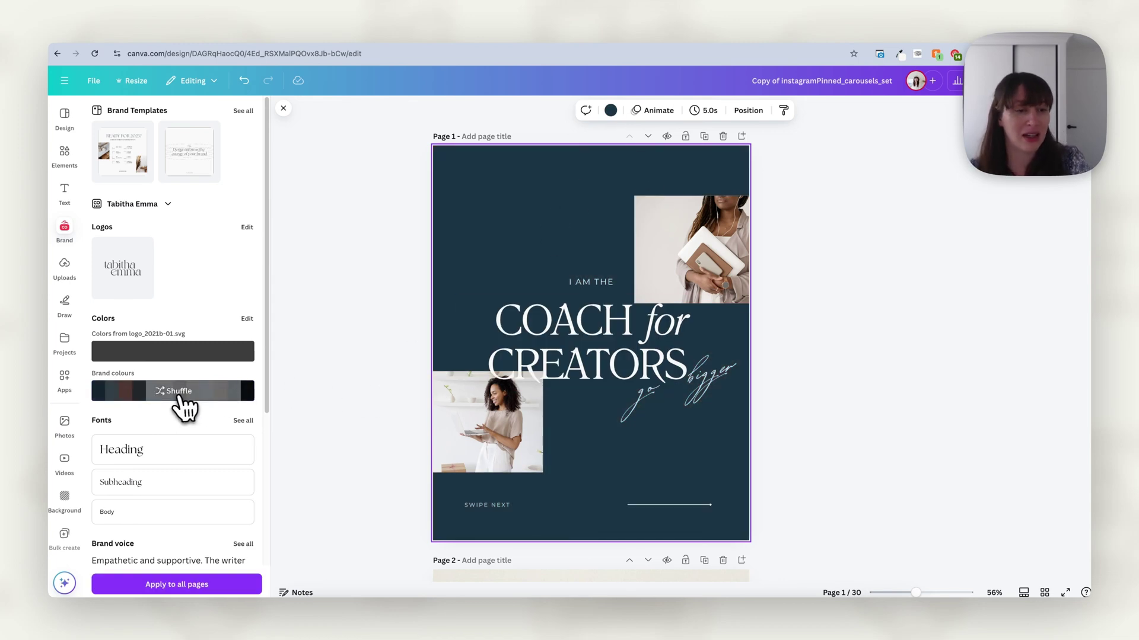
left_click(177, 396)
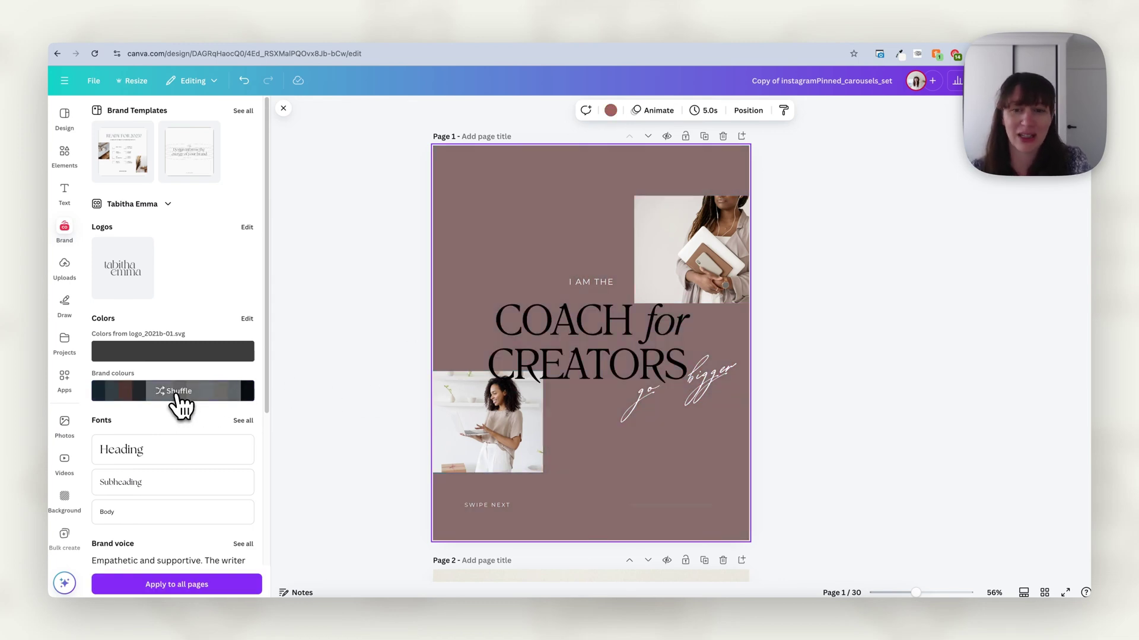
left_click(181, 406)
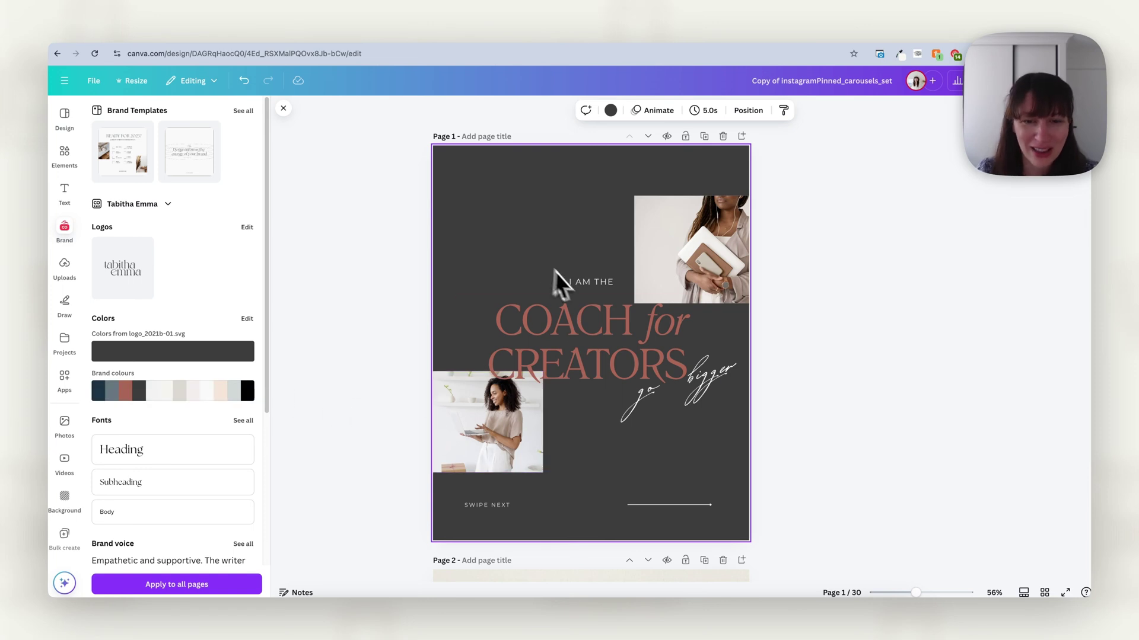
left_click(159, 402)
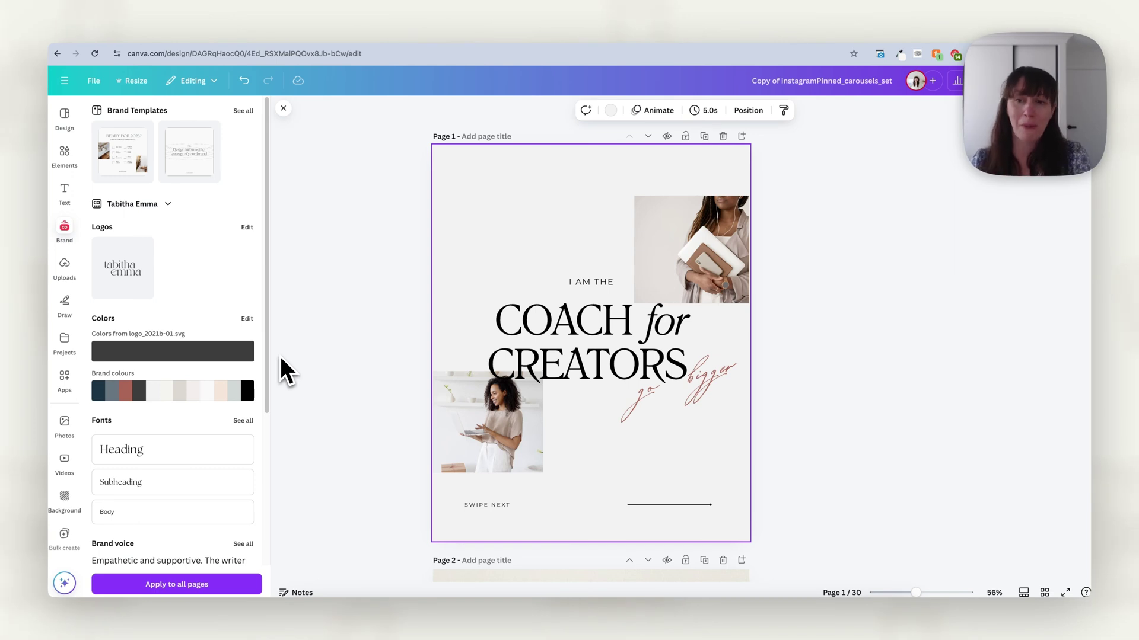
mouse_move(151, 404)
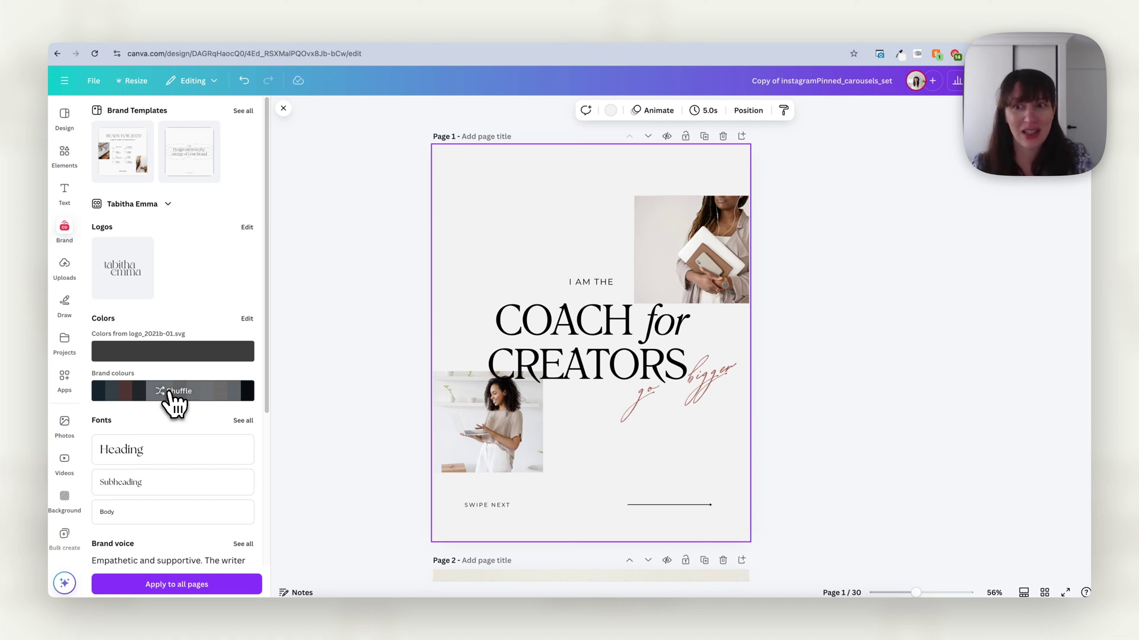
left_click(173, 393)
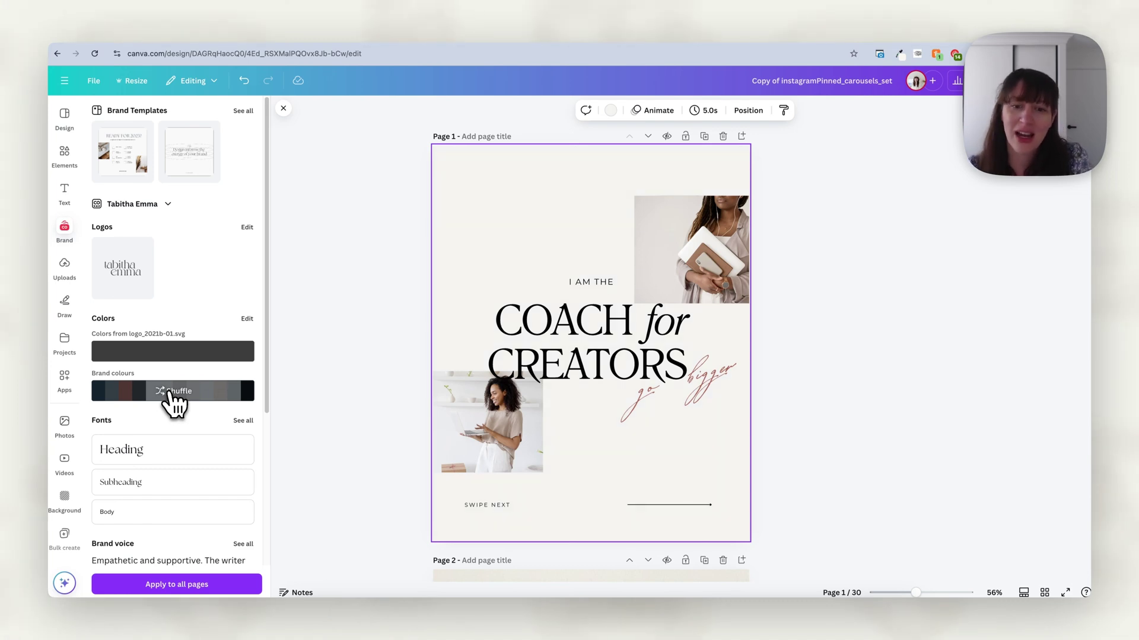
left_click(173, 392)
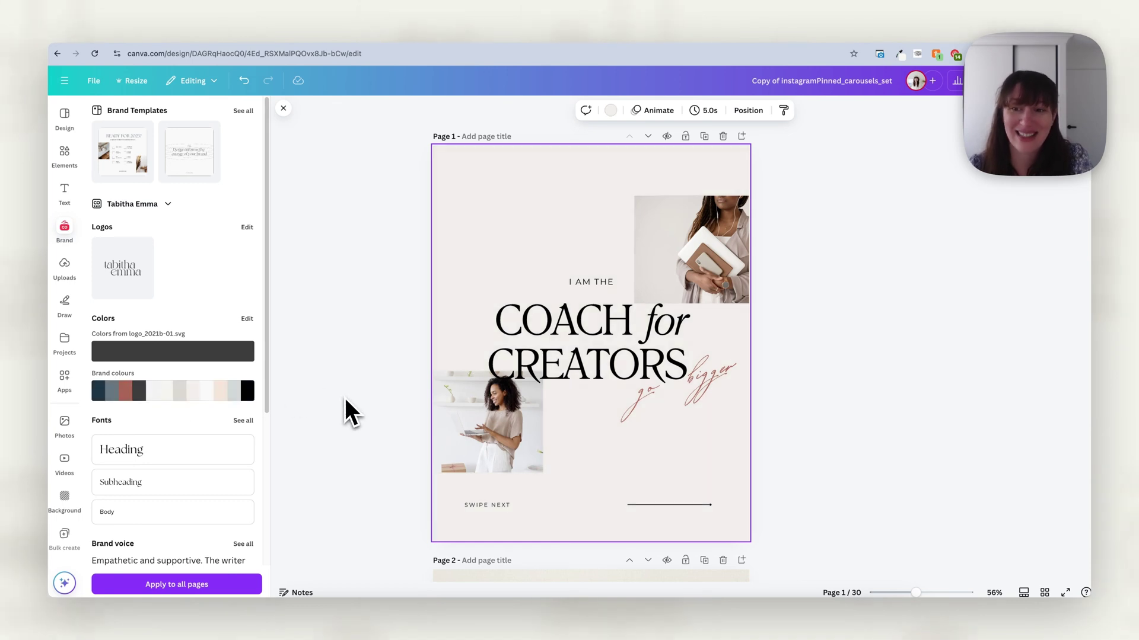
Step: Change the "Coach for Creators" heading font to The Seasons and replace Literaturnaya with it throughout the design
left_click(587, 338)
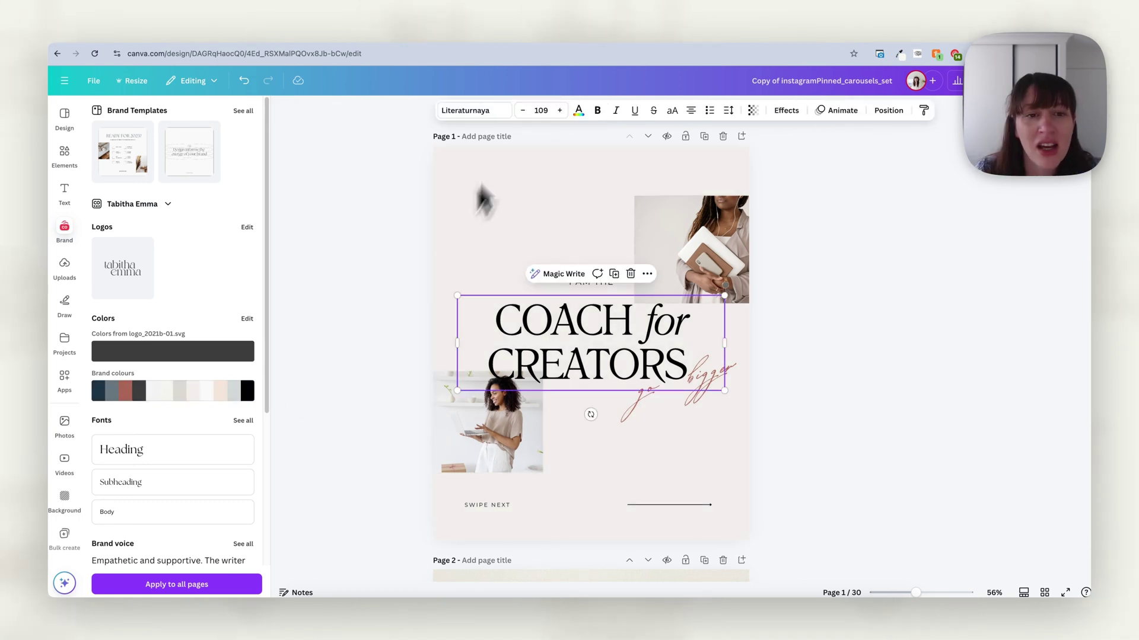
left_click(503, 111)
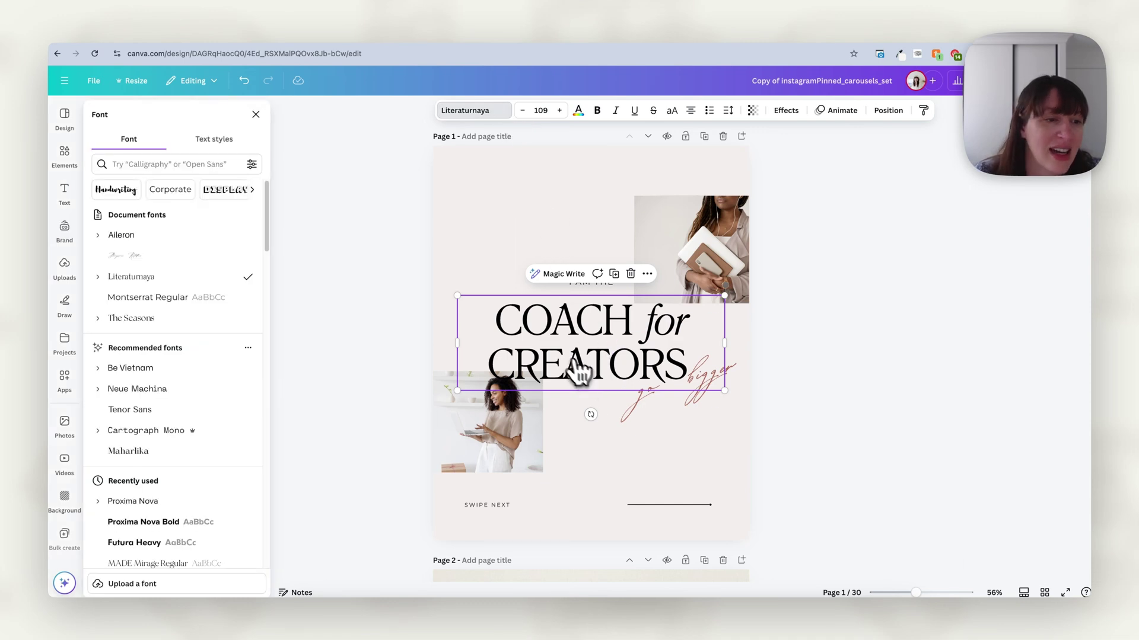
left_click(136, 325)
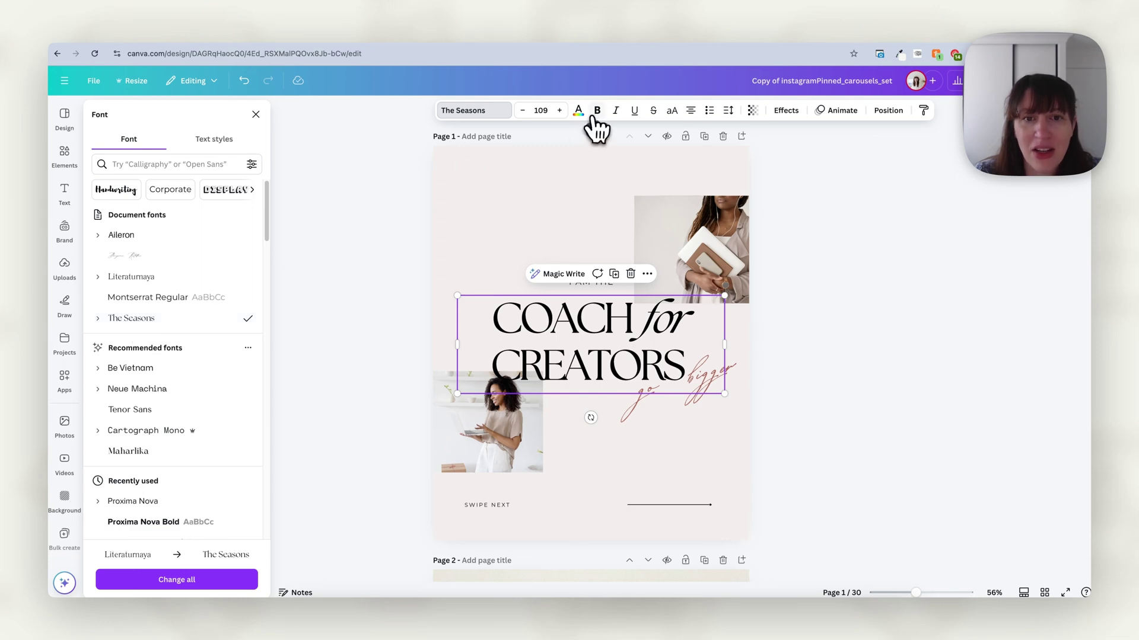
left_click(185, 580)
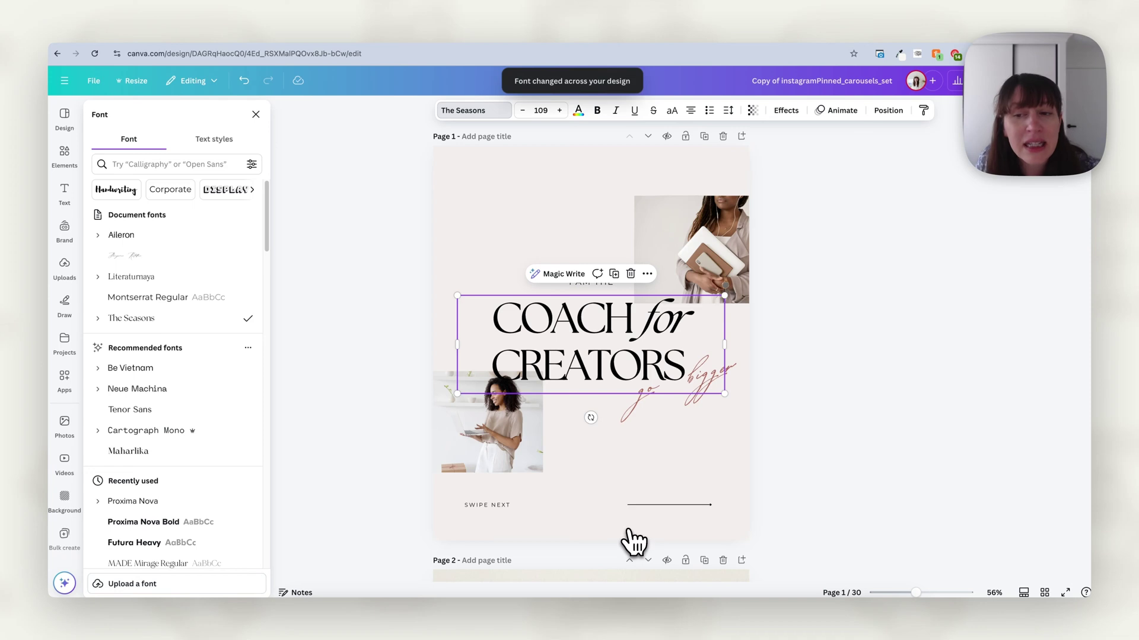
Step: Recolour the heading from black to the dark charcoal brand colour and apply the colour change across all pages
left_click(578, 110)
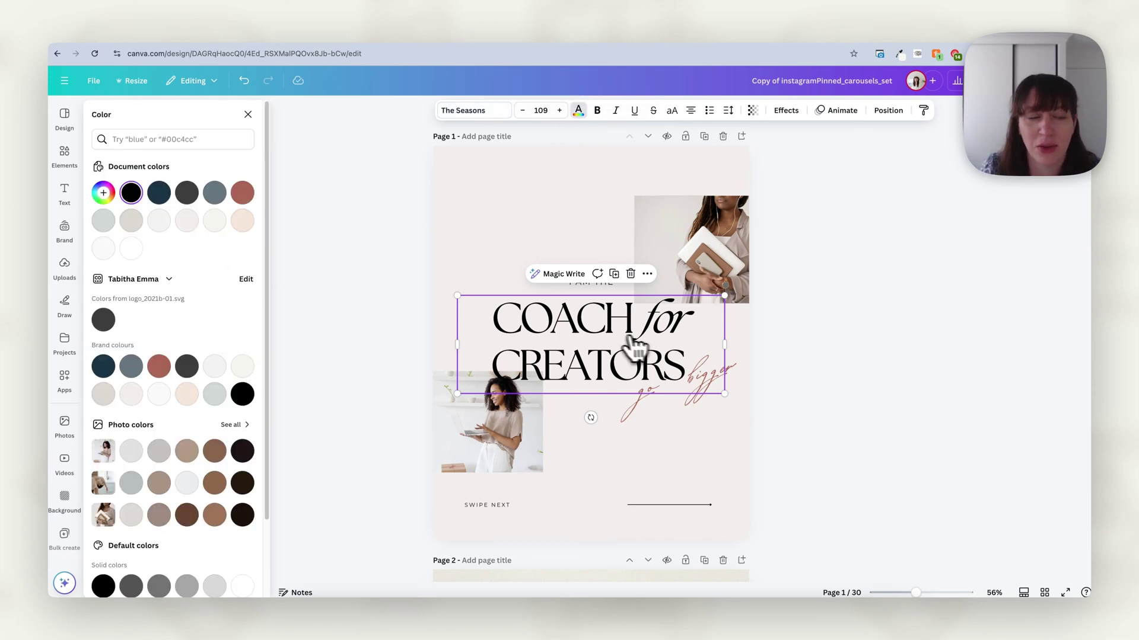
left_click(189, 199)
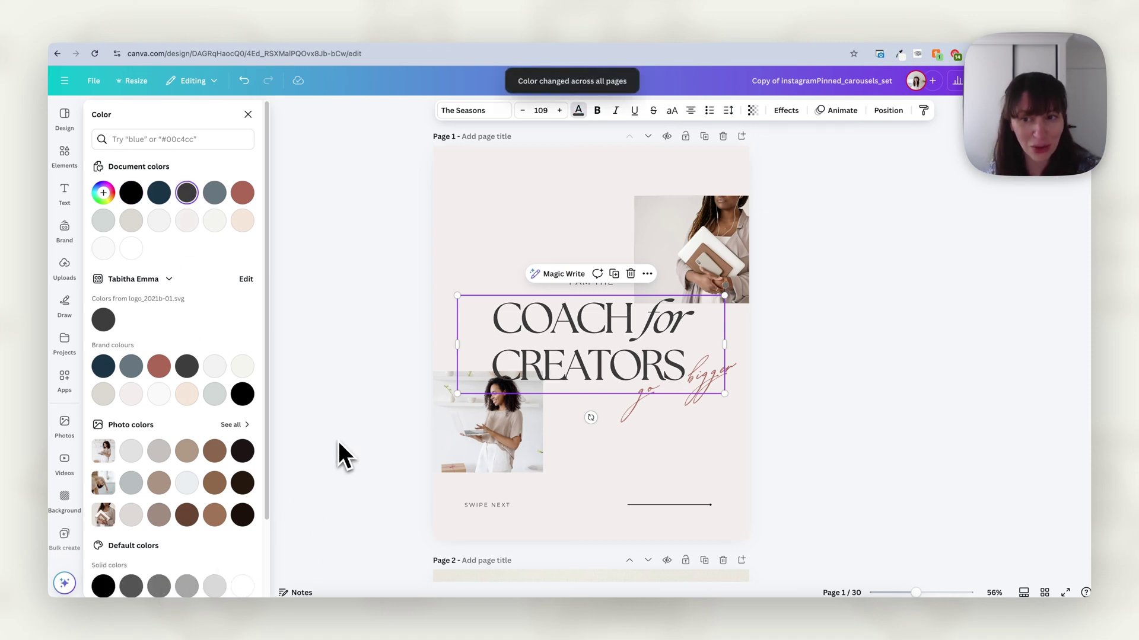
left_click(396, 438)
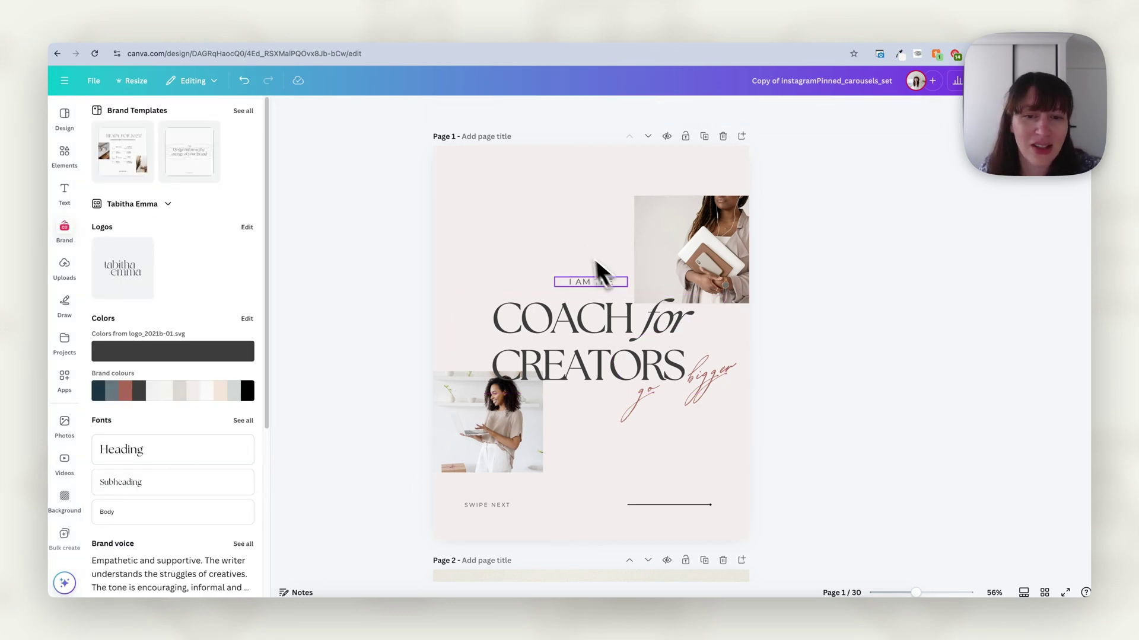
Step: Set the "go bigger" script text in Bon Vivant Family Script Regular, shrink it onto one line and place it just below CREATORS
left_click(698, 375)
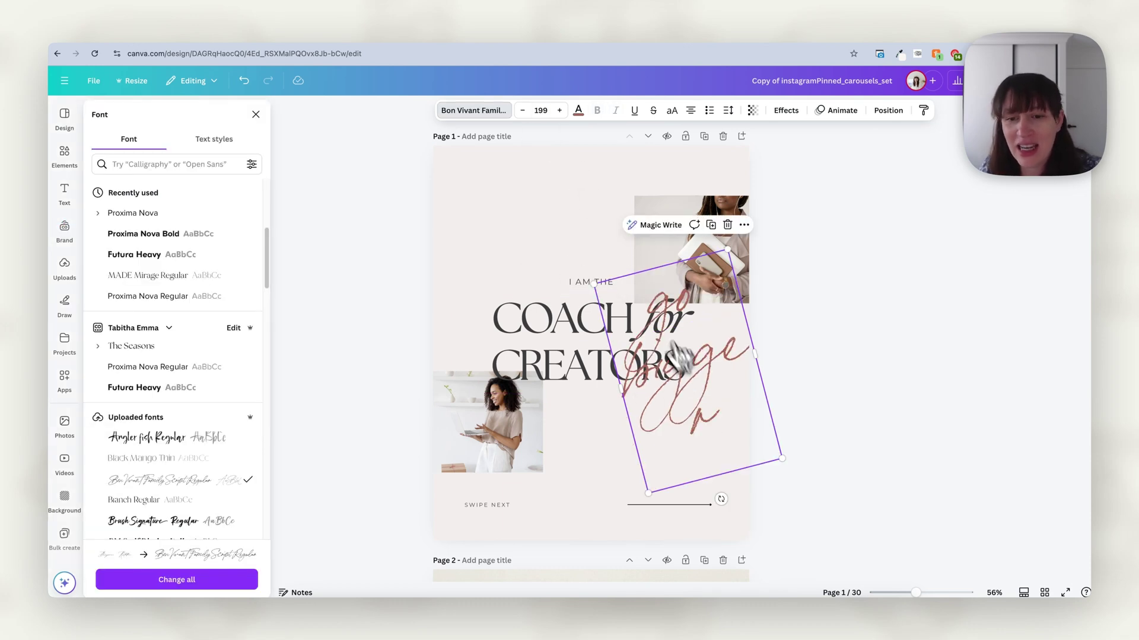
left_click(523, 110)
left_click(522, 110)
left_click(522, 110)
left_click(522, 110)
left_click(522, 111)
left_click(522, 110)
left_click(523, 110)
left_click(523, 111)
left_click(523, 110)
left_click(523, 111)
left_click(522, 110)
left_click(523, 110)
left_click(522, 110)
left_click(522, 110)
left_click(522, 110)
left_click(522, 110)
left_click(523, 110)
left_click(523, 110)
left_click(523, 110)
left_click(522, 110)
left_click(523, 110)
left_click(522, 110)
left_click(523, 111)
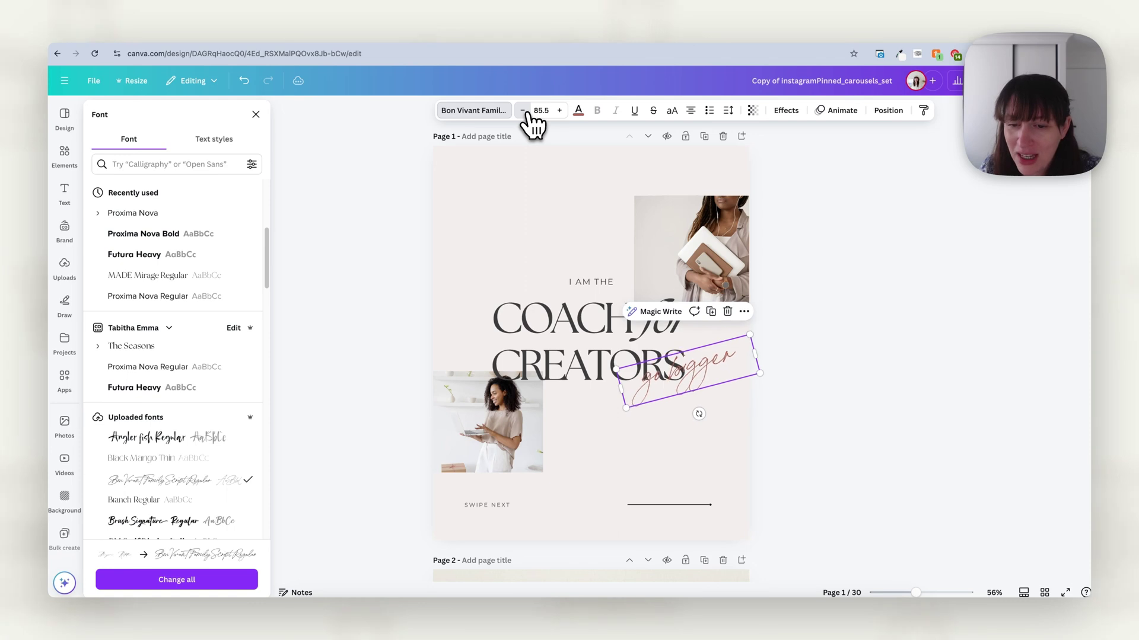
left_click(523, 111)
left_click(522, 110)
left_click(523, 110)
left_click(907, 399)
left_click_drag(715, 359, 714, 376)
left_click(842, 415)
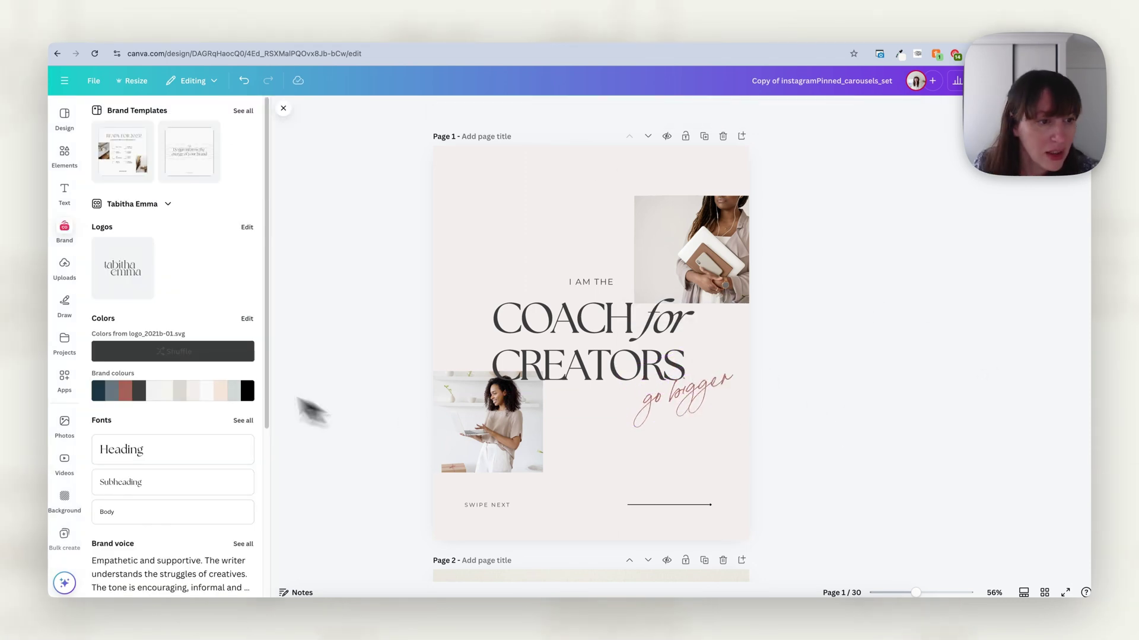
Step: Replace the two cover photos with brand photos: the woman in white at lower left and the white vase at upper right
scroll(196, 290, "down", 5)
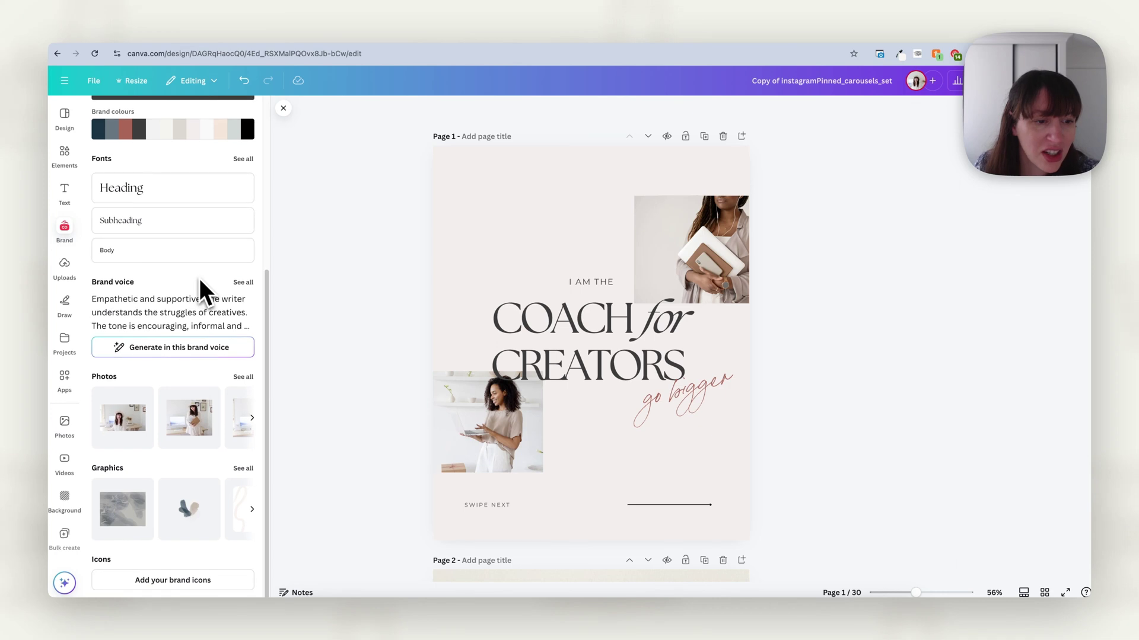
left_click(241, 377)
scroll(238, 374, "down", 5)
left_click_drag(225, 322, 478, 460)
left_click_drag(166, 495, 694, 249)
Step: Replace the page 2 background with the grey painted texture from the brand graphics
scroll(813, 399, "down", 5)
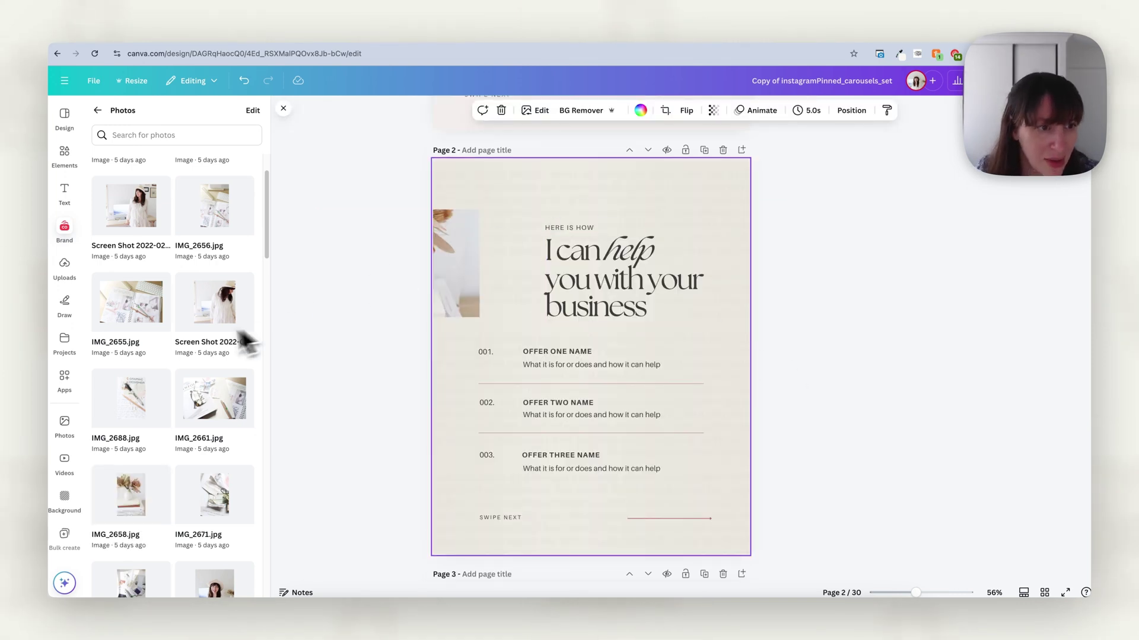
scroll(190, 326, "down", 10)
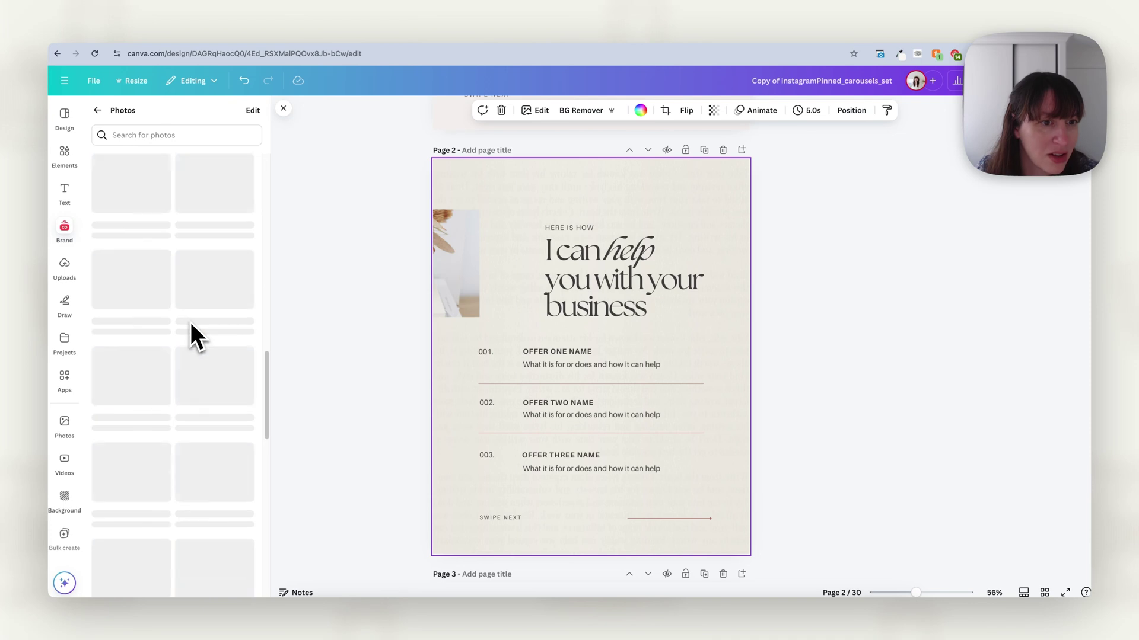
left_click(105, 110)
left_click_drag(123, 508, 468, 255)
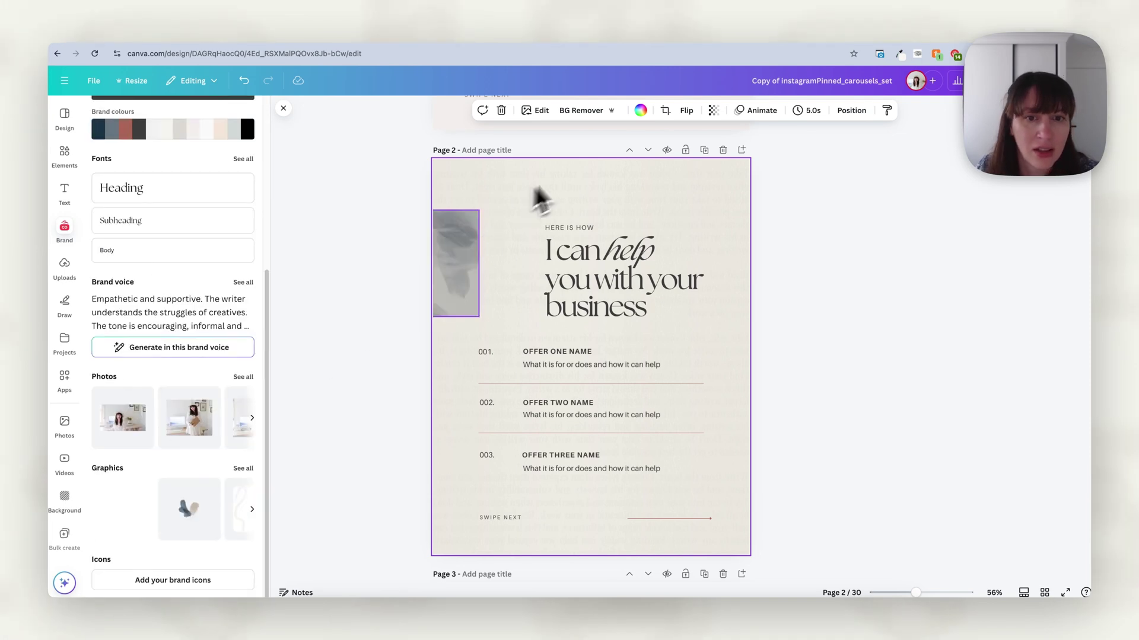
left_click_drag(539, 198, 547, 192)
left_click(816, 423)
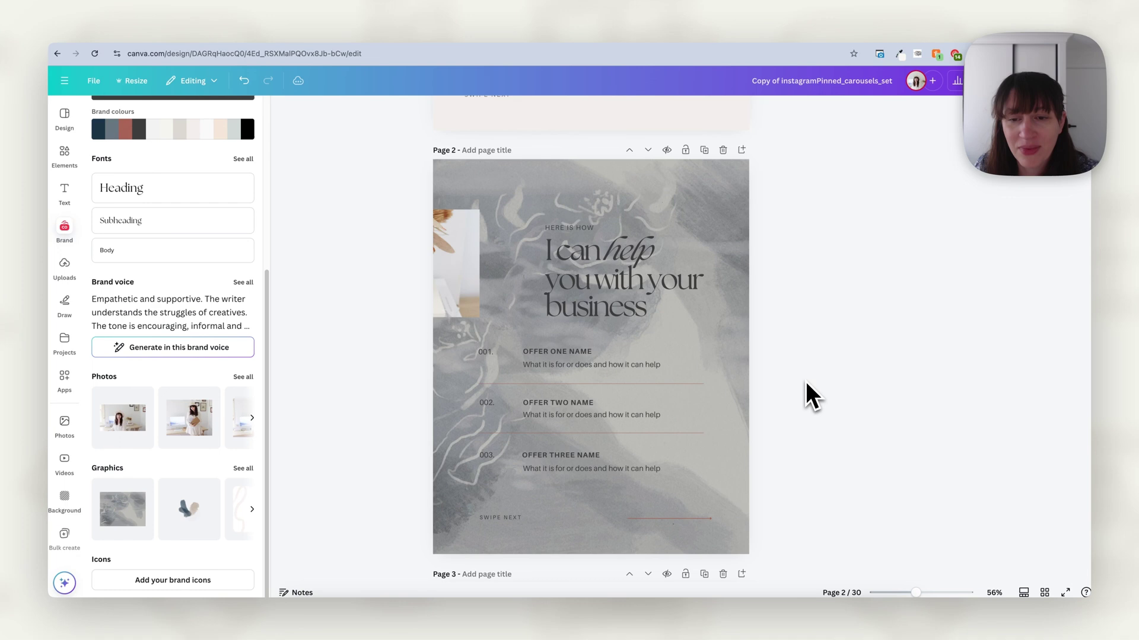
Step: Recolour the page 2 heading "I can help you with your business" to the off-white brand colour
scroll(785, 371, "up", 7)
scroll(785, 371, "down", 6)
scroll(785, 371, "up", 6)
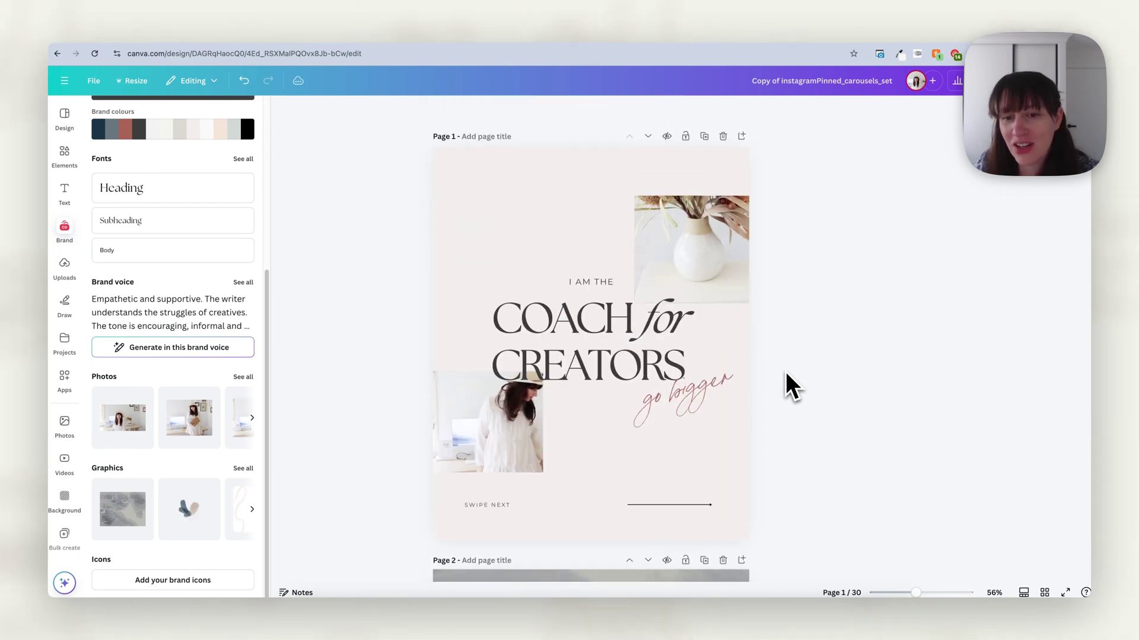
scroll(785, 371, "down", 6)
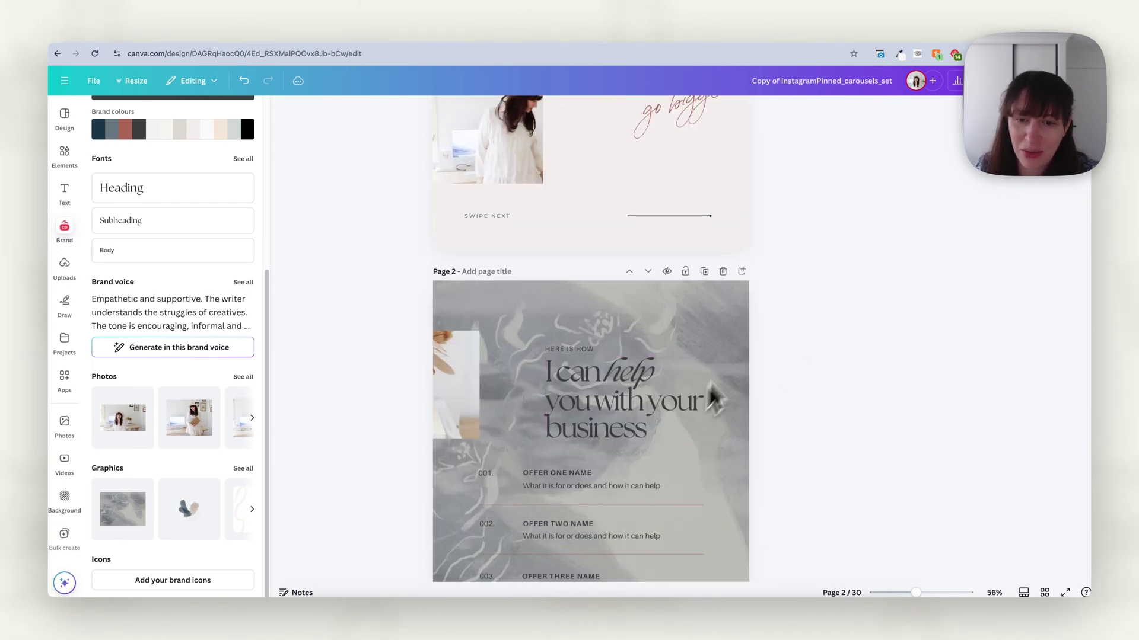
left_click(684, 324)
scroll(689, 329, "down", 2)
left_click(673, 354)
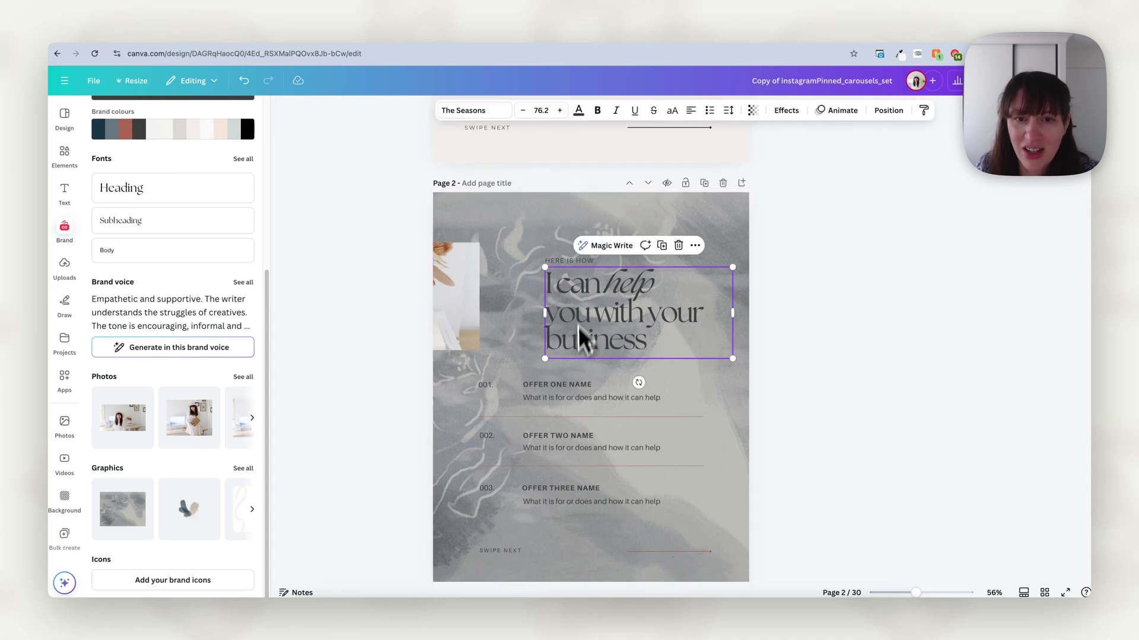
left_click(578, 111)
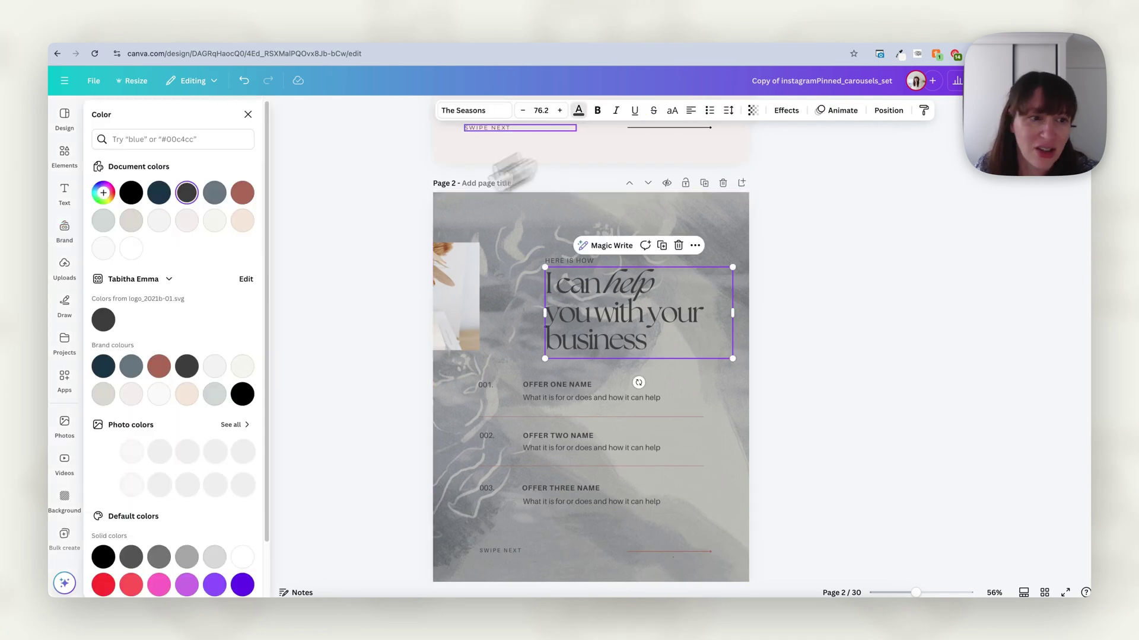
left_click(242, 366)
left_click(173, 581)
scroll(778, 419, "down", 8)
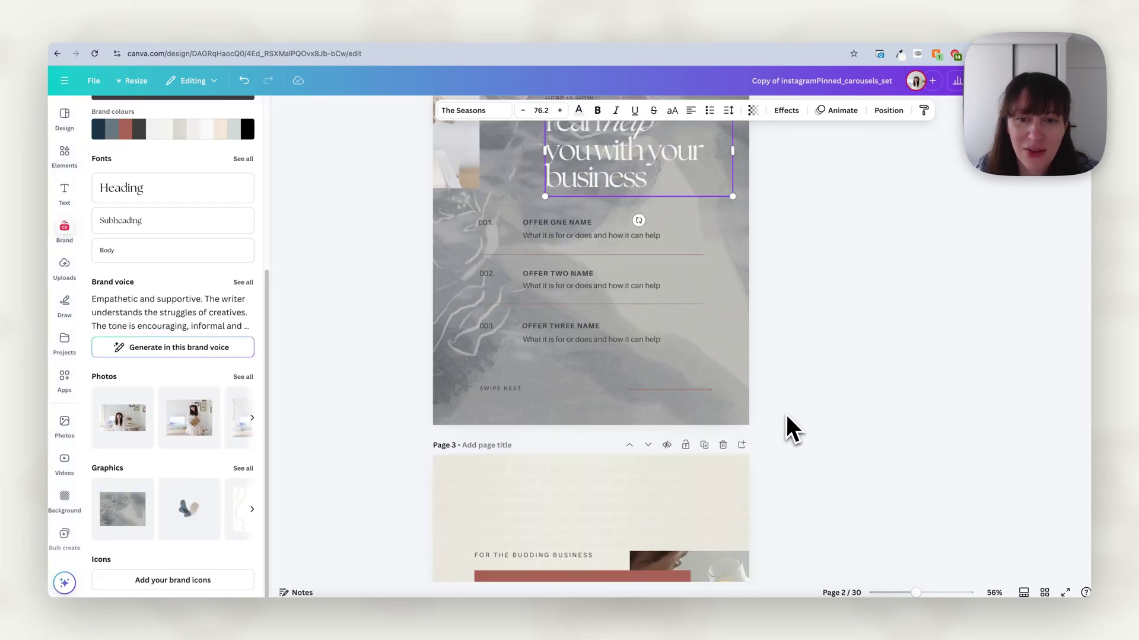
scroll(682, 403, "up", 6)
scroll(700, 392, "up", 5)
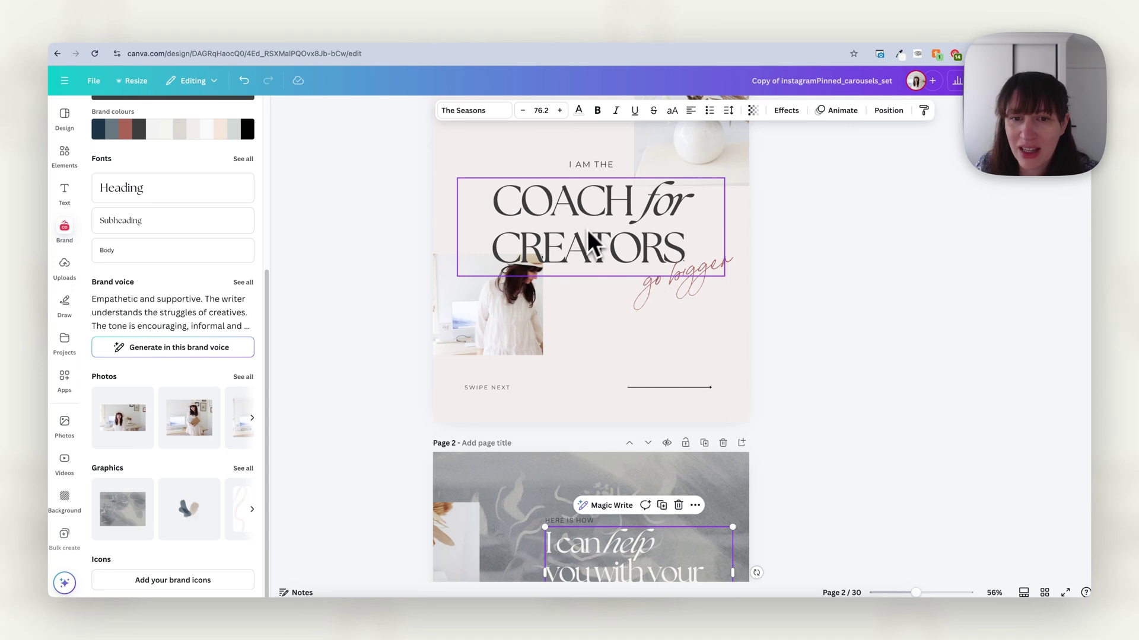
left_click(774, 430)
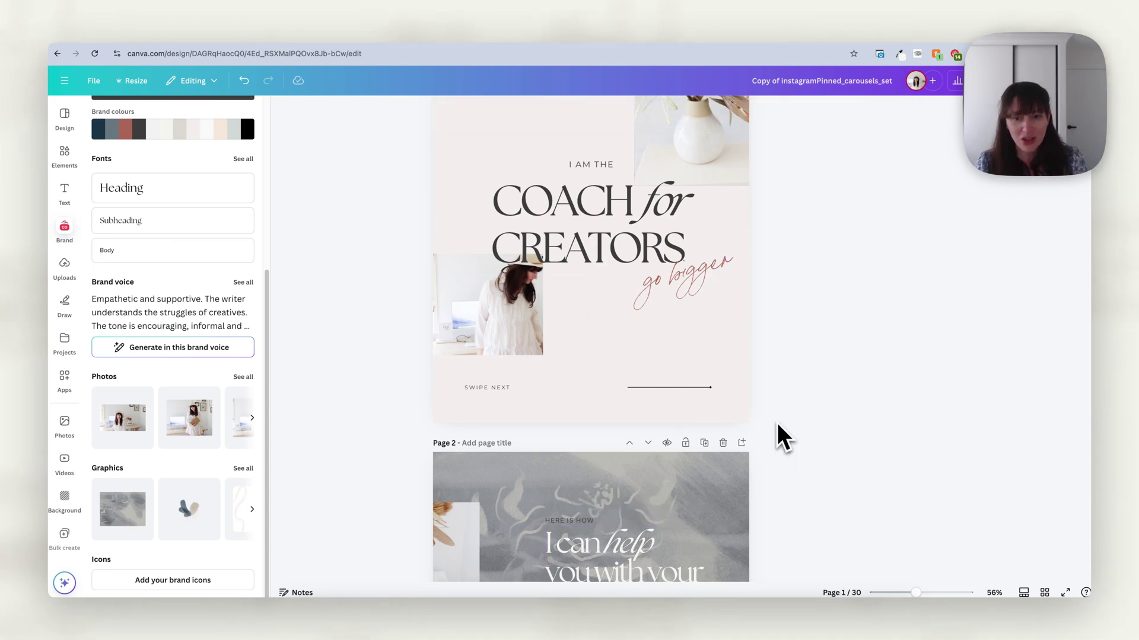
Step: Apply a different brand colour to the small "HERE IS HOW" text above the page 2 heading
scroll(794, 430, "up", 3)
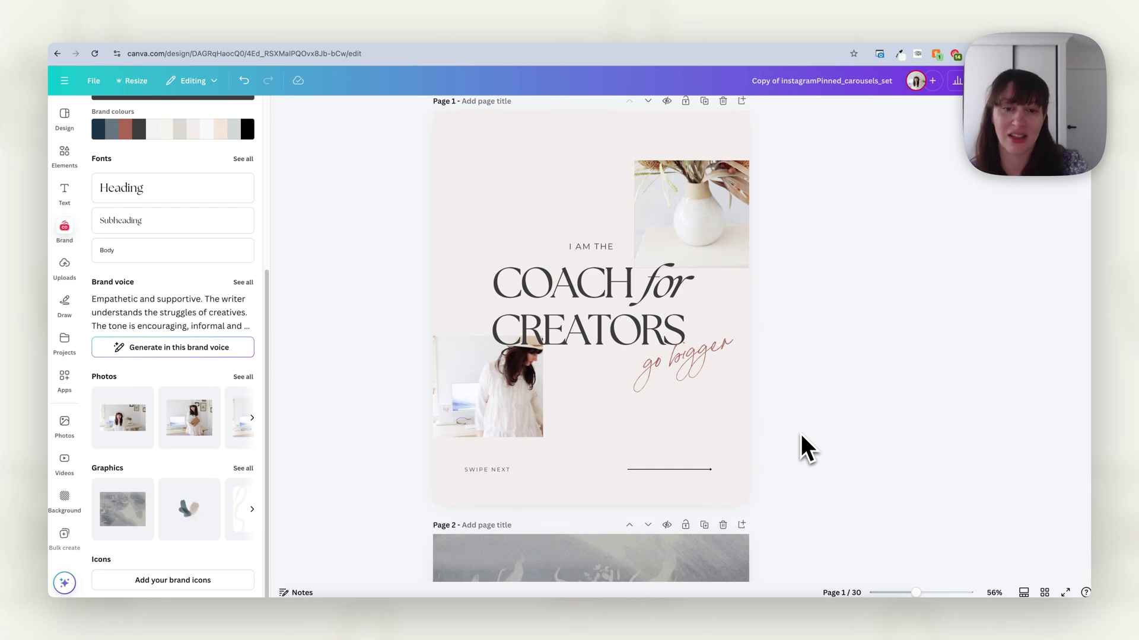
scroll(800, 434, "down", 3)
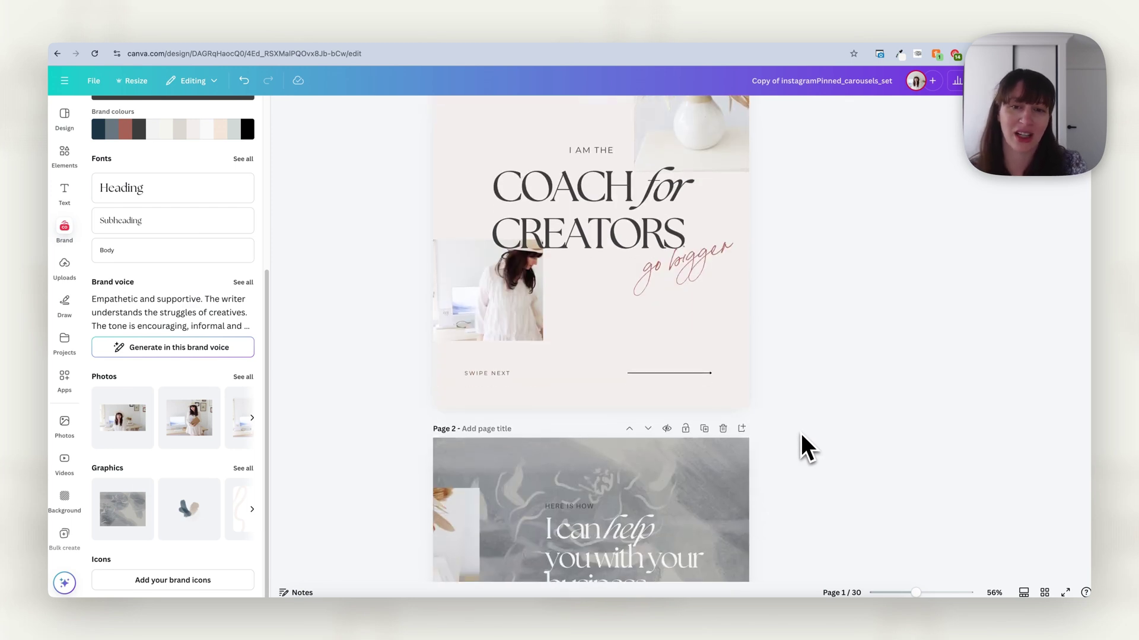
scroll(800, 433, "down", 8)
left_click(584, 276)
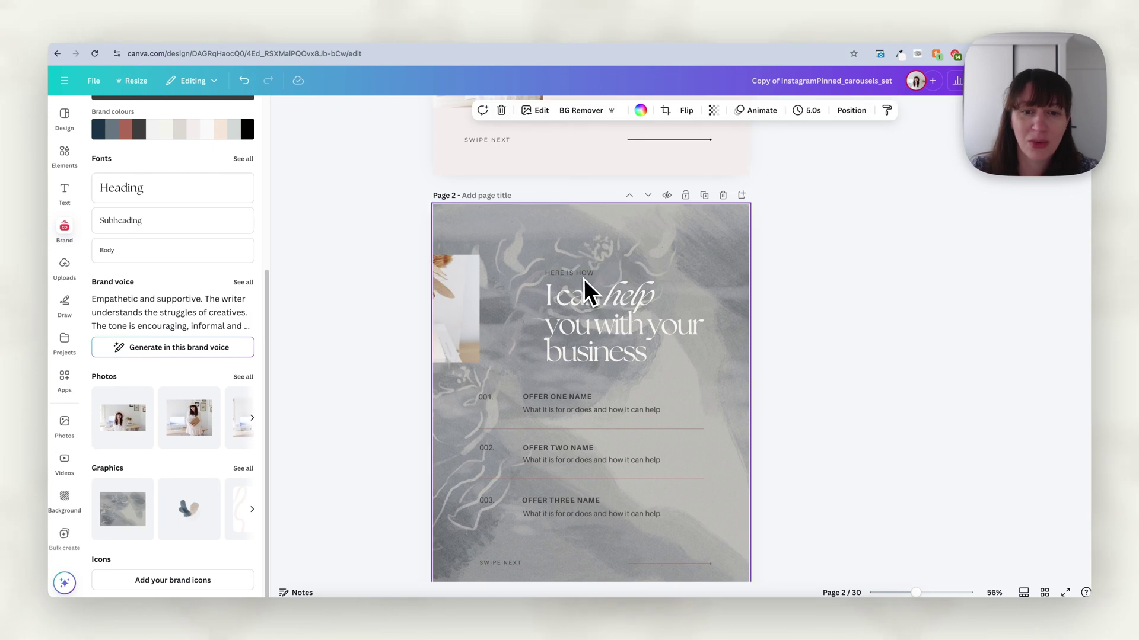
left_click(592, 275)
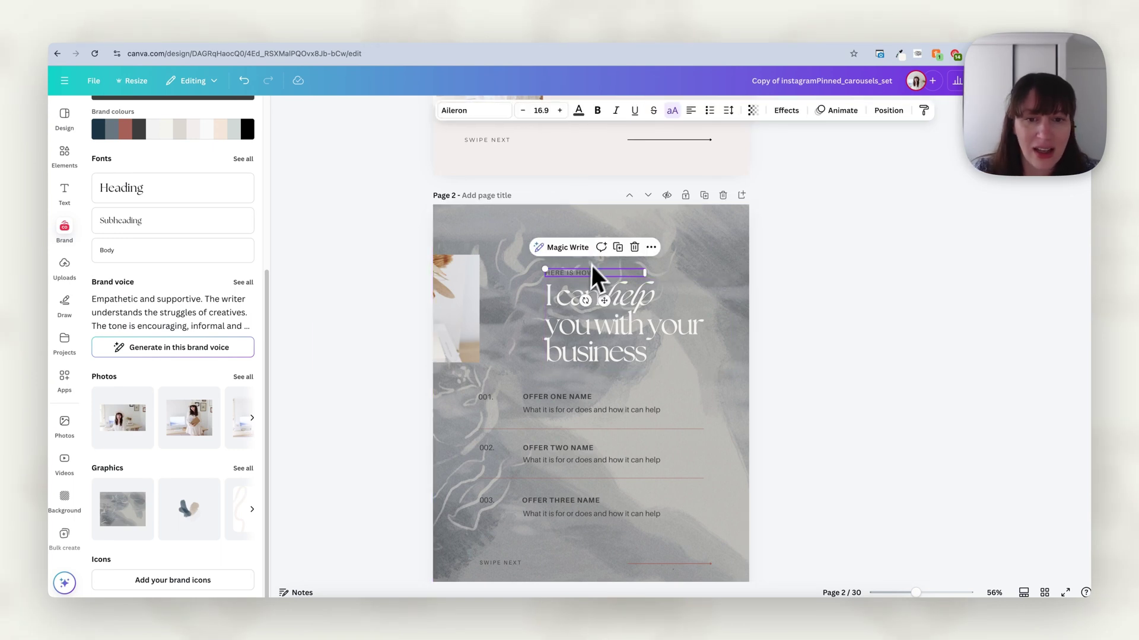
left_click(578, 111)
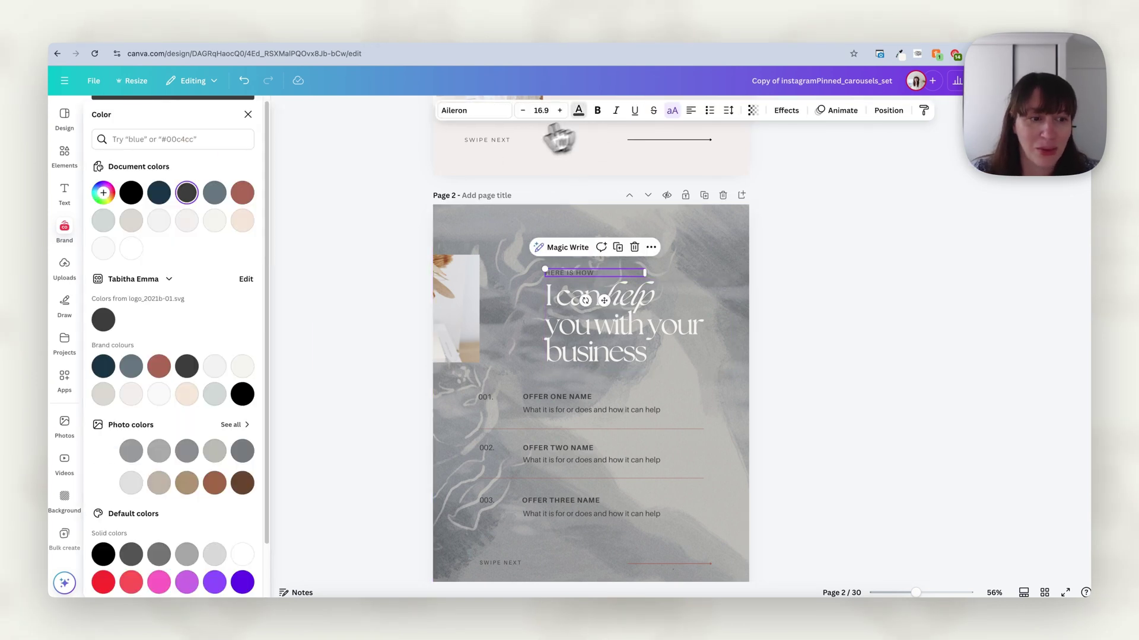
left_click(242, 392)
left_click(375, 300)
Step: Change the page 1 background from pale pink to the near-white brand colour
scroll(807, 471, "up", 10)
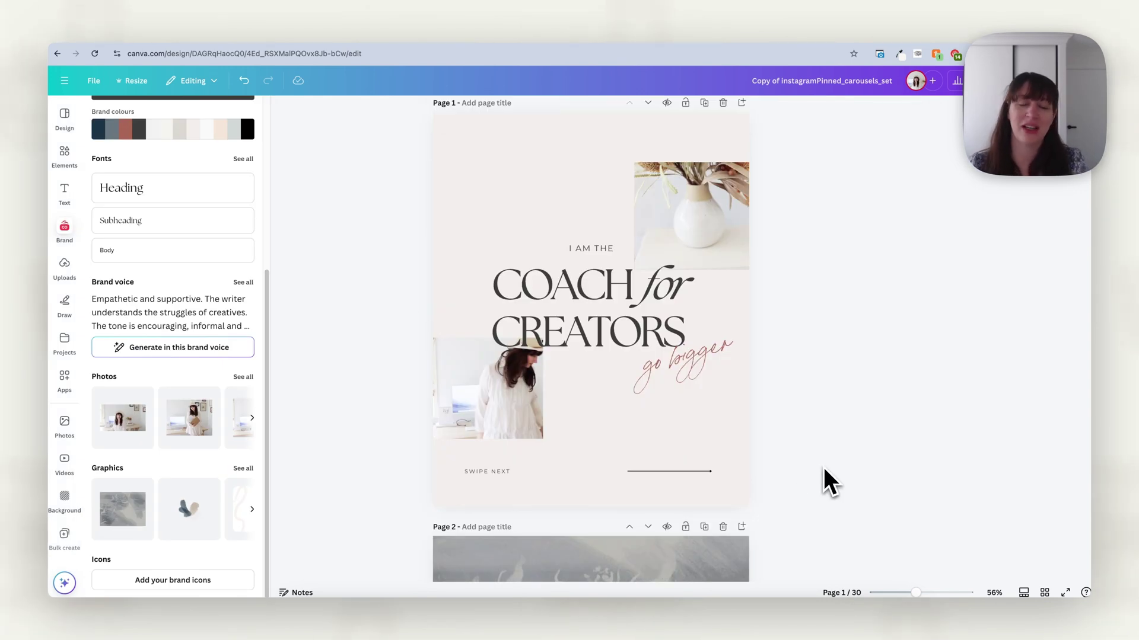
left_click(727, 446)
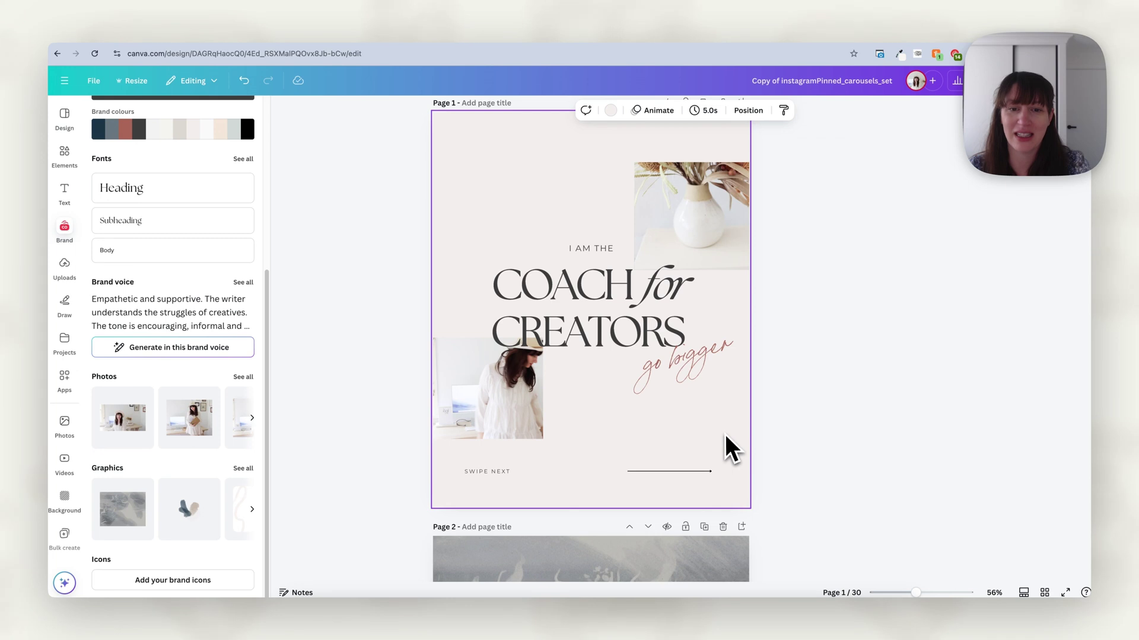
left_click(611, 112)
left_click(214, 366)
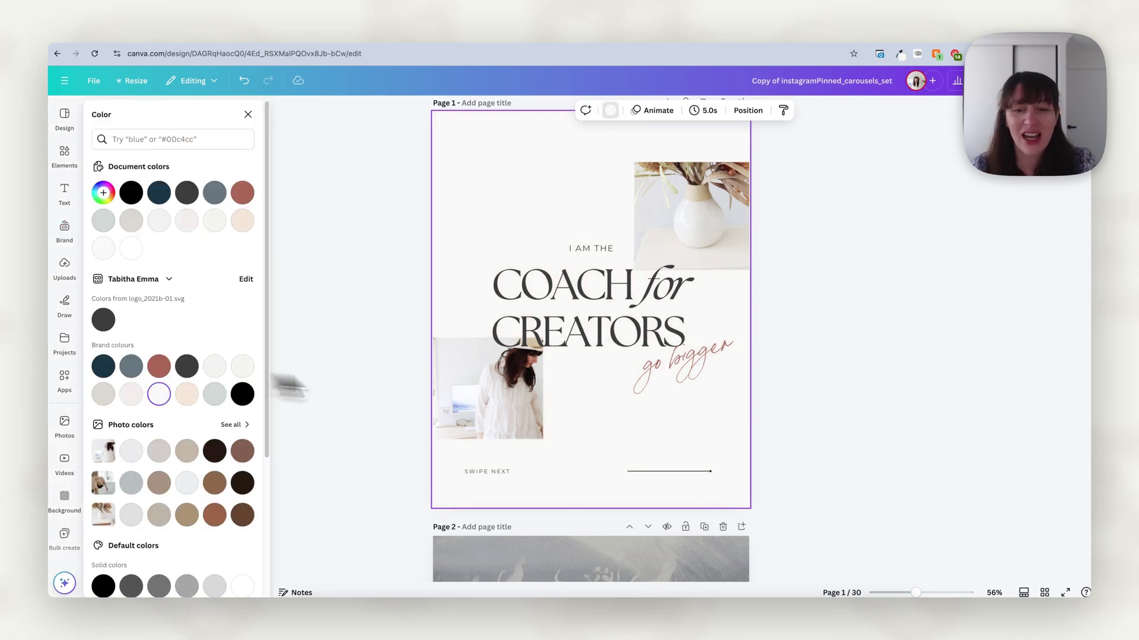
key("Escape")
Step: Delete the arrow line opposite "SWIPE NEXT" on page 1
left_click(706, 472)
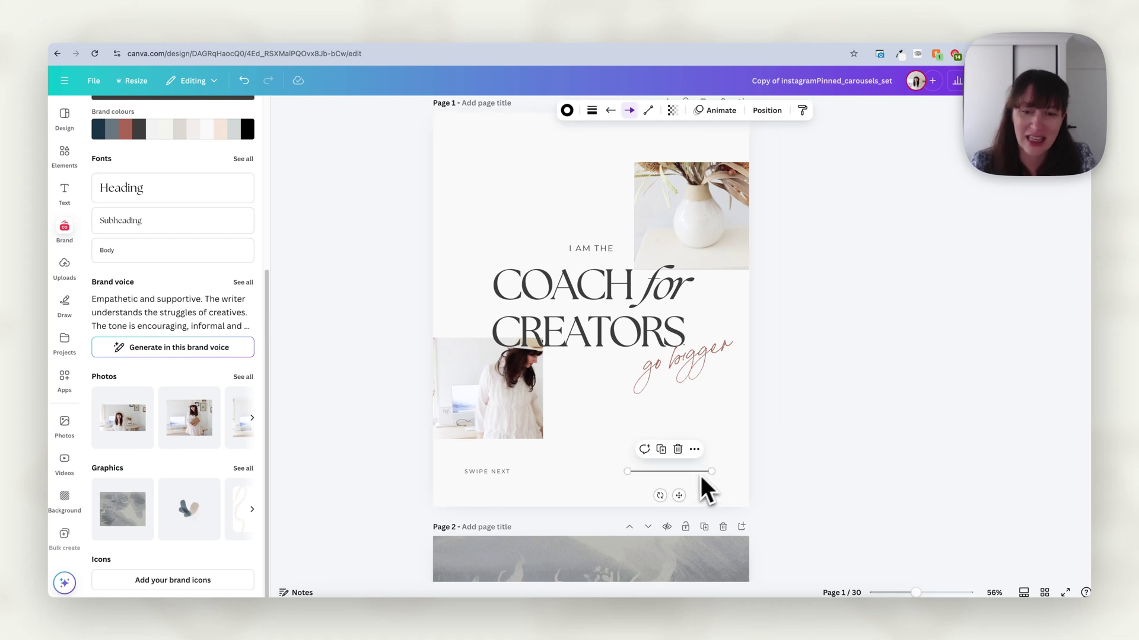
left_click(803, 453)
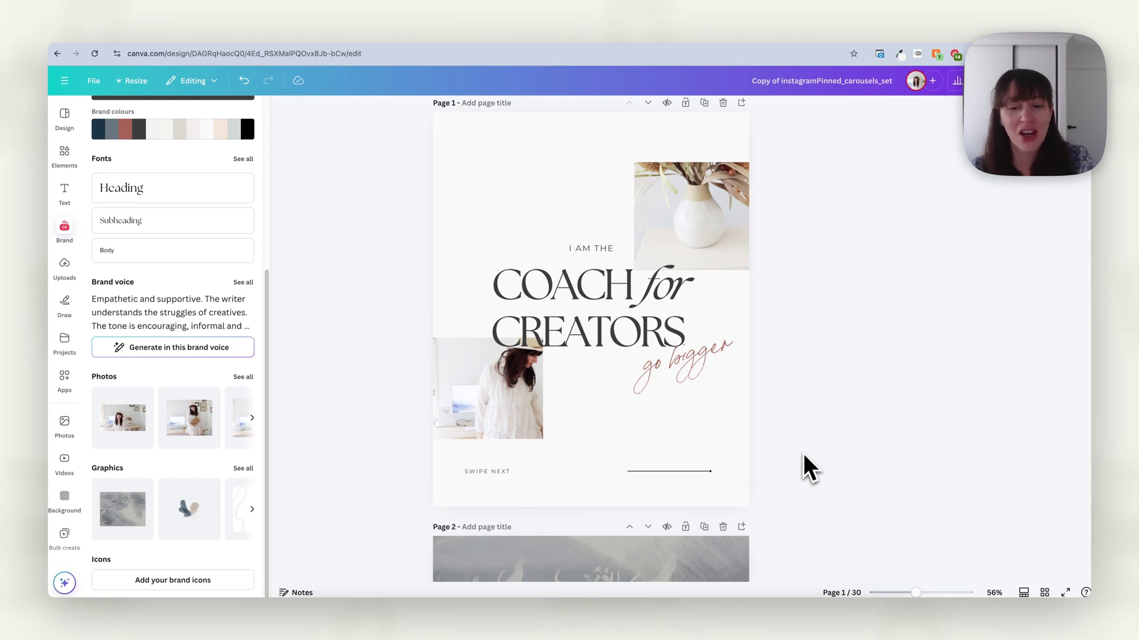
left_click(700, 471)
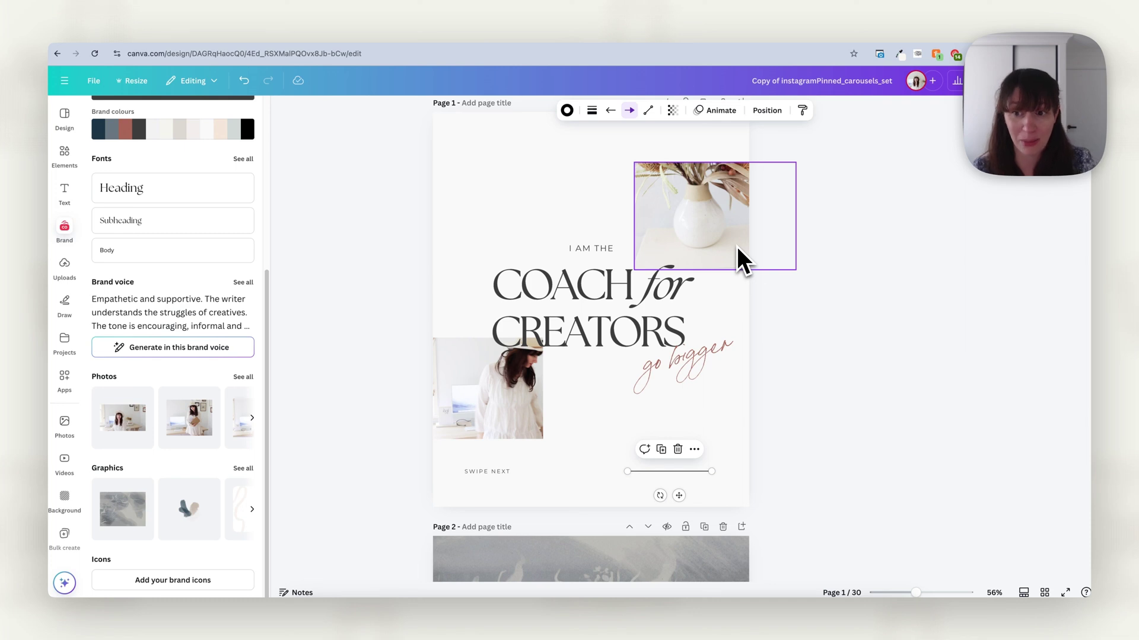
left_click(759, 296)
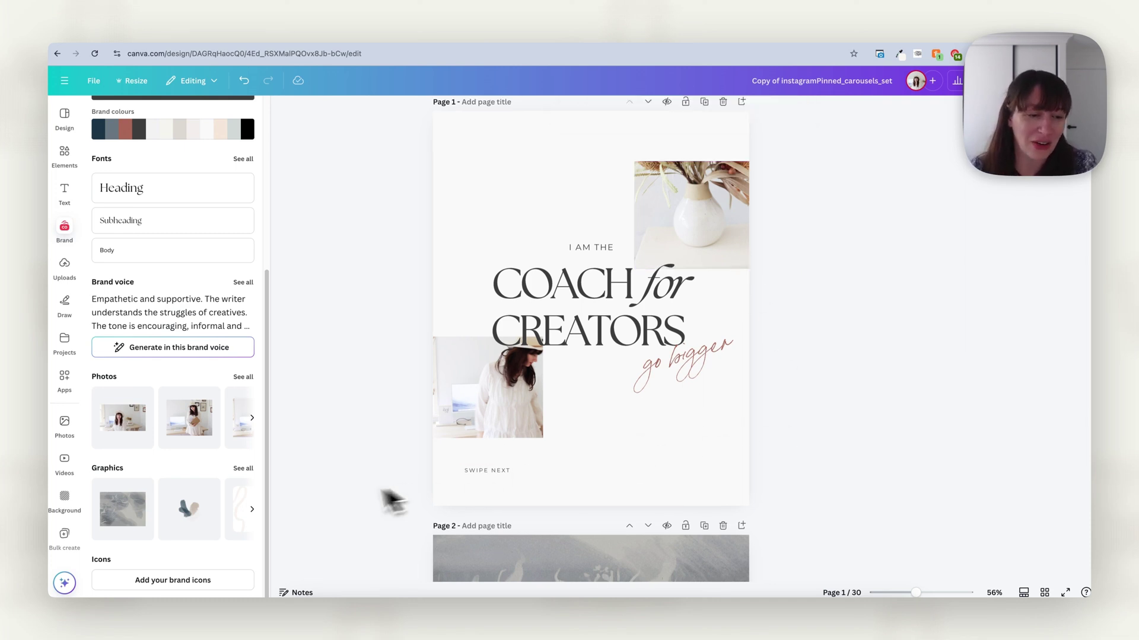
Step: Add the blue and beige watercolour brand graphic to page 1, shrink it and place it overlapping the vase photo's upper-left corner
left_click(211, 515)
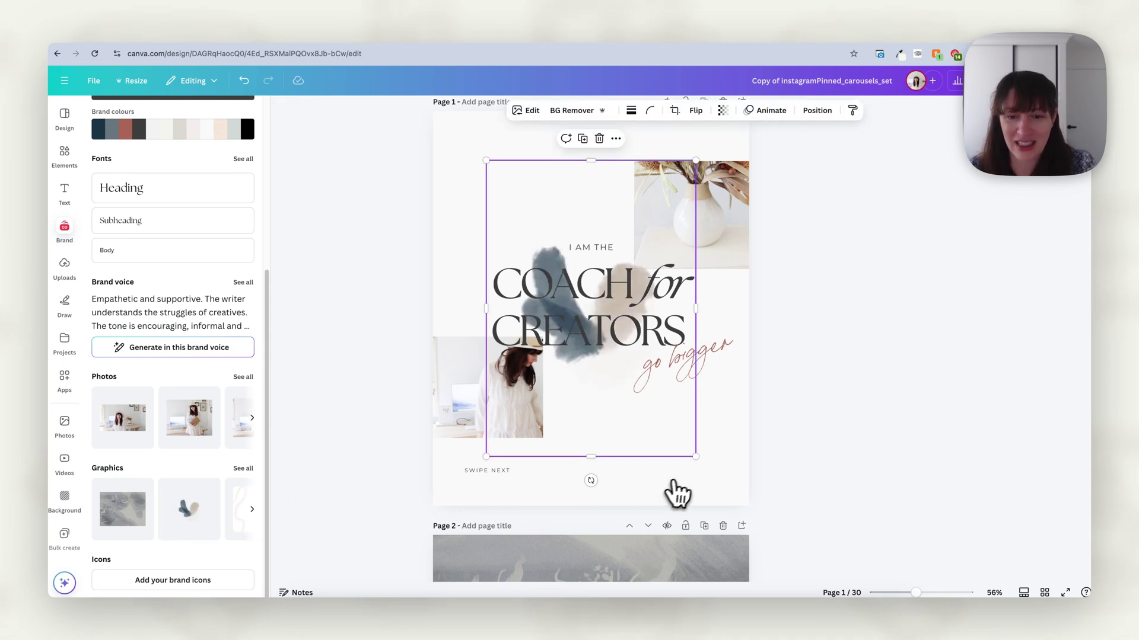
mouse_move(695, 456)
left_mouse_down()
mouse_move(584, 326)
mouse_move(608, 393)
left_mouse_up()
mouse_move(532, 243)
left_mouse_down()
mouse_move(617, 140)
mouse_move(602, 148)
left_mouse_up()
left_click(831, 422)
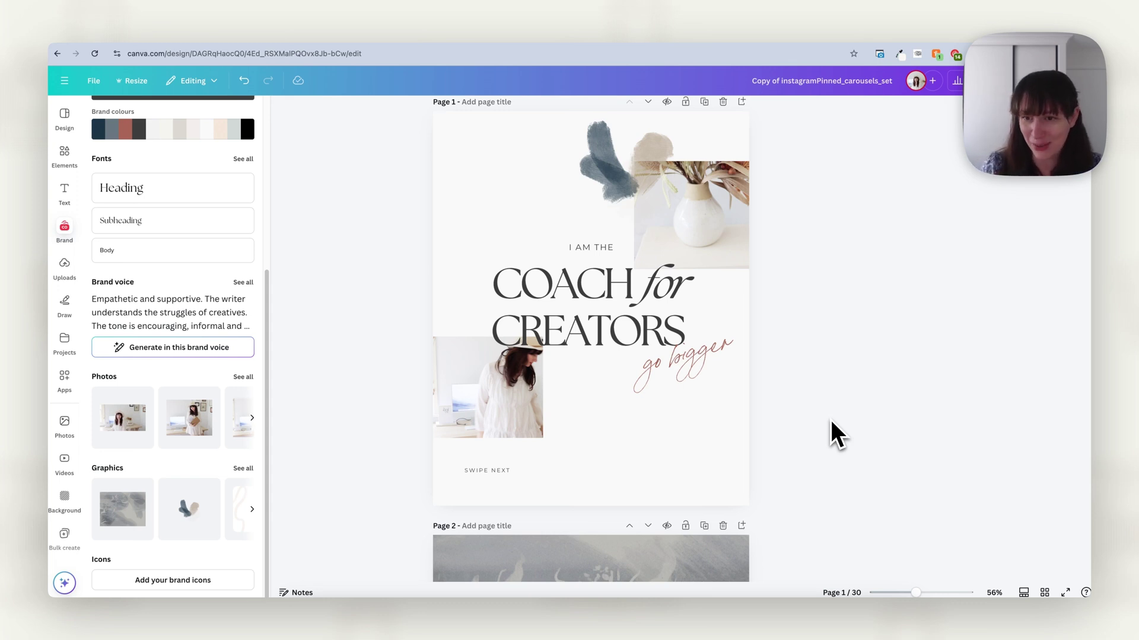
scroll(831, 425, "up", 1)
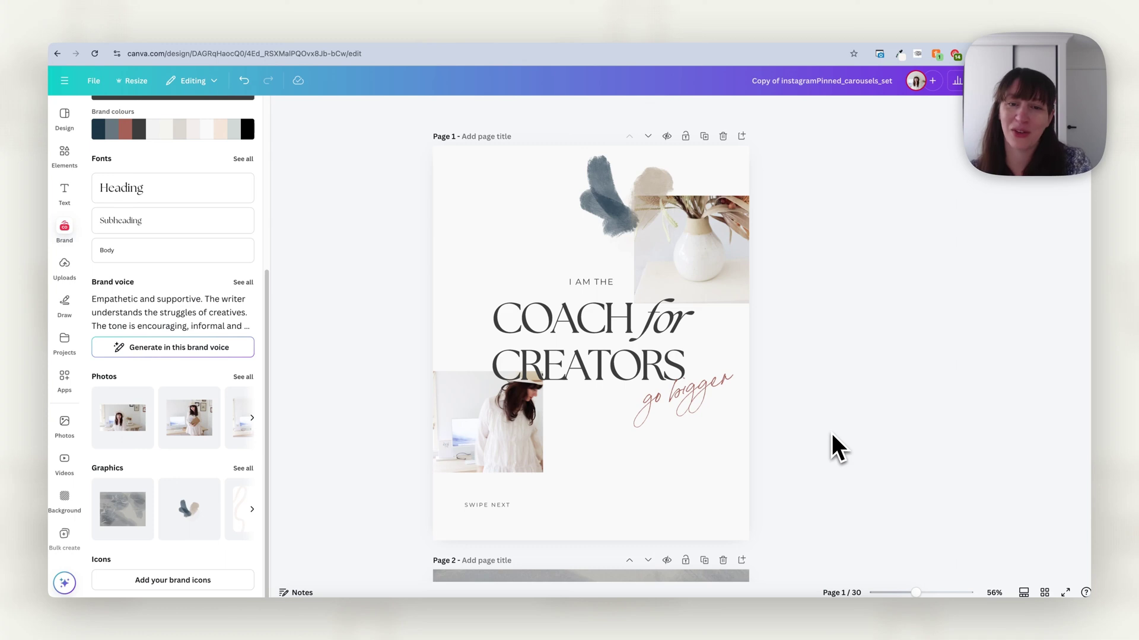